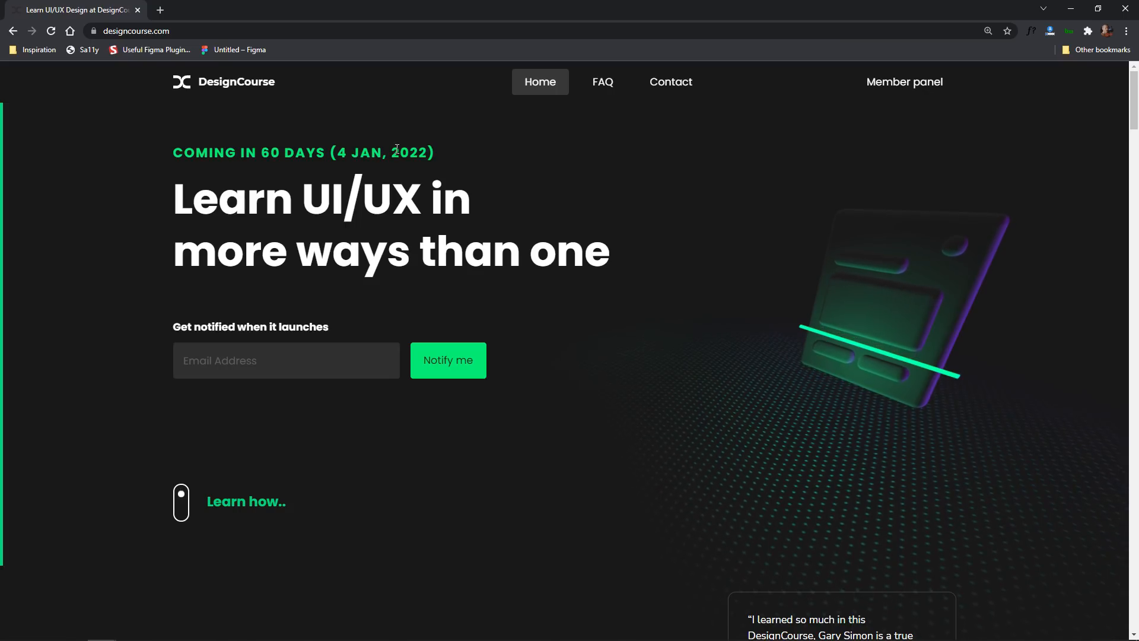
# Step: Look through the DesignCourse landing page, from the hero heading to the teacher introduction and back up
pyautogui.doubleClick(409, 152)
pyautogui.click(468, 166)
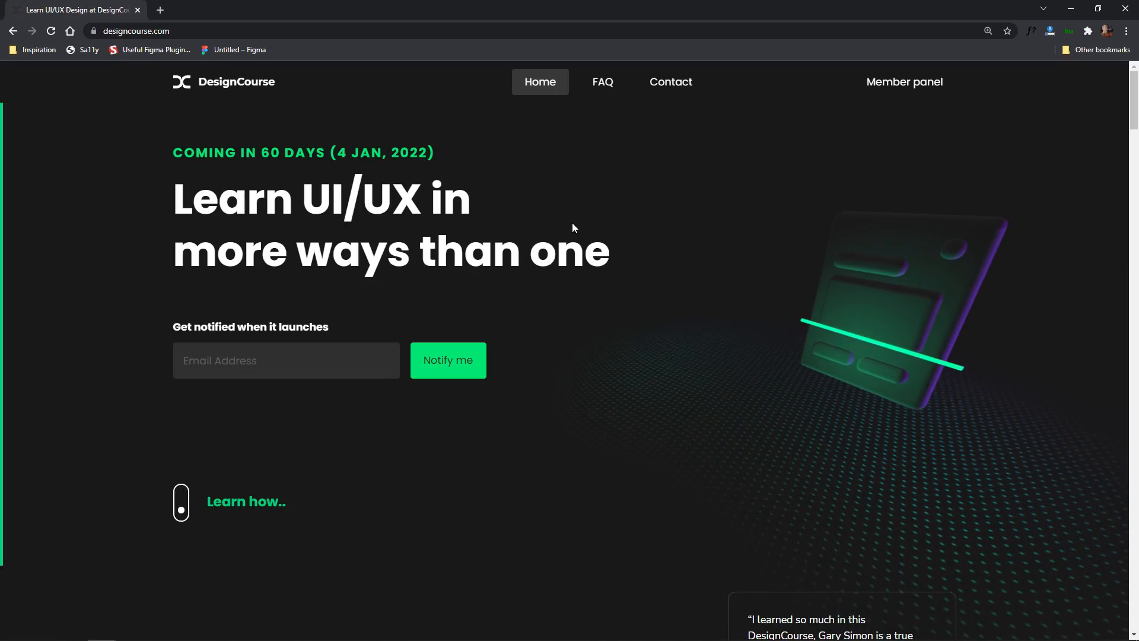
pyautogui.doubleClick(570, 252)
pyautogui.moveTo(475, 228); pyautogui.dragTo(246, 202)
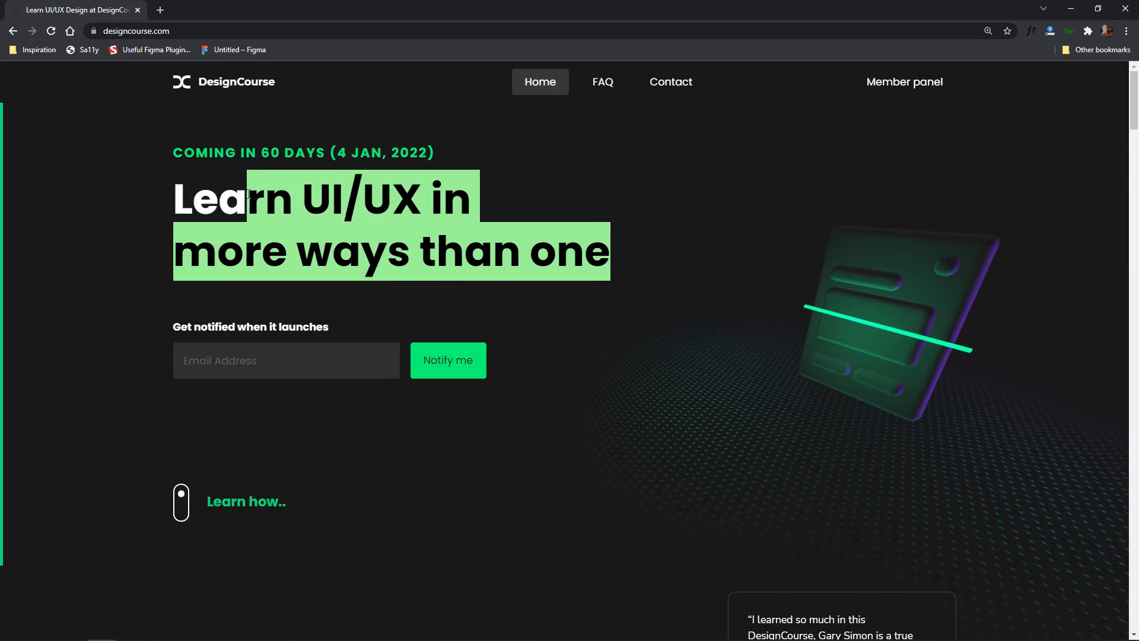
pyautogui.click(228, 296)
pyautogui.scroll(-7, 811, 408)
pyautogui.scroll(-10, 771, 401)
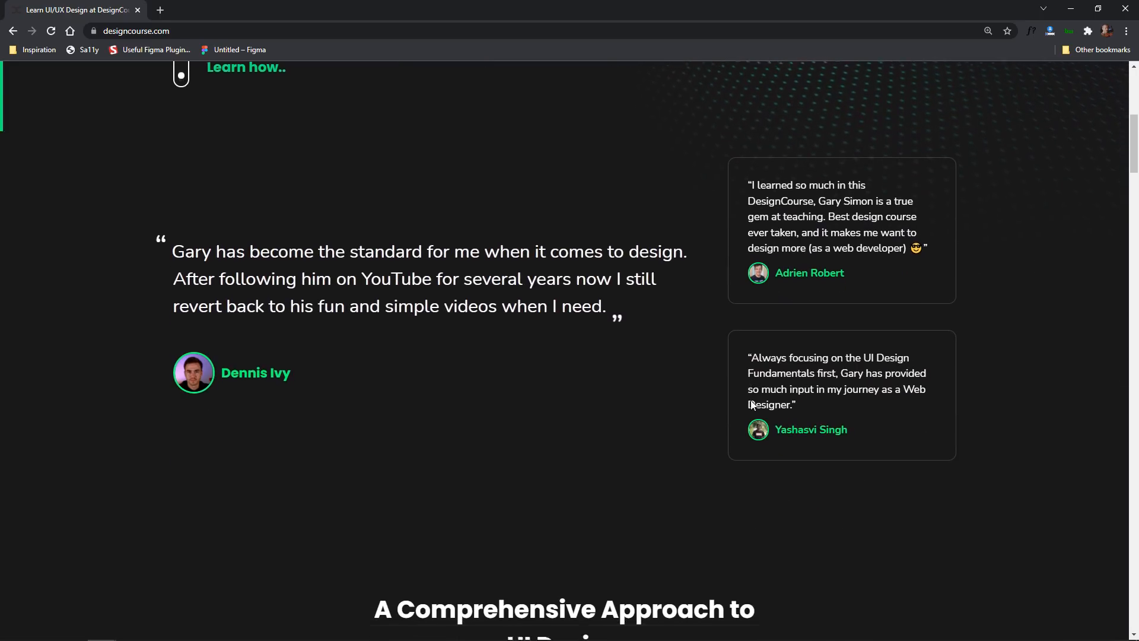
pyautogui.scroll(3, 750, 400)
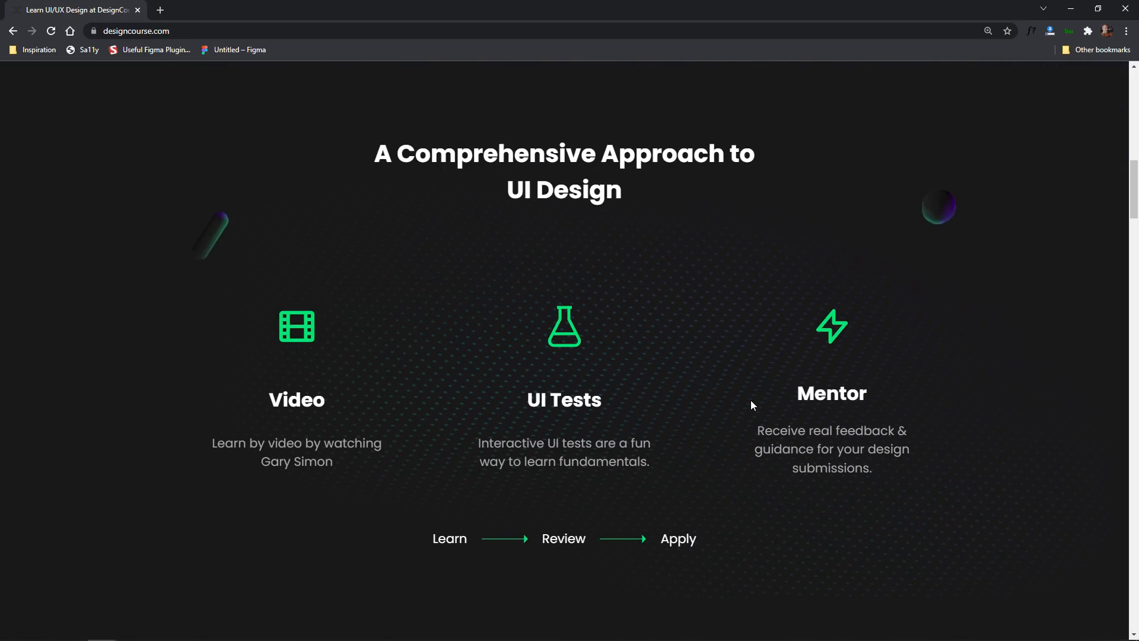
pyautogui.scroll(-10, 749, 400)
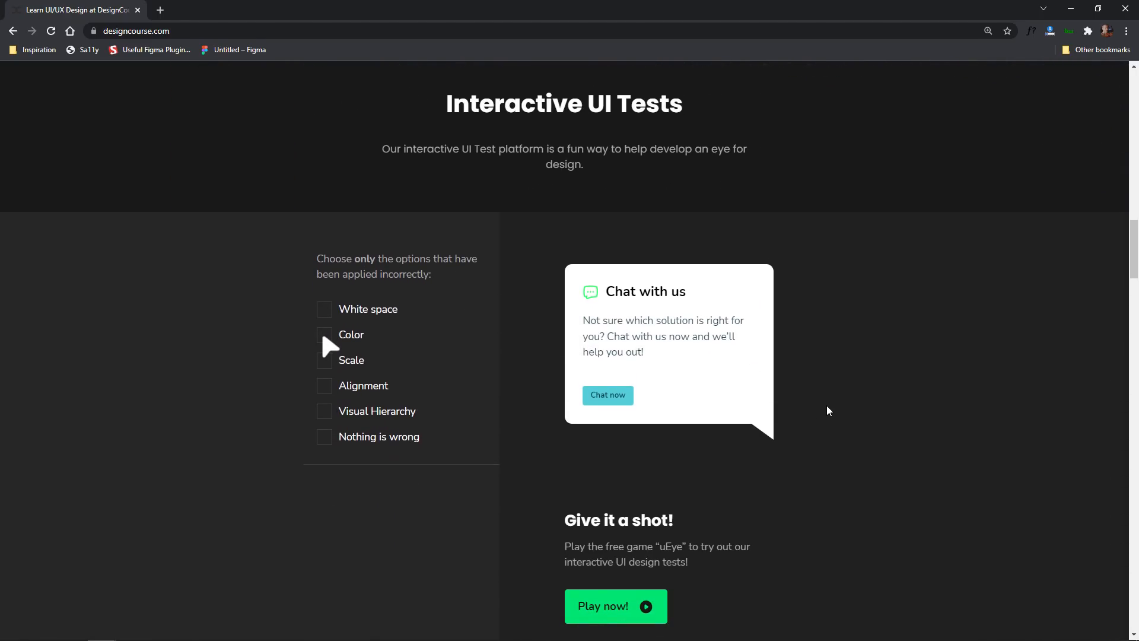
pyautogui.scroll(2, 829, 410)
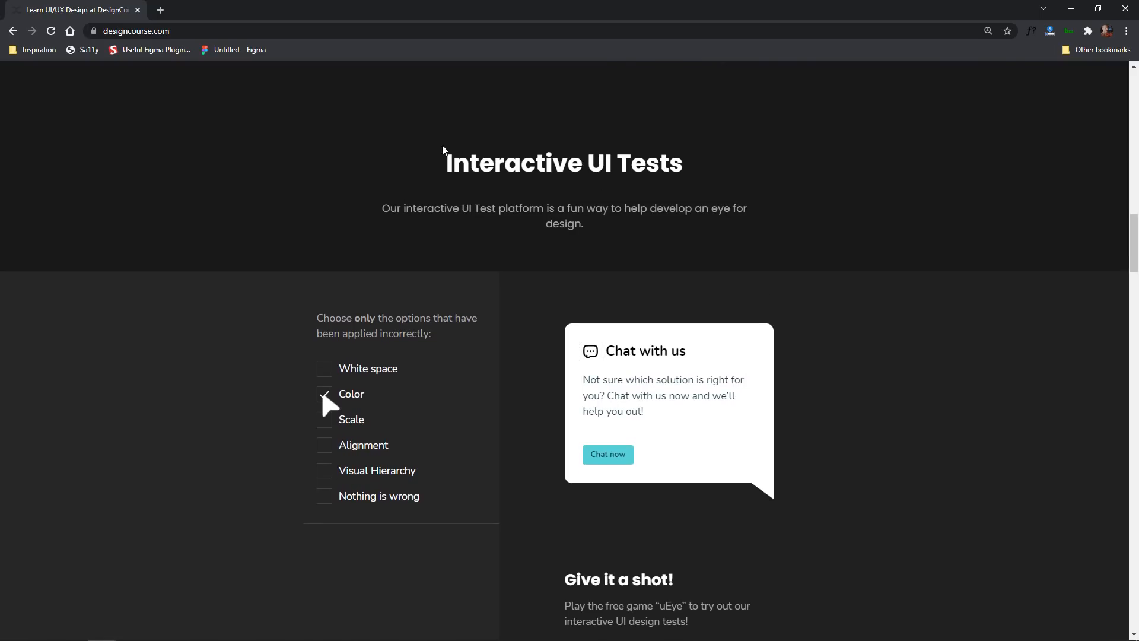
pyautogui.scroll(-12, 961, 533)
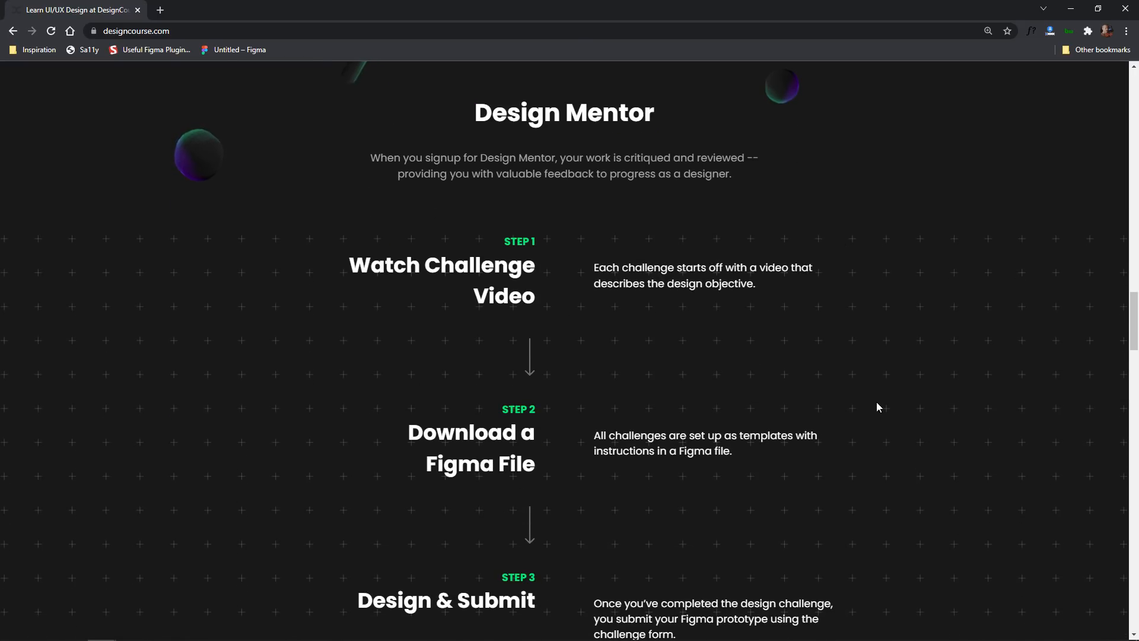
pyautogui.scroll(-6, 877, 407)
pyautogui.scroll(-20, 878, 419)
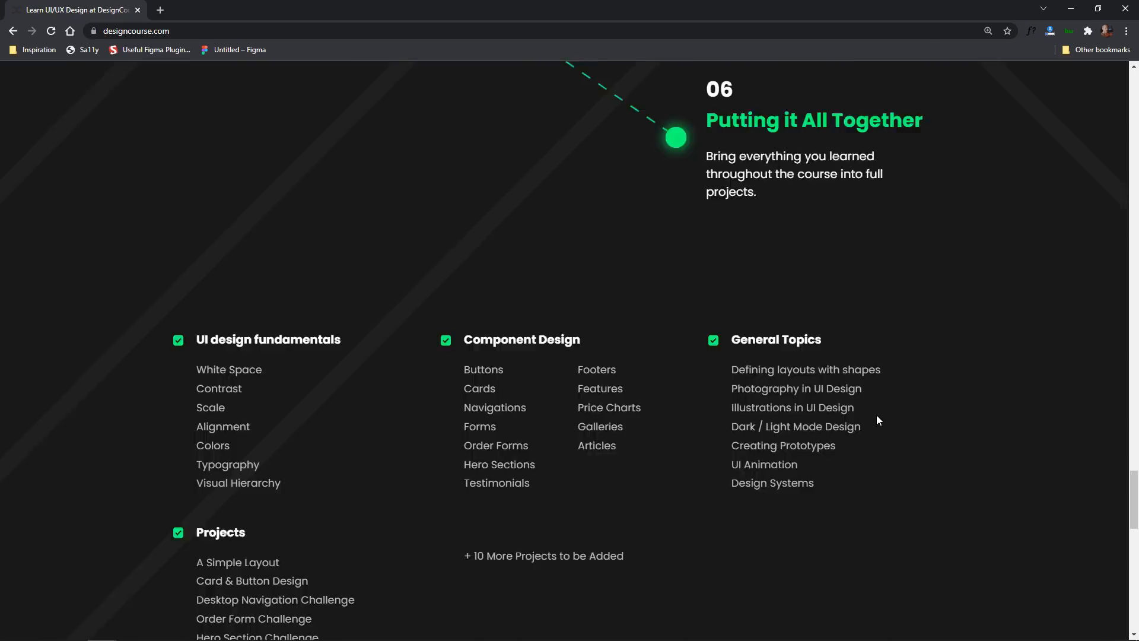
pyautogui.scroll(-4, 875, 424)
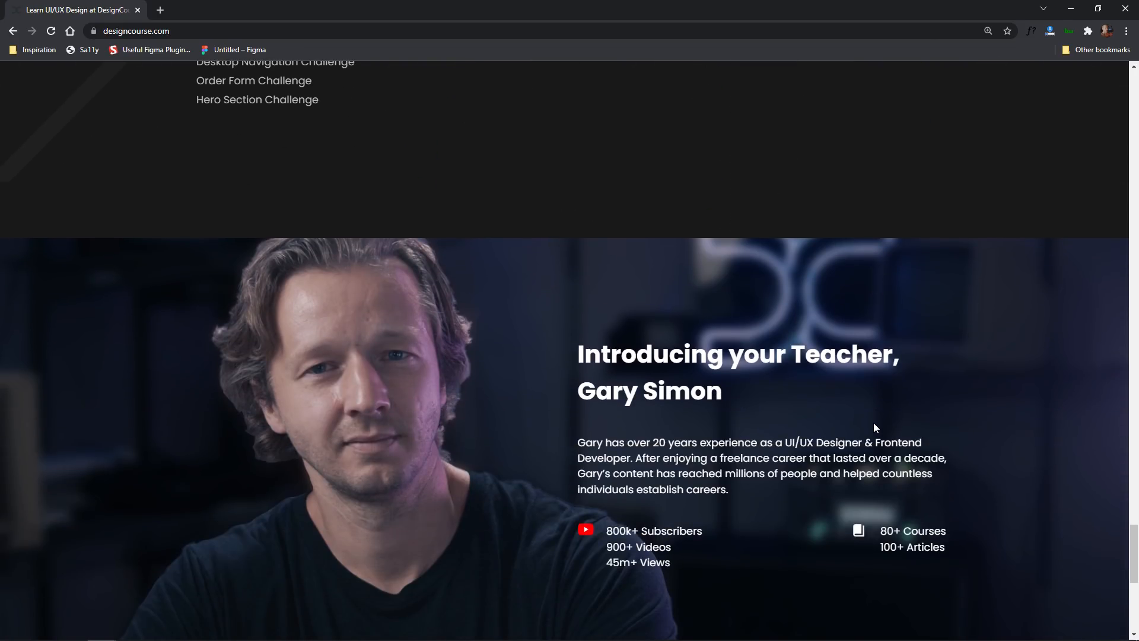
pyautogui.scroll(-1, 873, 423)
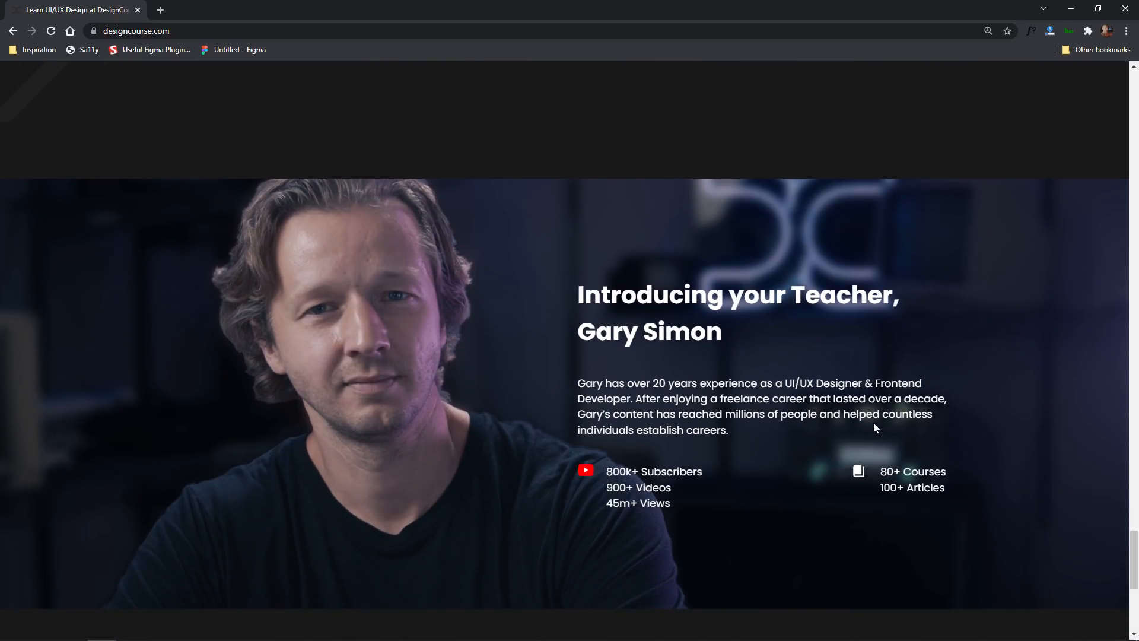
pyautogui.scroll(16, 930, 403)
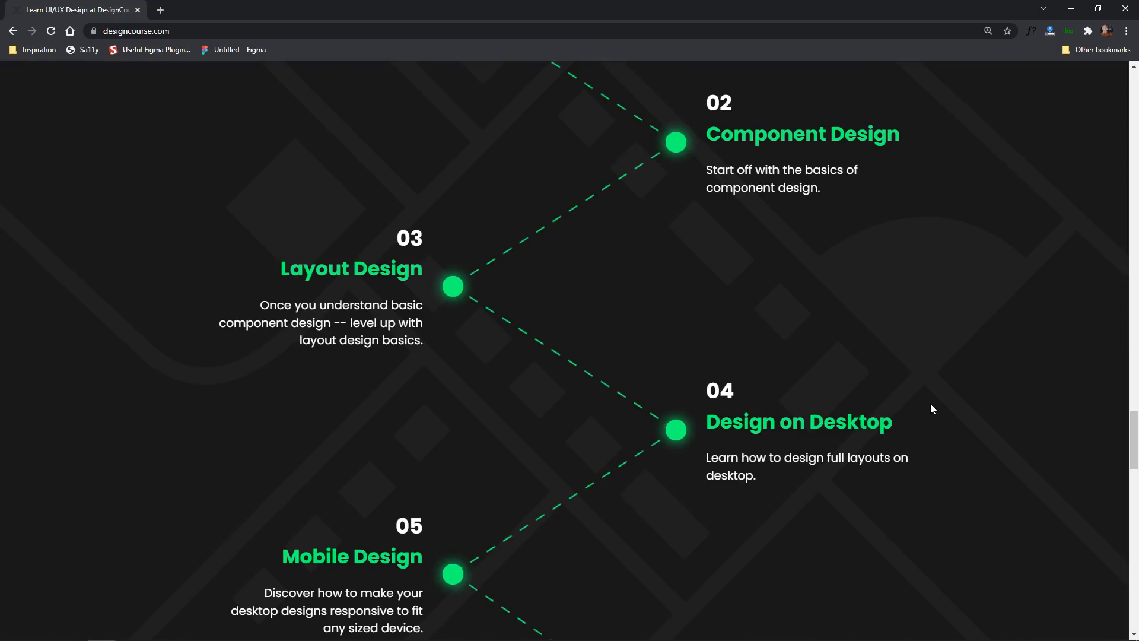
pyautogui.scroll(13, 931, 408)
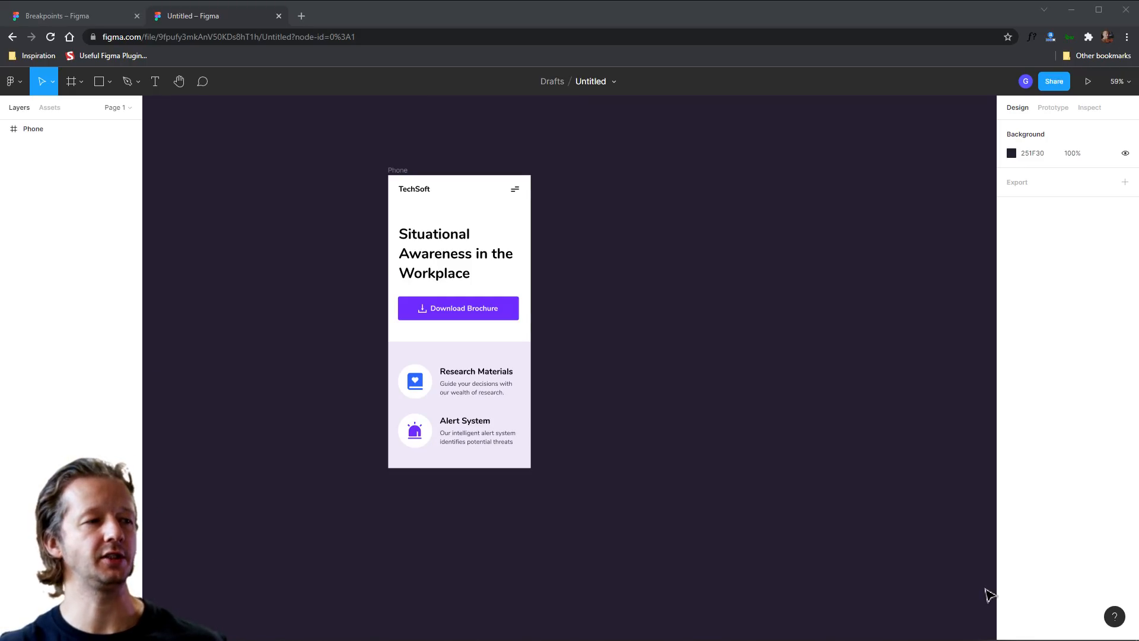
# Step: Widen the Phone frame to about 444 px to test how its layout responds
pyautogui.click(401, 173)
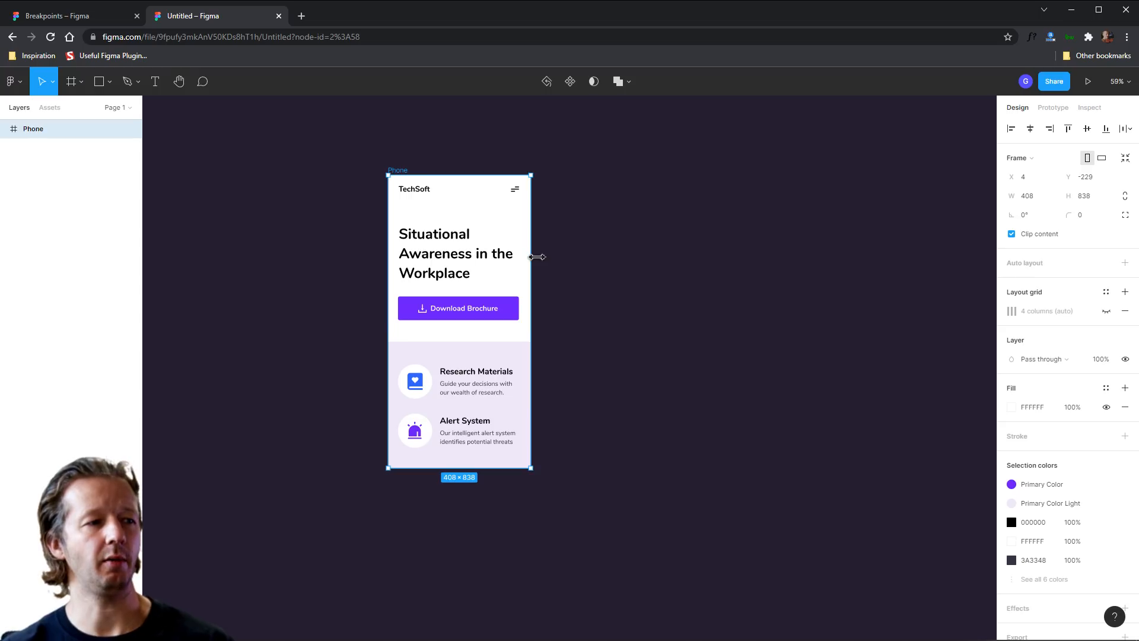
pyautogui.scroll(1, 537, 257)
pyautogui.moveTo(537, 257)
pyautogui.mouseDown()
pyautogui.moveTo(600, 256)
pyautogui.moveTo(521, 256)
pyautogui.moveTo(603, 256)
pyautogui.moveTo(550, 260)
pyautogui.mouseUp()
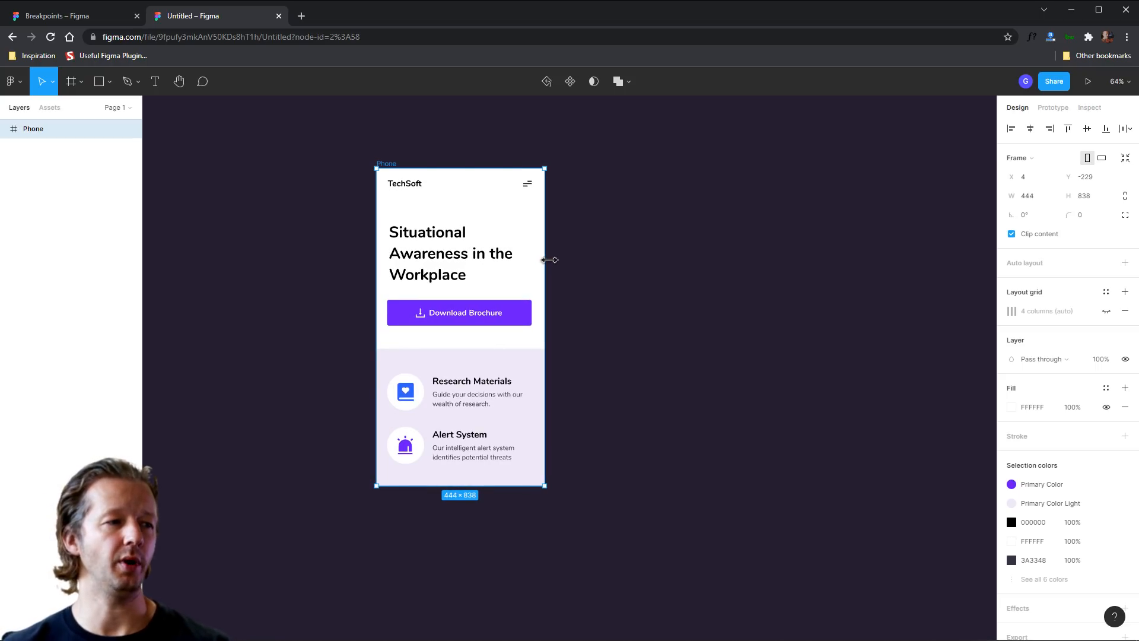
pyautogui.click(687, 282)
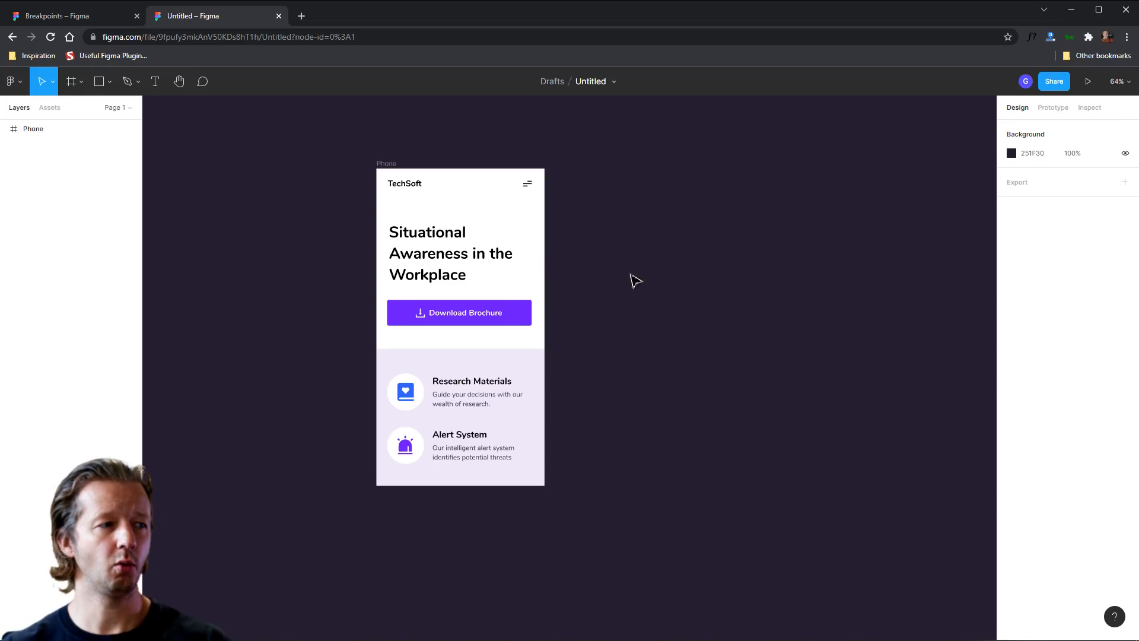
# Step: Stretch the Phone frame to about 623 px wide, and narrow it back to about 464 px
pyautogui.click(397, 165)
pyautogui.moveTo(554, 235); pyautogui.dragTo(617, 230)
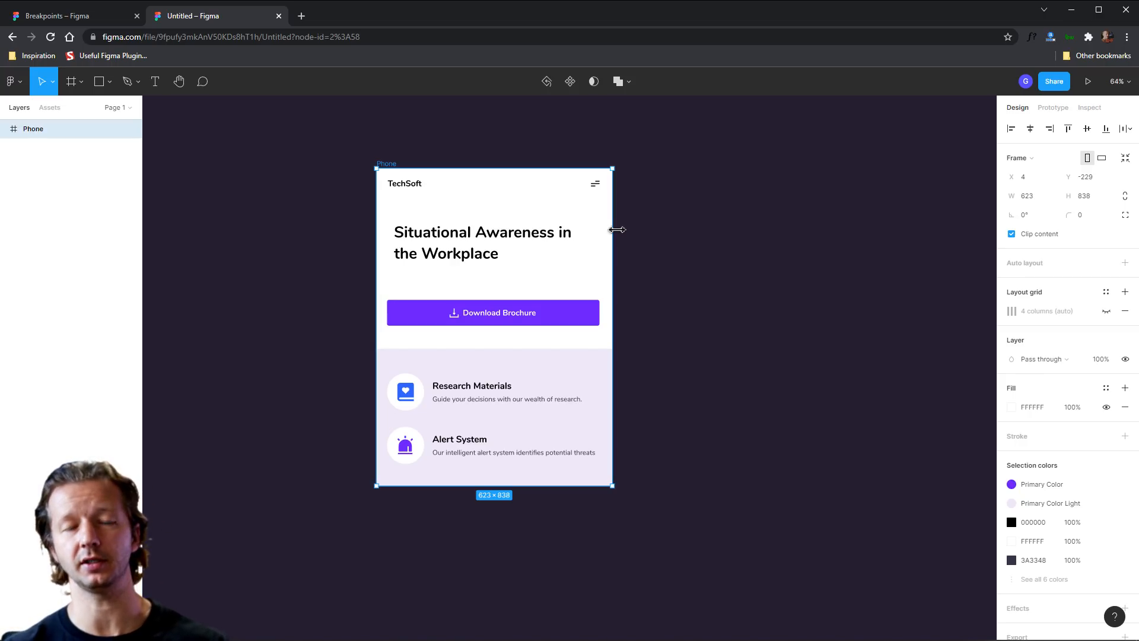
pyautogui.moveTo(617, 230); pyautogui.dragTo(554, 254)
pyautogui.press('Escape')
# Step: Set the Phone heading's horizontal constraint to Left and widen the frame slightly to test it
pyautogui.click(444, 264)
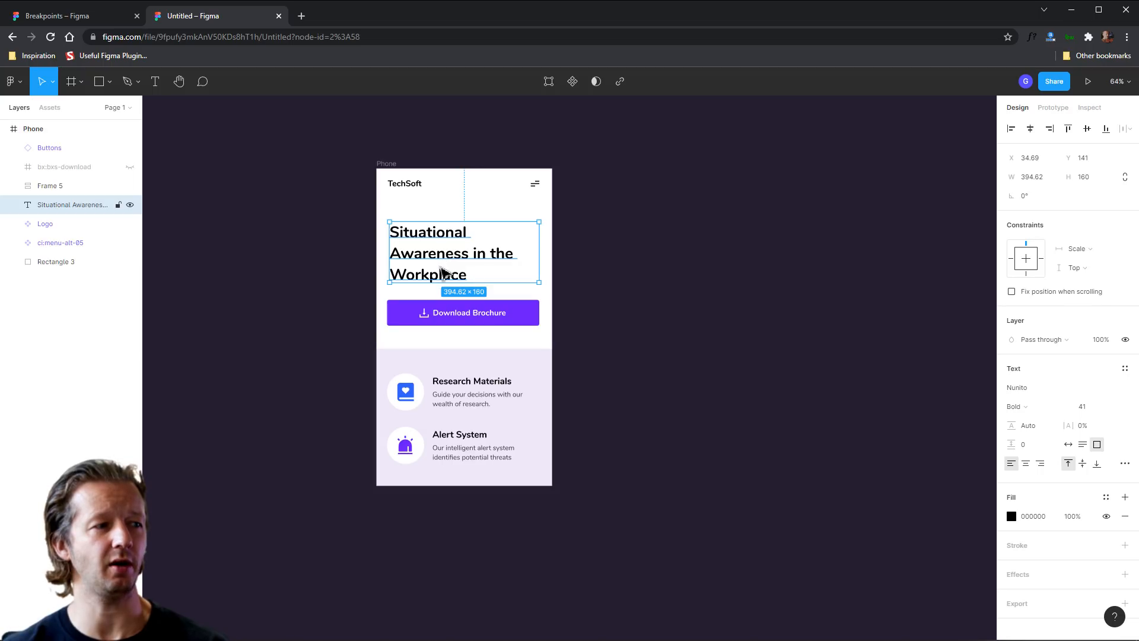
pyautogui.click(1076, 249)
pyautogui.click(1080, 188)
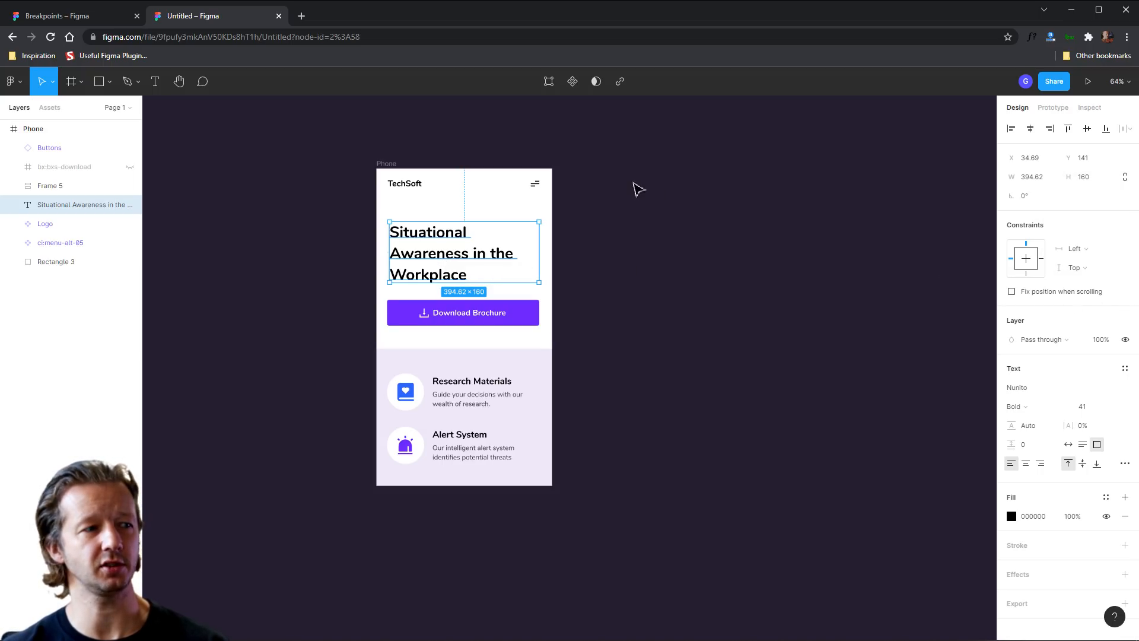
pyautogui.click(355, 164)
pyautogui.click(386, 164)
pyautogui.moveTo(552, 253); pyautogui.dragTo(560, 291)
pyautogui.click(610, 275)
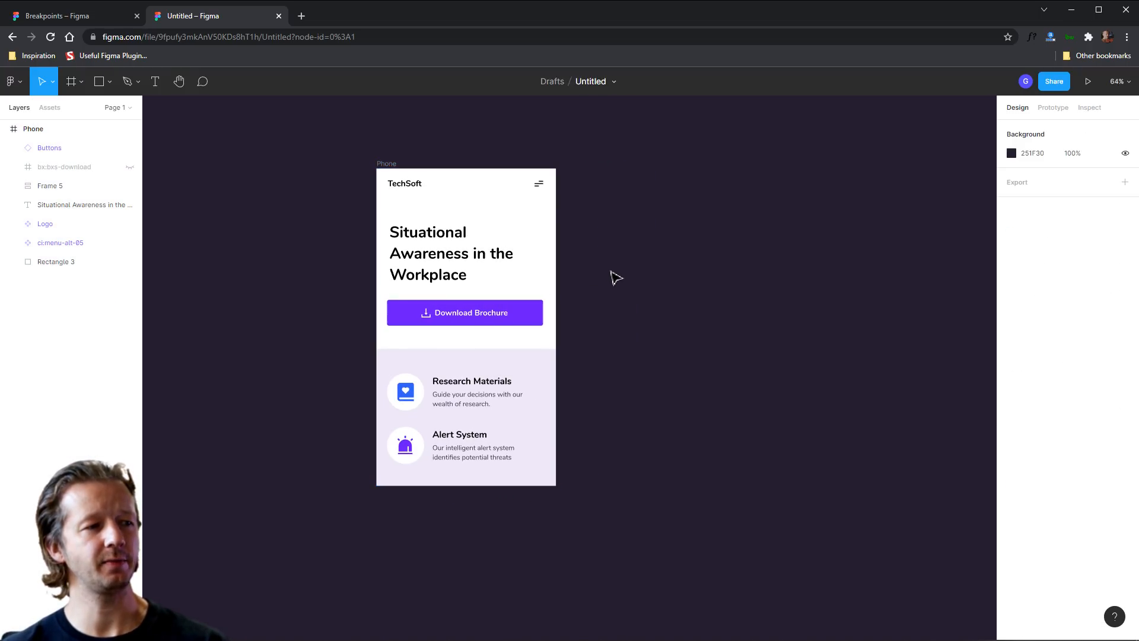
# Step: Undo the test resize and the heading's Left constraint, and check the heading's constraints
pyautogui.hotkey('ctrl', 'z')
pyautogui.hotkey('ctrl', 'z')
pyautogui.hotkey('ctrl', 'z')
pyautogui.hotkey('ctrl', 'z')
pyautogui.click(479, 263)
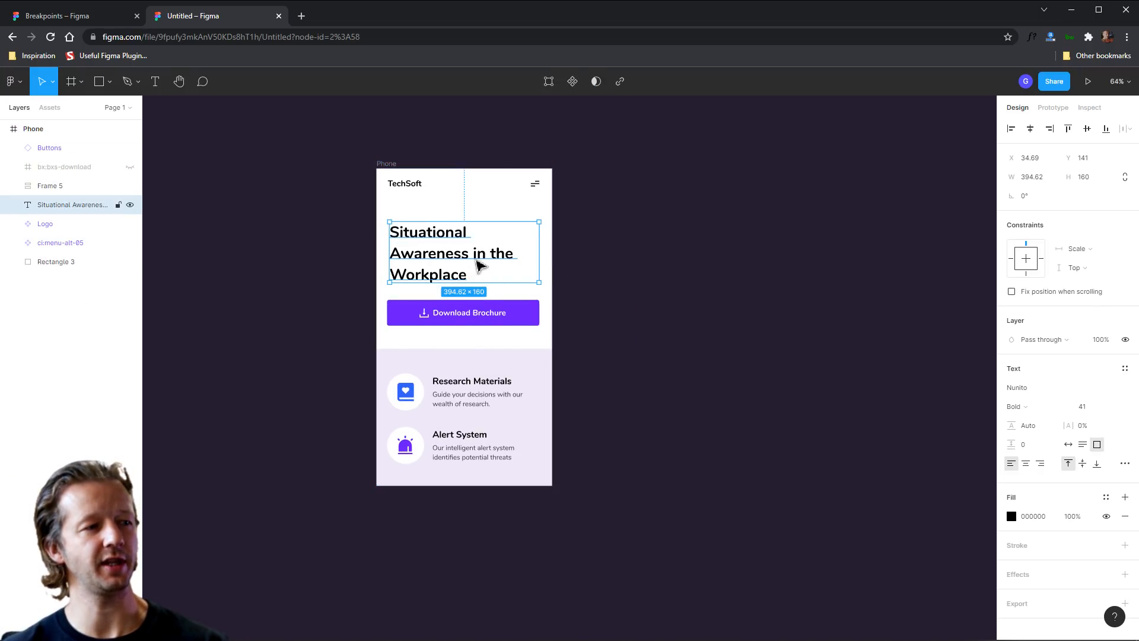
# Step: Widen the Phone frame to 620 px, keeping its height
pyautogui.click(382, 164)
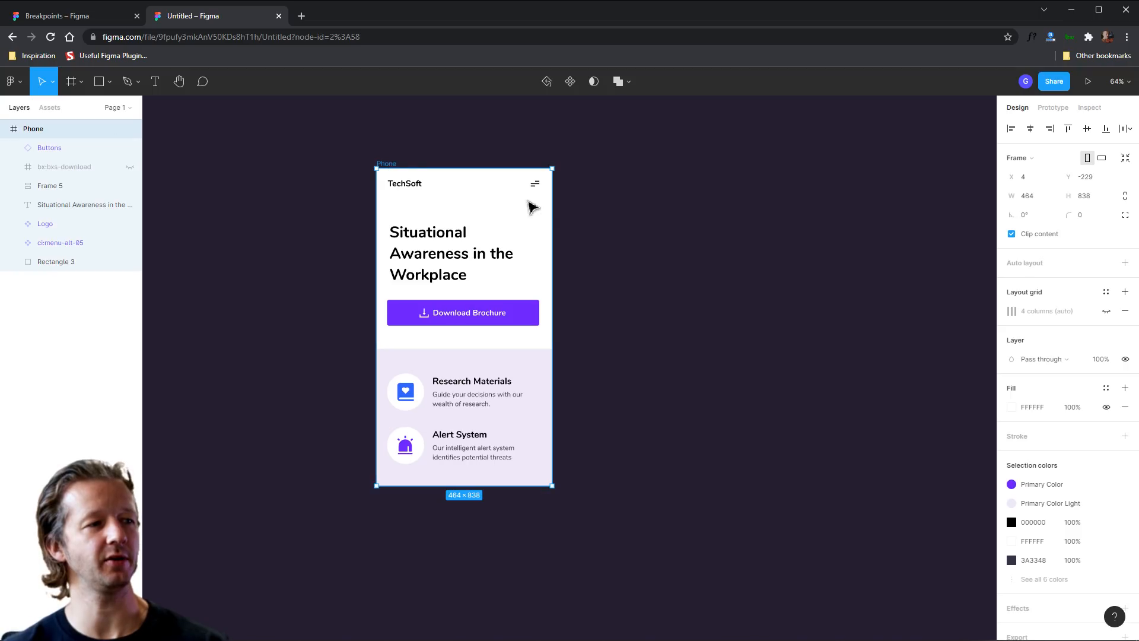
pyautogui.click(563, 224)
pyautogui.click(381, 159)
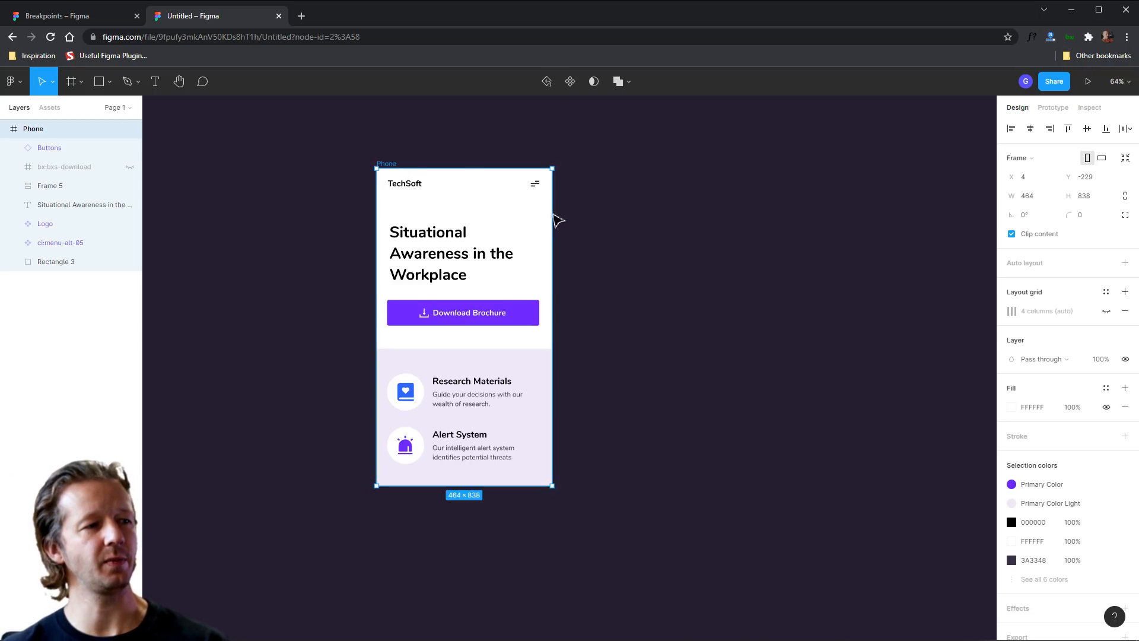
pyautogui.moveTo(553, 218); pyautogui.dragTo(612, 221)
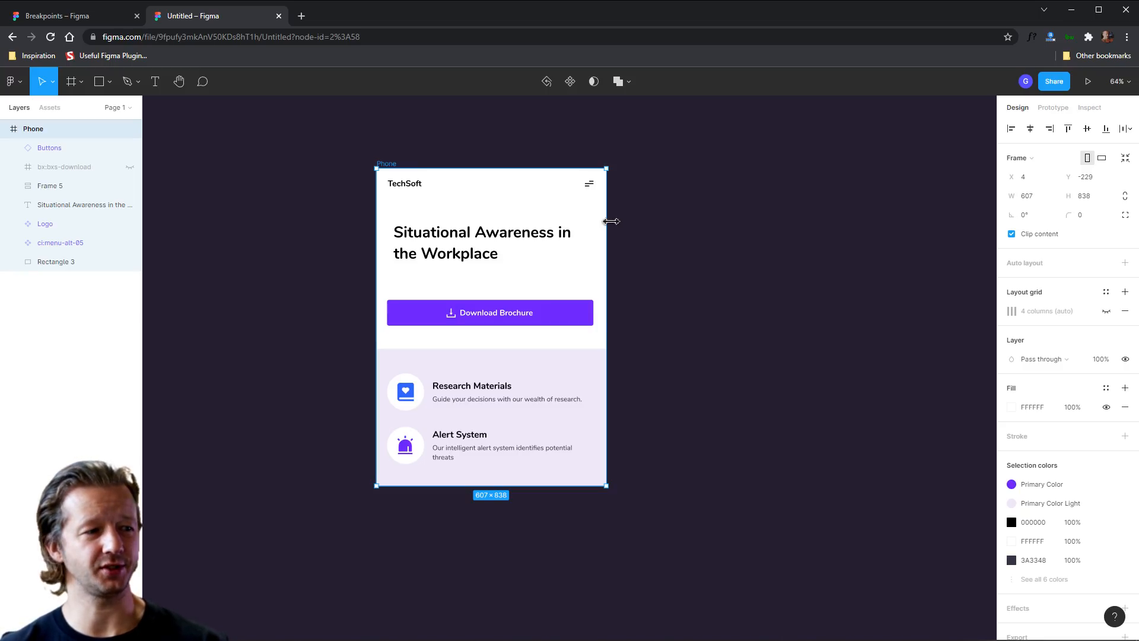
pyautogui.moveTo(611, 221)
pyautogui.mouseDown()
pyautogui.moveTo(554, 228)
pyautogui.moveTo(611, 226)
pyautogui.mouseUp()
# Step: Duplicate the Phone frame beside the original and rename the copy Tablet
pyautogui.hotkey('ctrl', 'd')
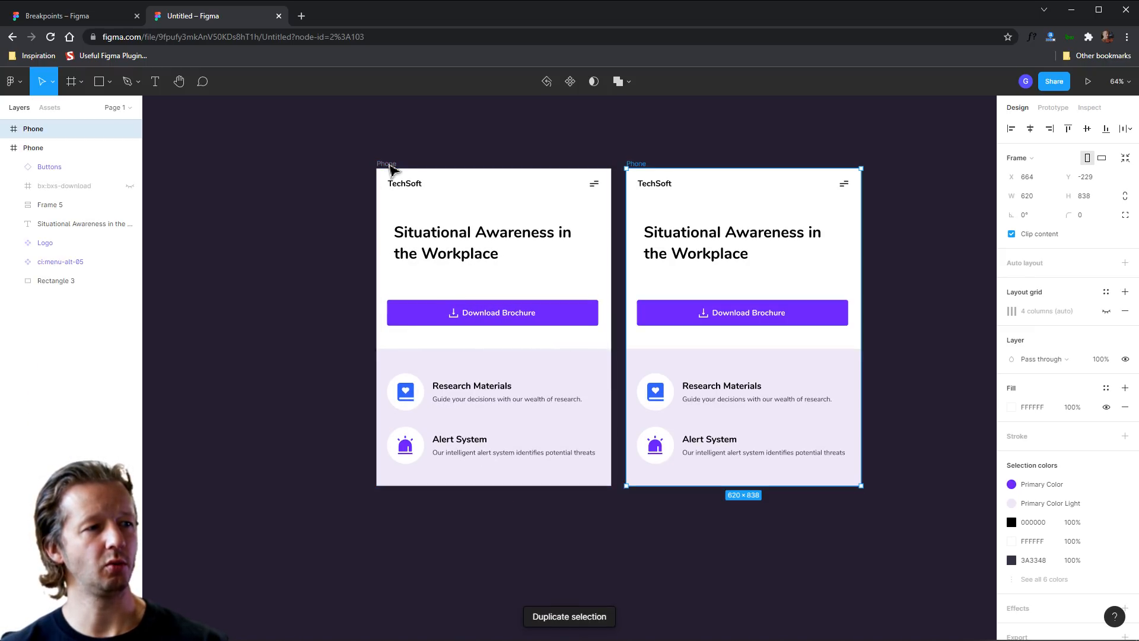
pyautogui.doubleClick(636, 163)
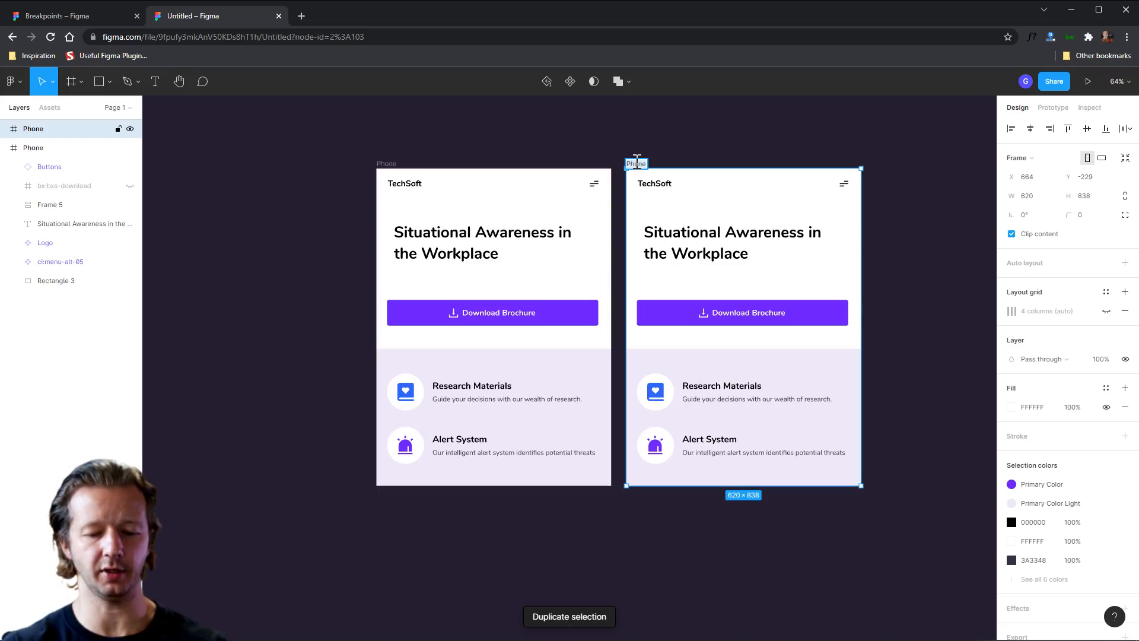
pyautogui.write('Tablet')
pyautogui.press('Return')
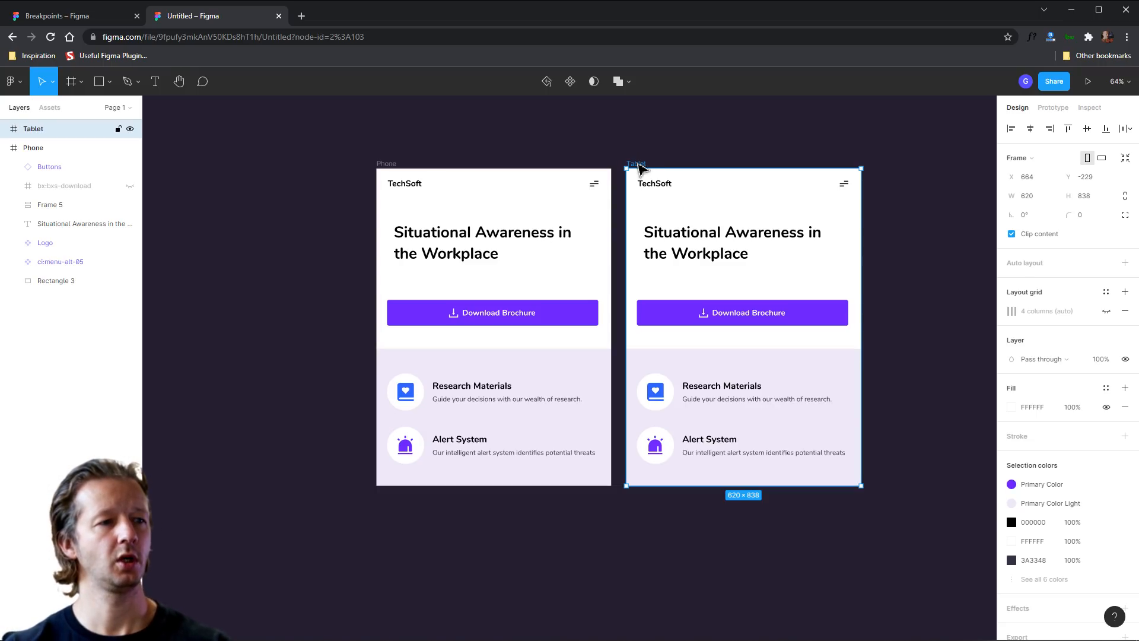
# Step: Center-align the text of the "Situational Awareness in the Workplace" heading in the Tablet frame
pyautogui.click(992, 356)
pyautogui.click(789, 254)
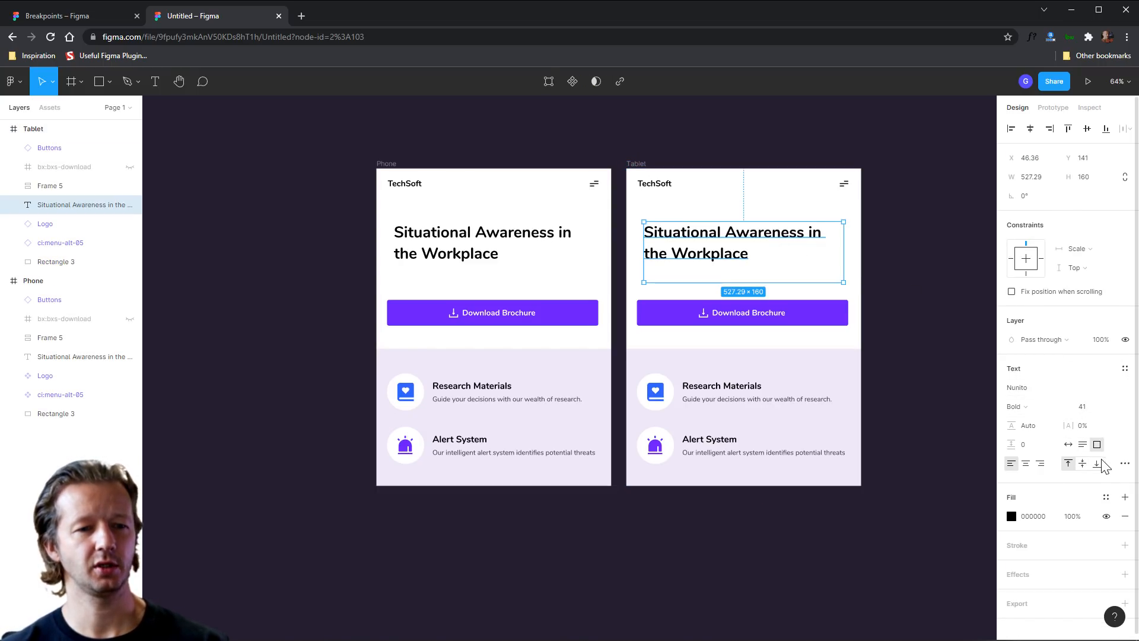
pyautogui.click(1124, 463)
pyautogui.click(954, 434)
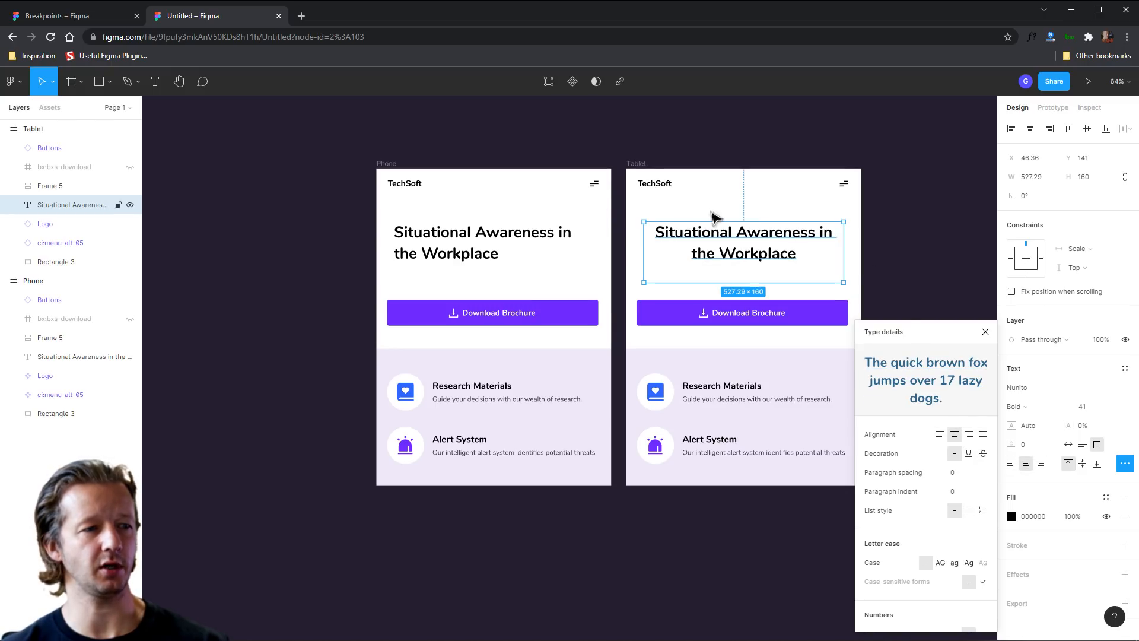
pyautogui.click(454, 235)
pyautogui.click(875, 215)
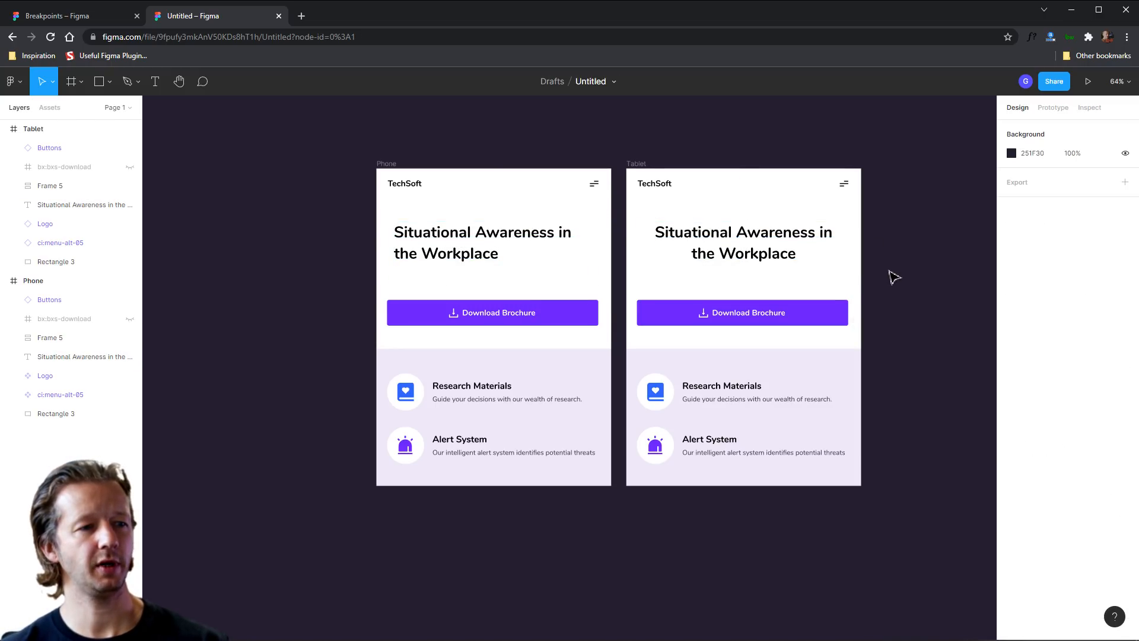
# Step: Narrow the Tablet frame's Download Brochure button symmetrically to 358 px wide, keeping it centered
pyautogui.hscroll(5, 890, 276)
pyautogui.click(513, 332)
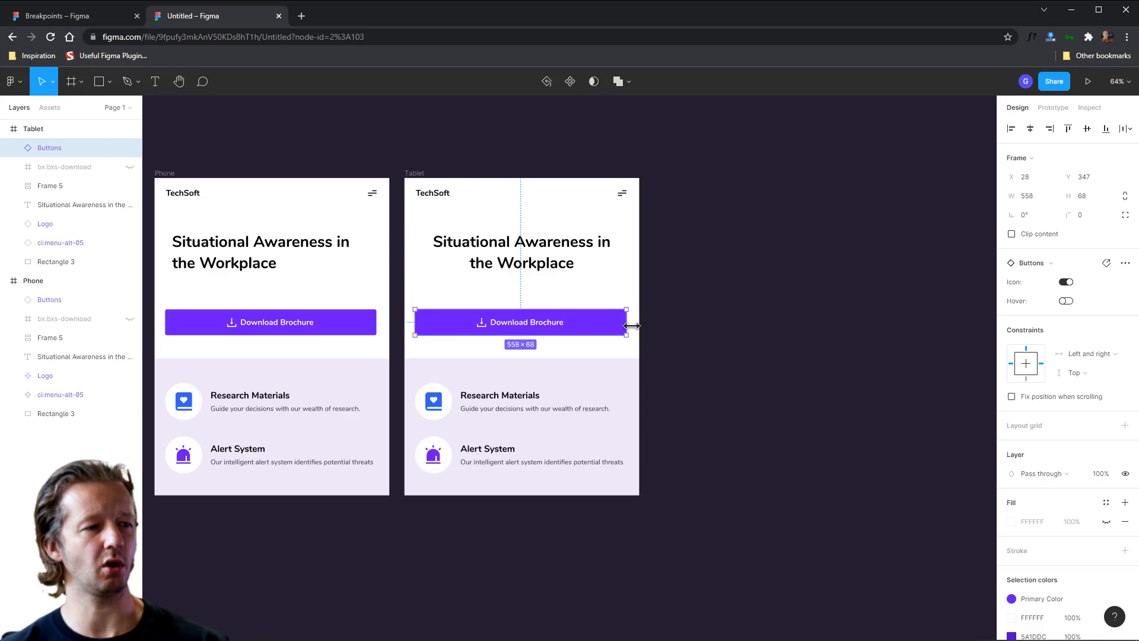
pyautogui.moveTo(631, 326); pyautogui.dragTo(593, 334)
# Step: Move the Tablet heading straight down to Y 169, closer to the Download Brochure button
pyautogui.click(534, 259)
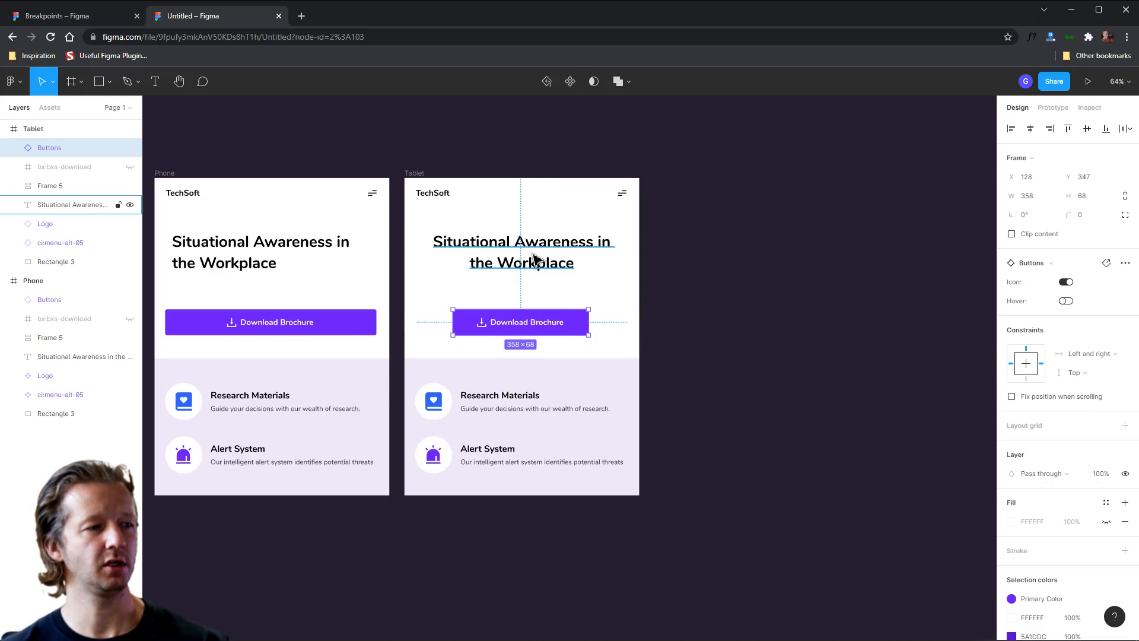
pyautogui.moveTo(537, 260); pyautogui.dragTo(540, 270)
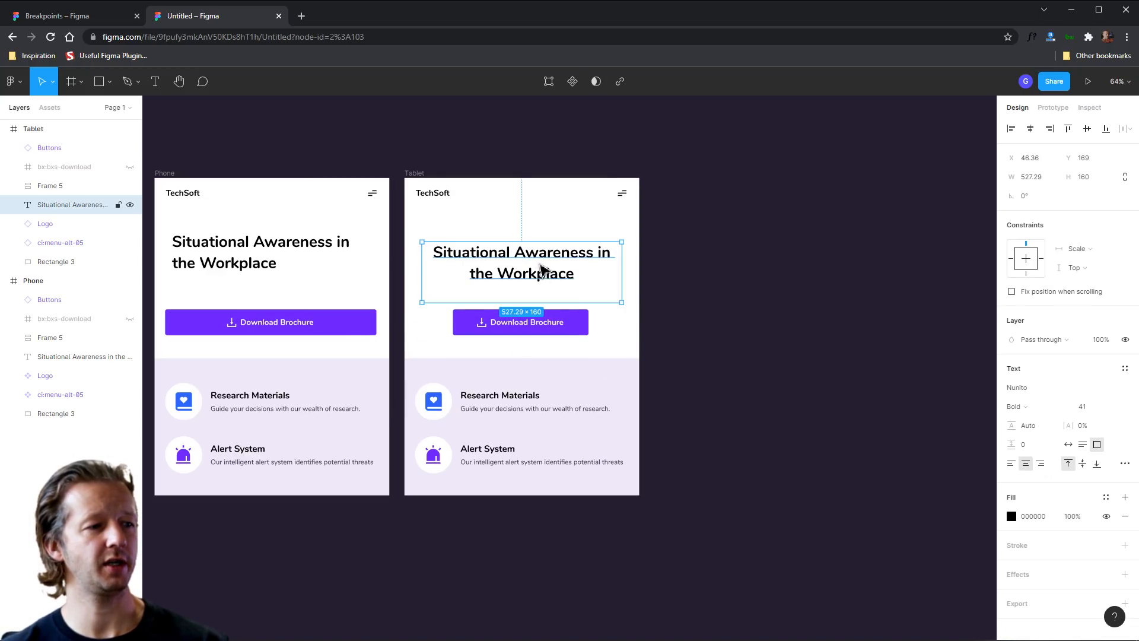
pyautogui.click(787, 322)
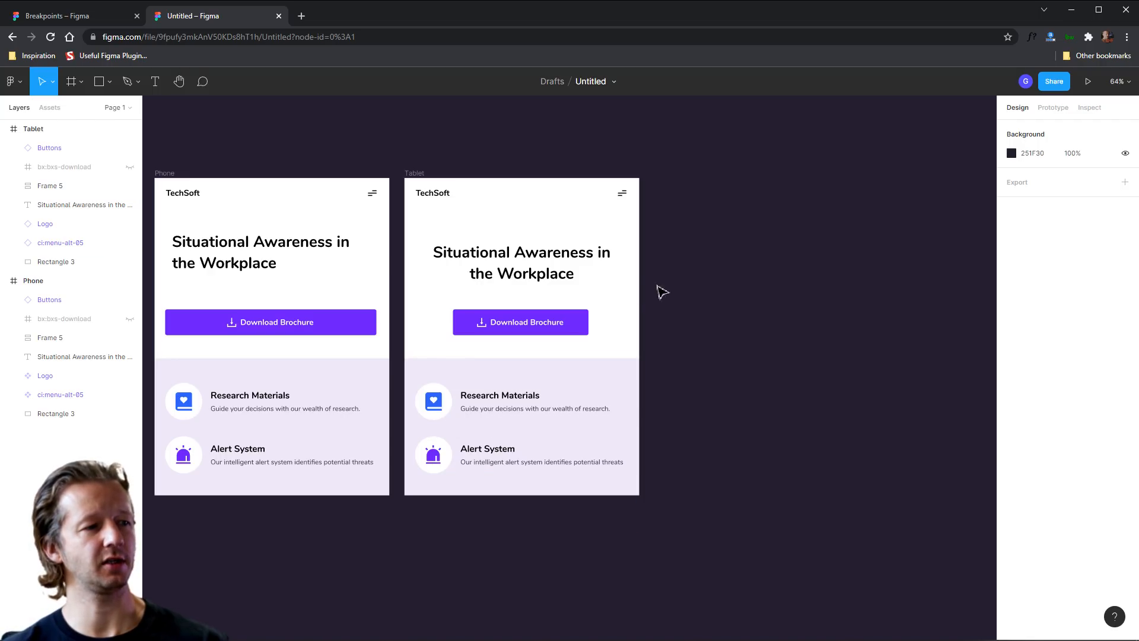
# Step: Widen the Tablet frame to about 857 px to test how its centered layout responds
pyautogui.click(421, 177)
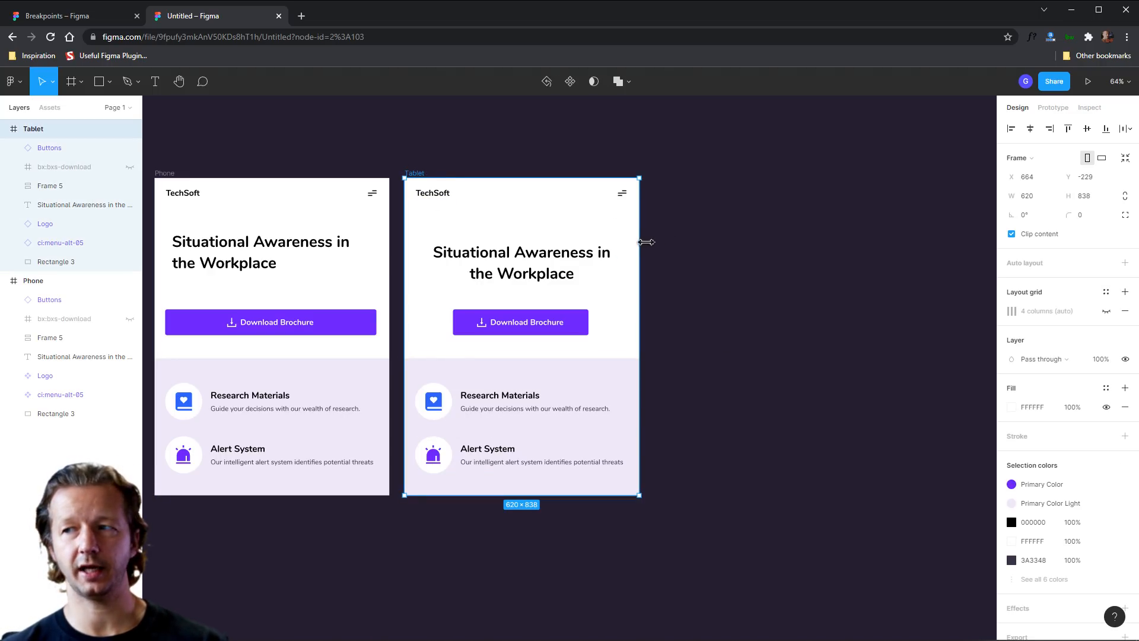
pyautogui.moveTo(646, 242); pyautogui.dragTo(733, 256)
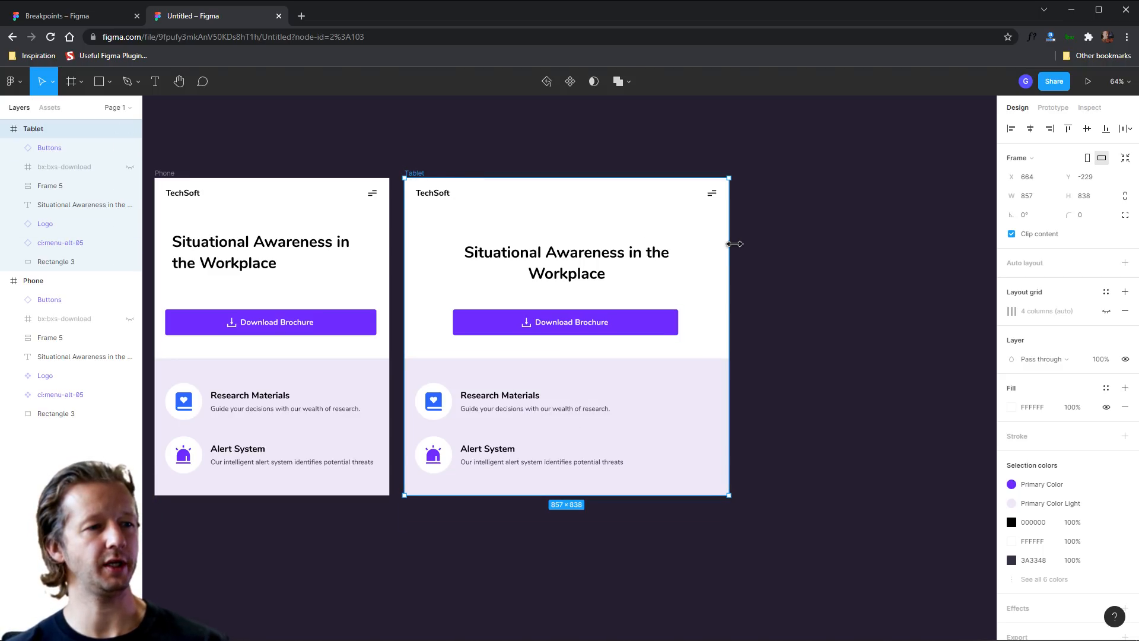
# Step: Narrow the Tablet frame to 621 px and place a duplicate of it beside the original at X 1383
pyautogui.moveTo(735, 243); pyautogui.dragTo(641, 239)
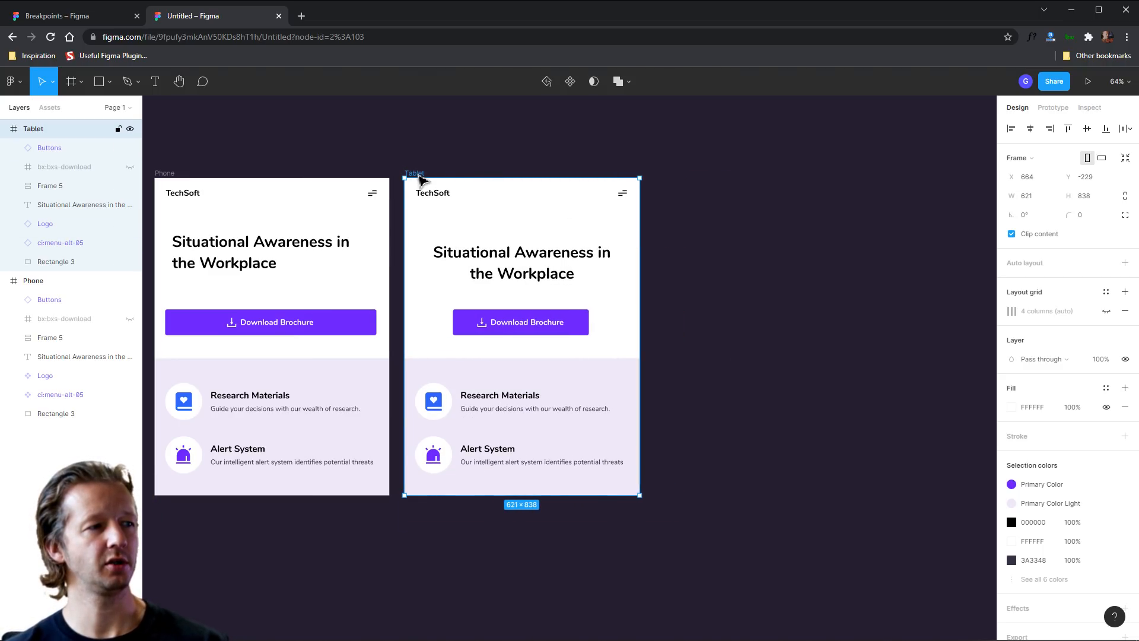
pyautogui.moveTo(419, 178); pyautogui.dragTo(691, 178)
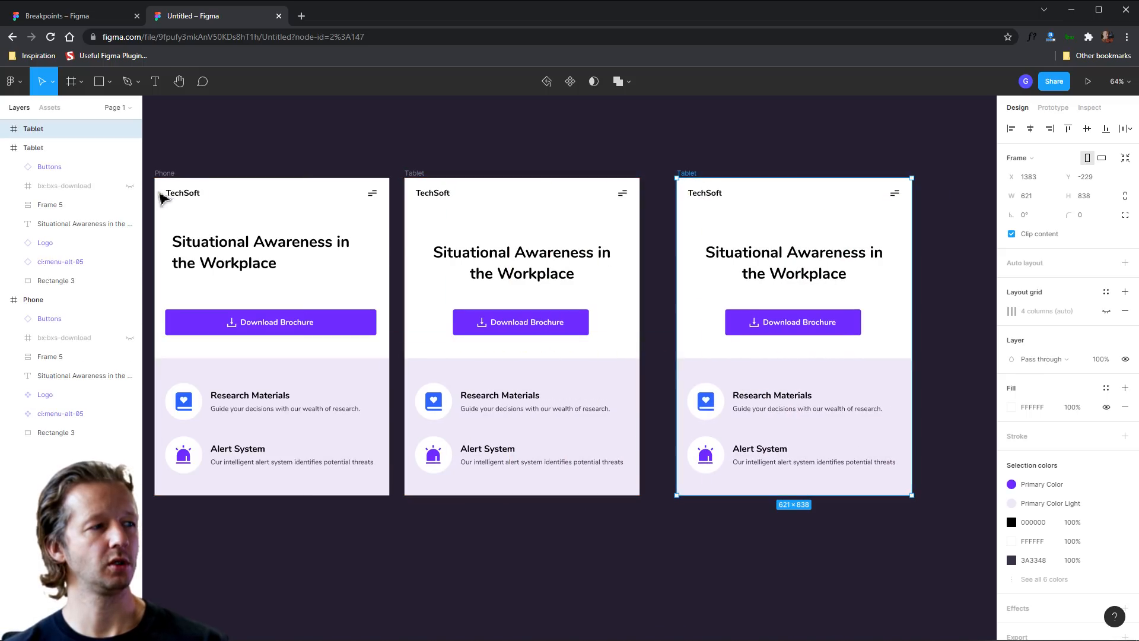
# Step: Narrow the Phone frame to about 443 px and move it horizontally closer to the Tablet frame
pyautogui.click(171, 178)
pyautogui.moveTo(389, 225); pyautogui.dragTo(327, 228)
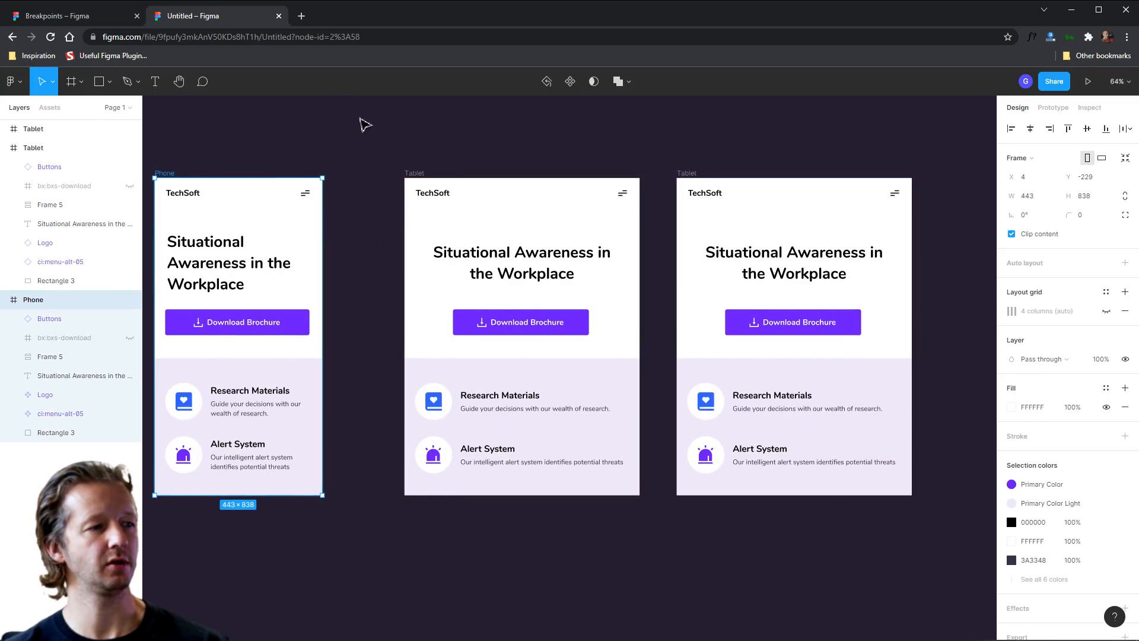
pyautogui.moveTo(197, 174); pyautogui.dragTo(243, 173)
pyautogui.press('Escape')
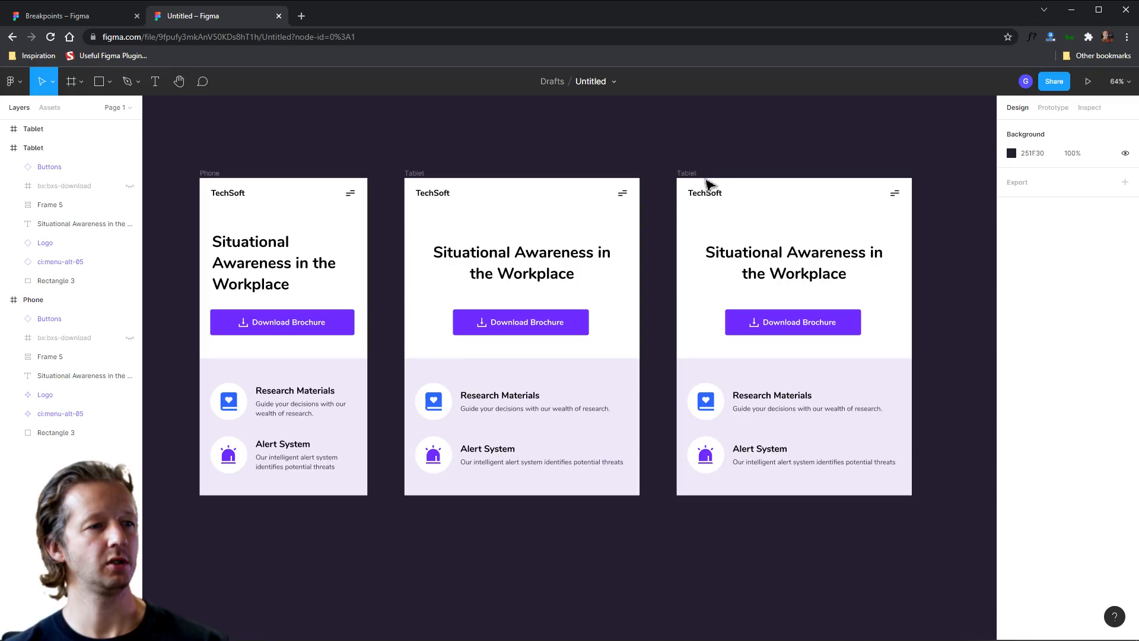
# Step: Rename the duplicated Tablet frame as Desktop
pyautogui.click(689, 175)
pyautogui.doubleClick(688, 174)
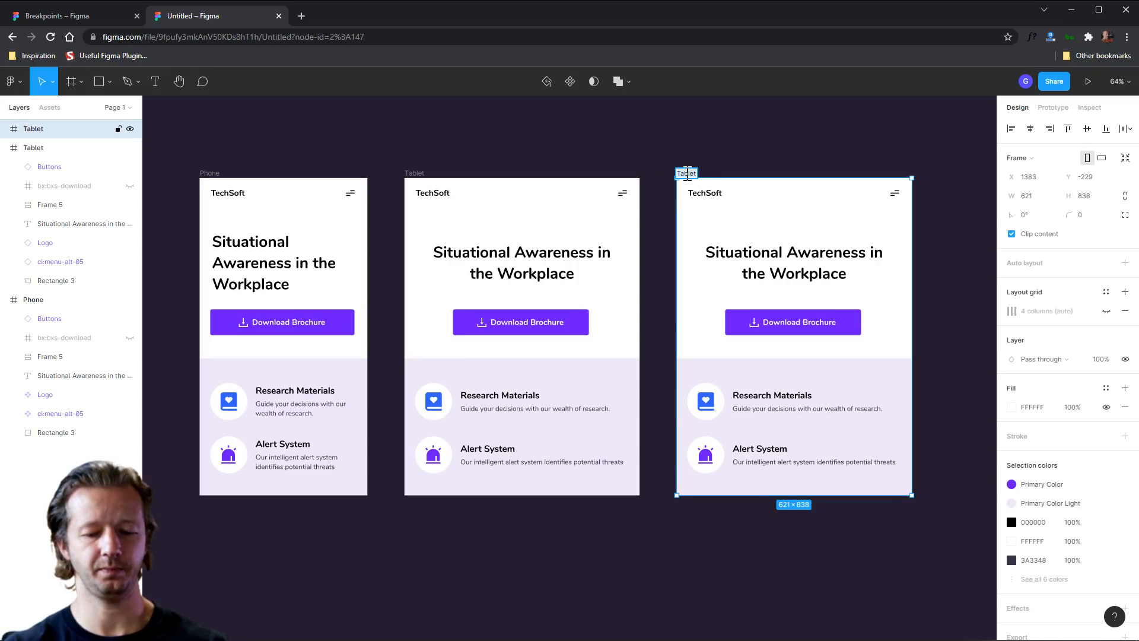
pyautogui.press('Return')
pyautogui.click(801, 166)
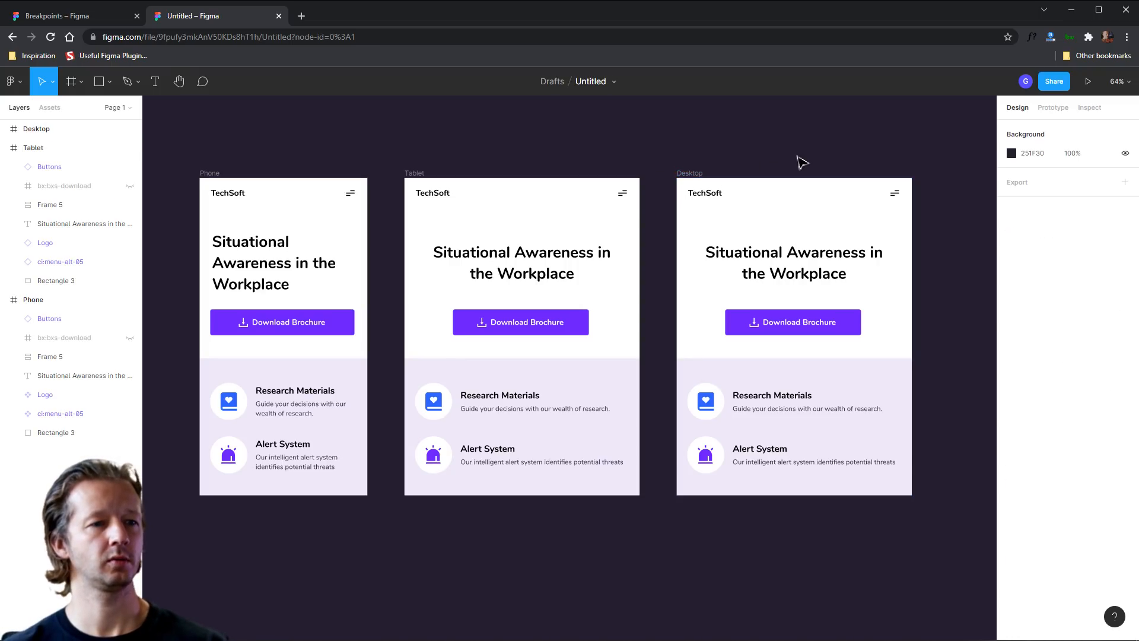
# Step: Widen the Desktop frame to about 892 px, keeping its height
pyautogui.hscroll(5, 794, 165)
pyautogui.click(483, 178)
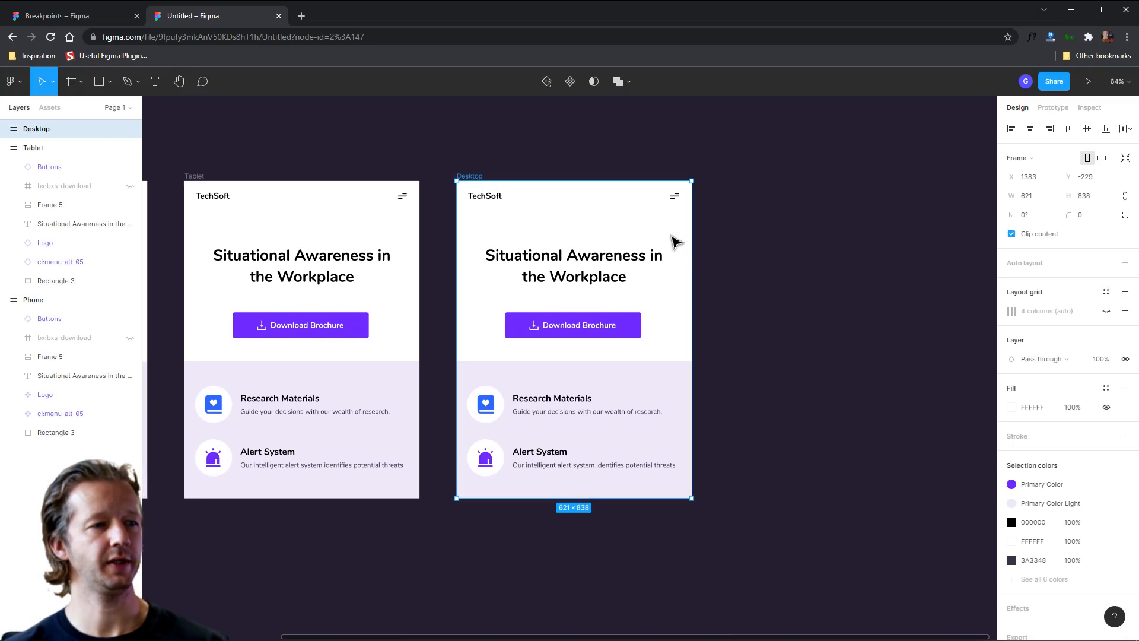
pyautogui.moveTo(698, 239); pyautogui.dragTo(798, 246)
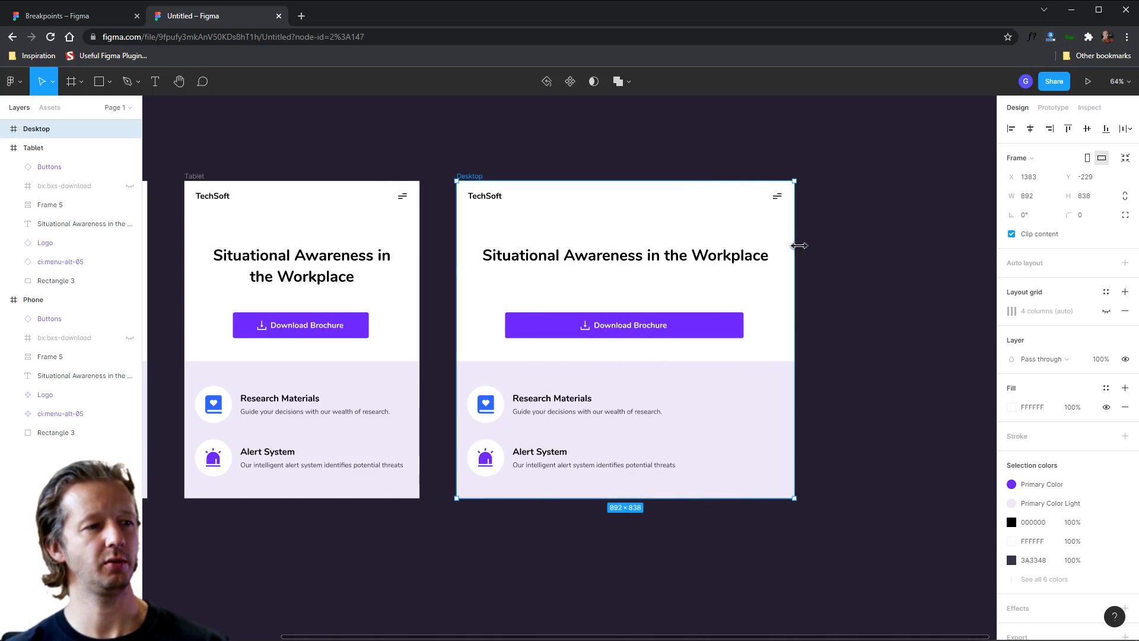
pyautogui.click(845, 257)
pyautogui.moveTo(860, 285); pyautogui.dragTo(813, 274)
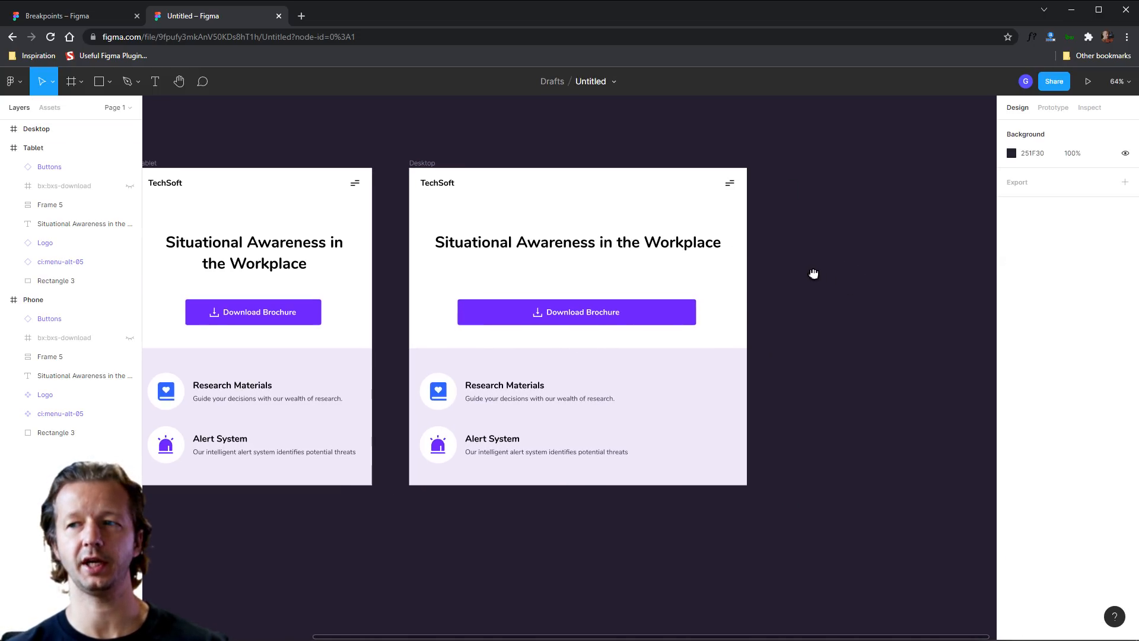
# Step: Left-align the Desktop heading's text and narrow its text box so the heading wraps onto three lines
pyautogui.click(586, 243)
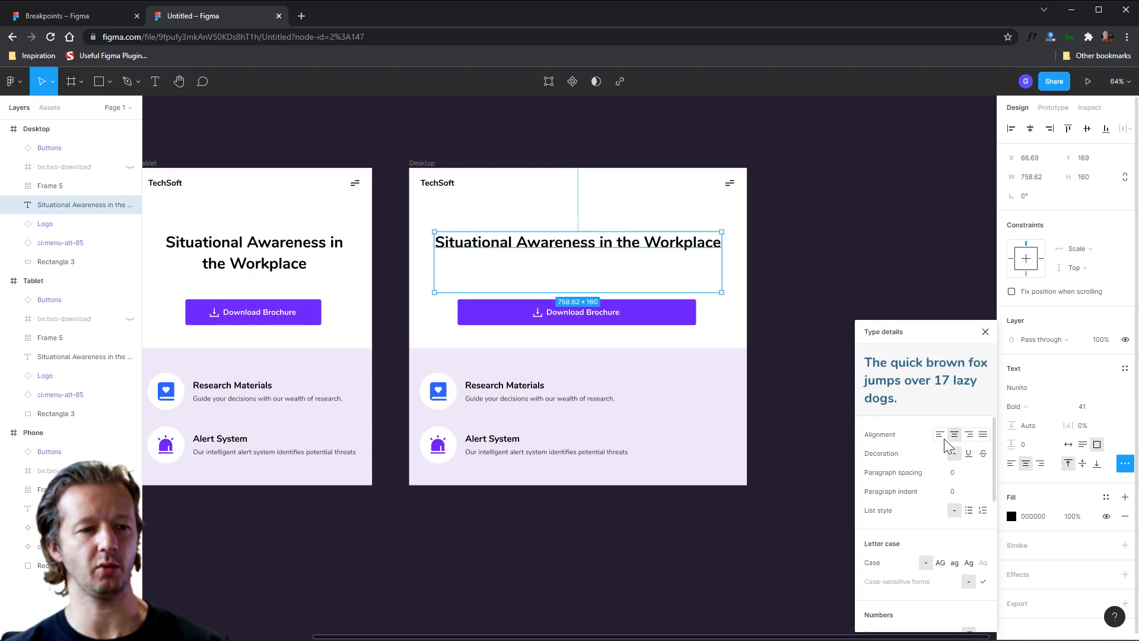
pyautogui.click(940, 434)
pyautogui.moveTo(727, 266); pyautogui.dragTo(567, 265)
# Step: Move the Desktop Download Brochure button to X 67, Y 360 under the heading's left edge and narrow it to 325 px
pyautogui.click(590, 322)
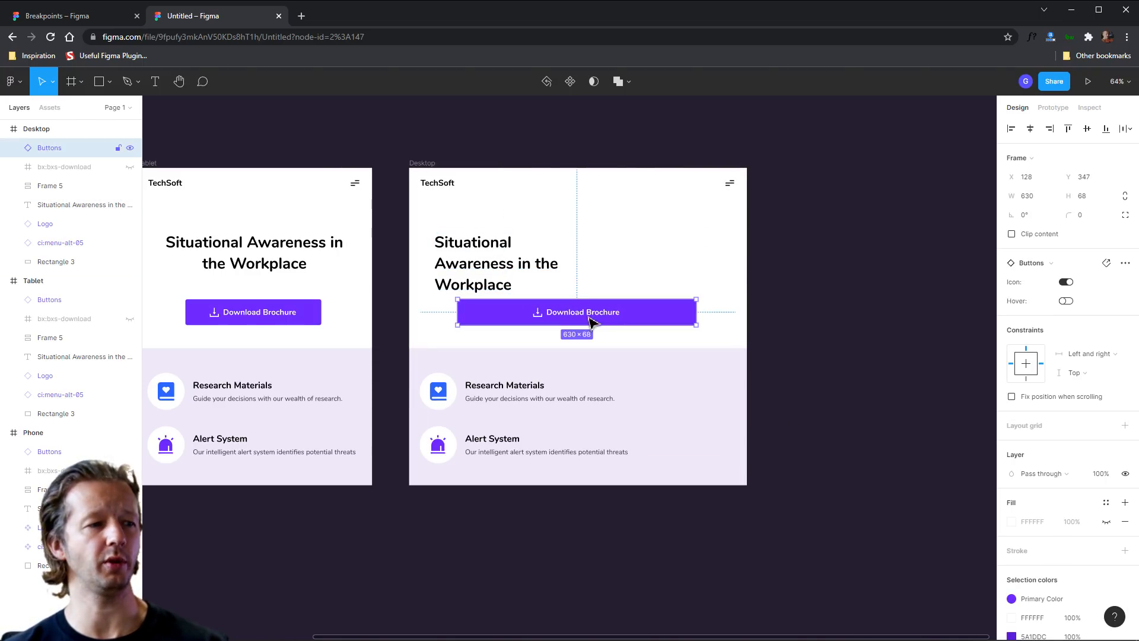
pyautogui.moveTo(590, 323); pyautogui.dragTo(568, 327)
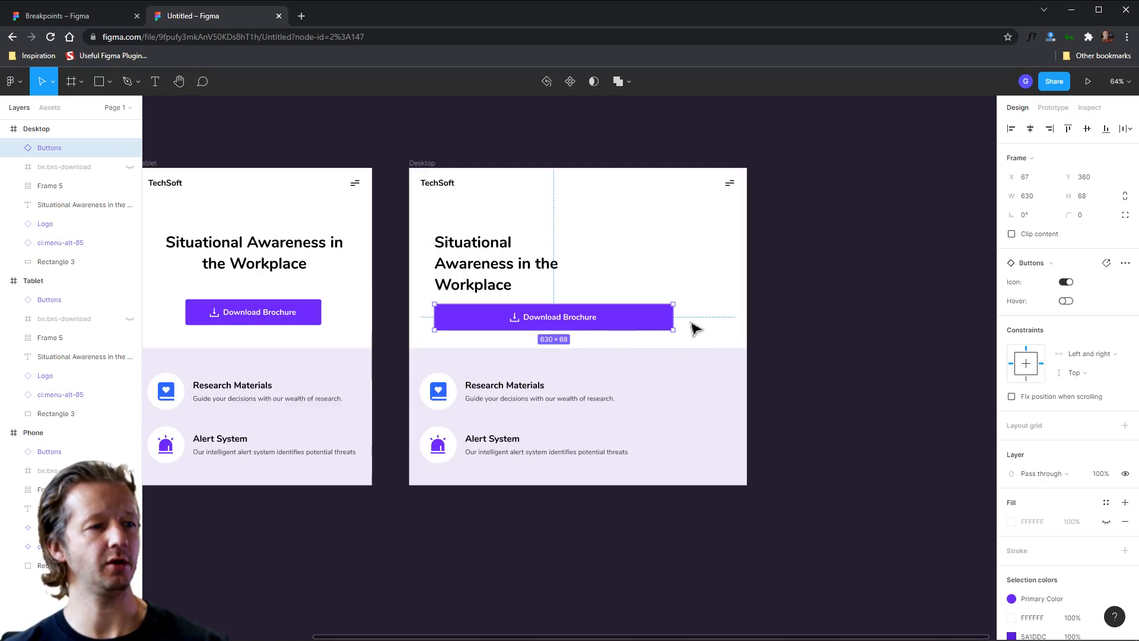
pyautogui.moveTo(674, 324); pyautogui.dragTo(558, 330)
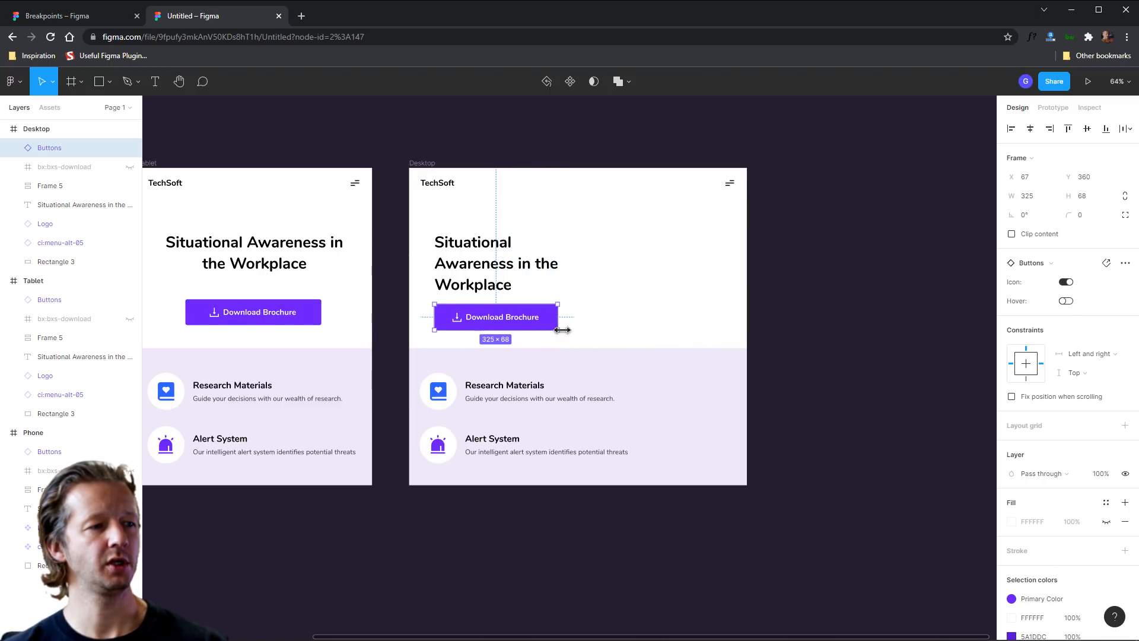
# Step: Show the Desktop frame's layout grid and set it to 12 columns with a margin of 80
pyautogui.click(423, 163)
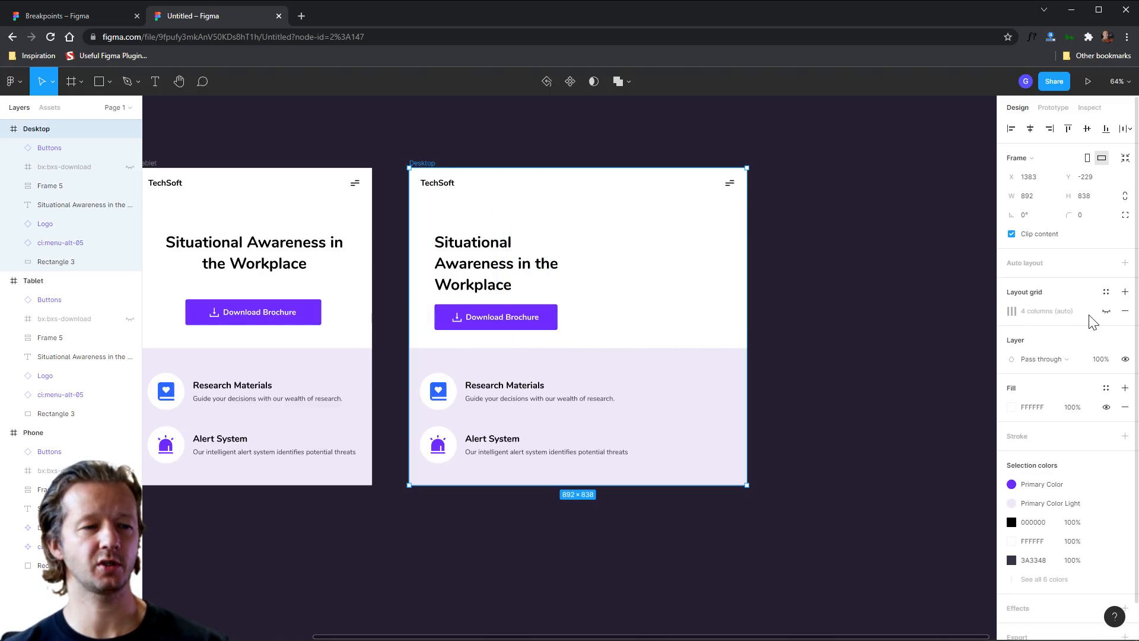
pyautogui.click(1106, 311)
pyautogui.click(1012, 312)
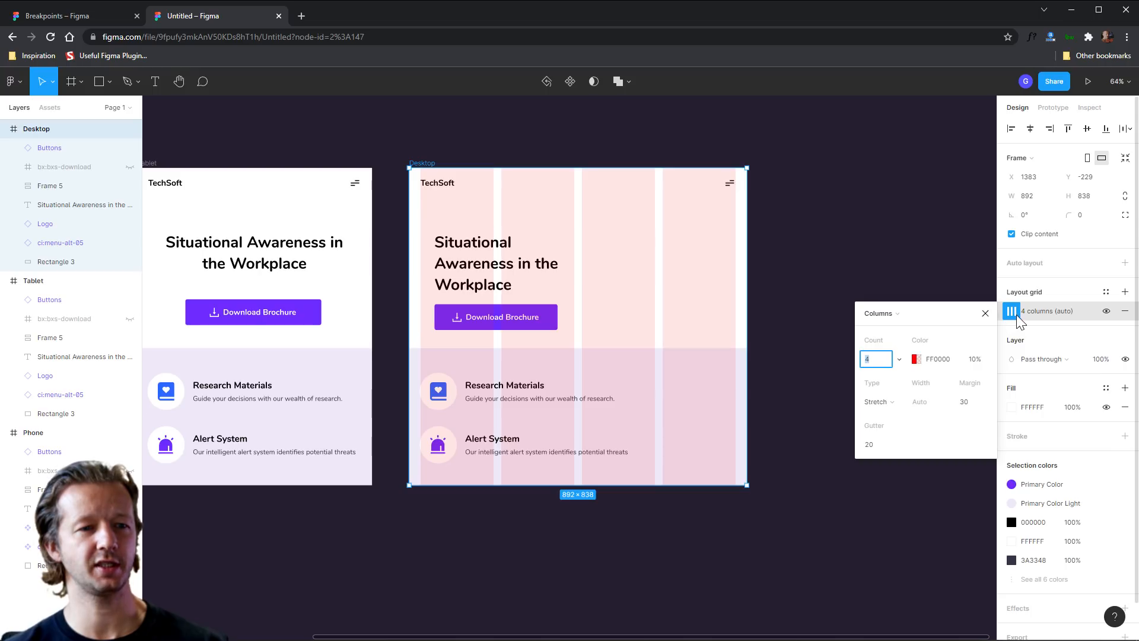
pyautogui.write('12')
pyautogui.press('Return')
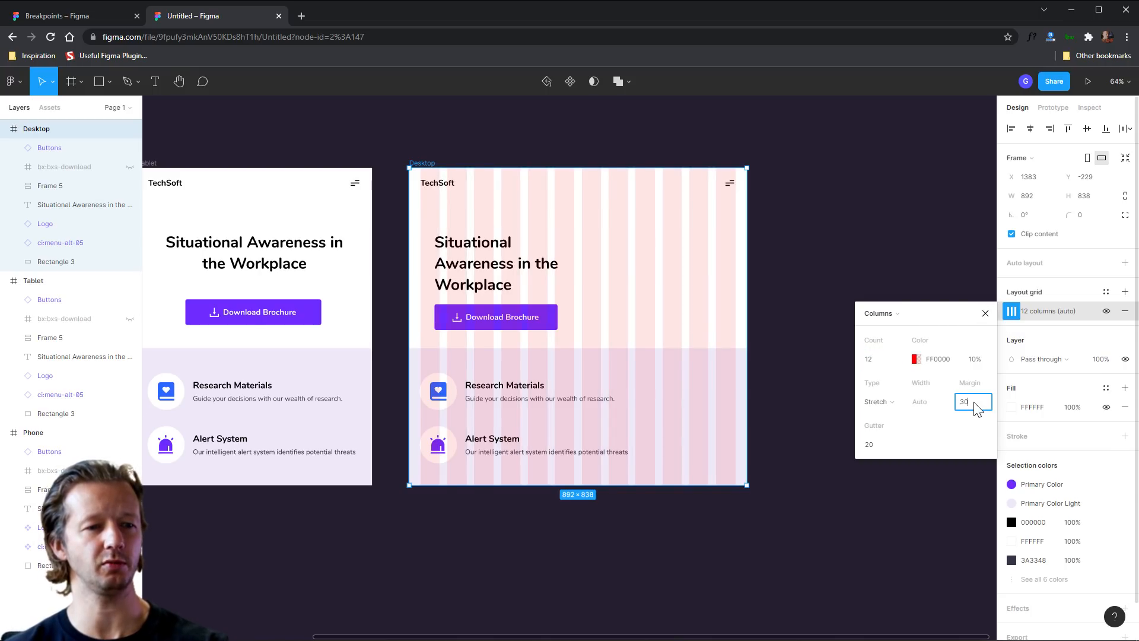
pyautogui.write('80')
pyautogui.press('Return')
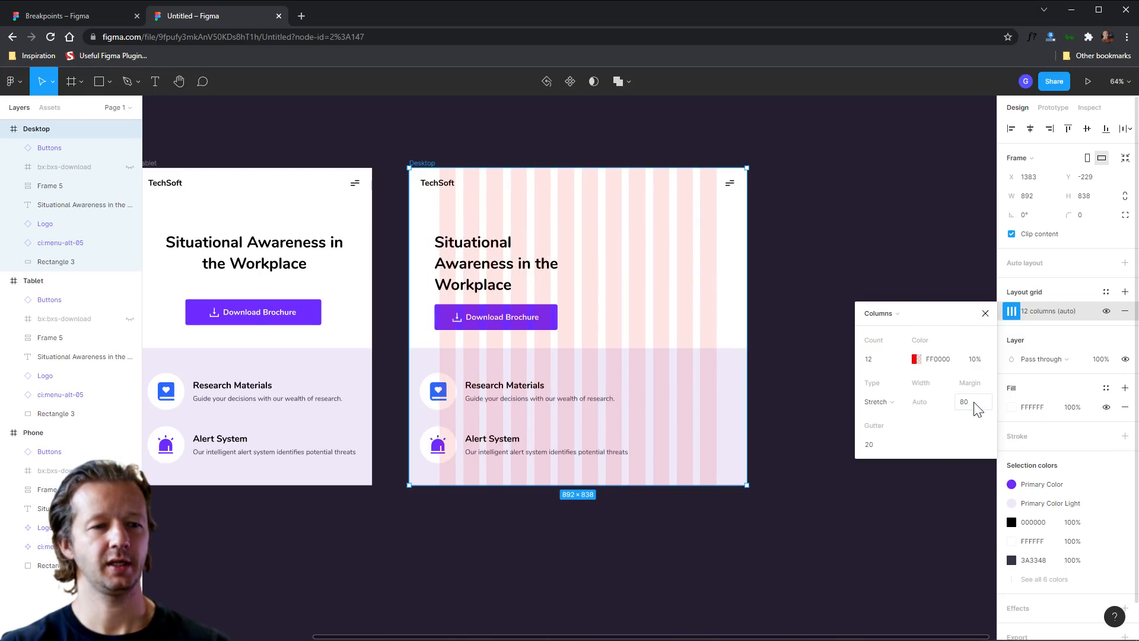
pyautogui.click(813, 265)
# Step: Align the Desktop heading, Download Brochure button and TechSoft logo with the left edge of the first grid column at X 80
pyautogui.scroll(3, 775, 287)
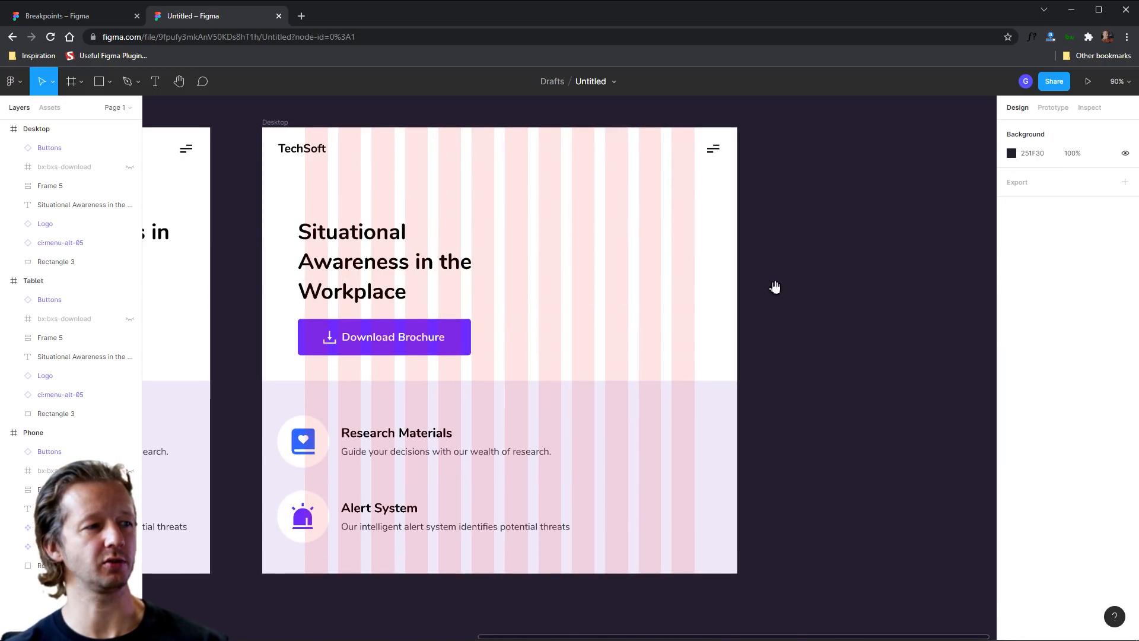
pyautogui.hscroll(-1, 775, 287)
pyautogui.moveTo(386, 264); pyautogui.dragTo(393, 262)
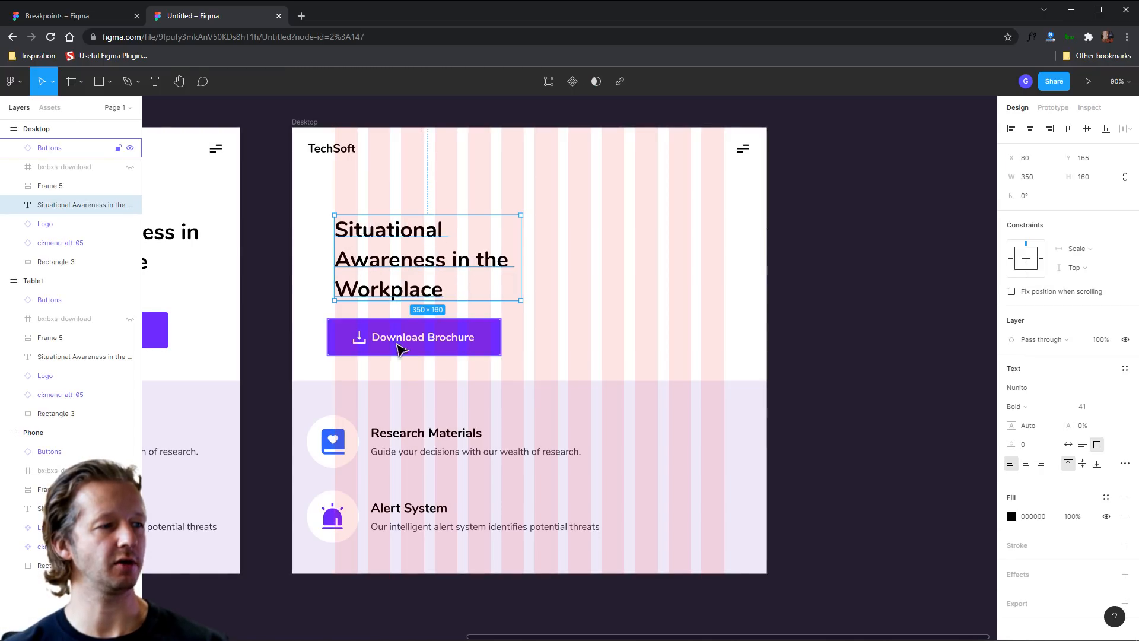
pyautogui.moveTo(399, 346); pyautogui.dragTo(408, 349)
pyautogui.moveTo(343, 153); pyautogui.dragTo(371, 155)
pyautogui.click(401, 228)
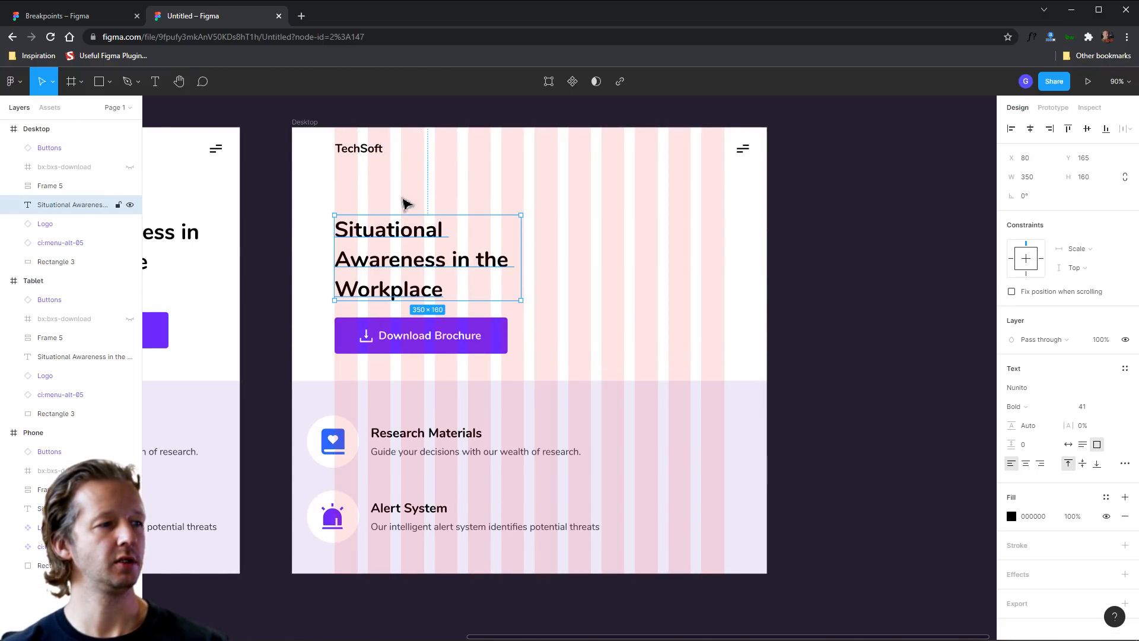
# Step: Replace the Desktop header's menu icon with the pasted Home, About, Services and Contact links, ending at the last grid column
pyautogui.click(743, 150)
pyautogui.press('Delete')
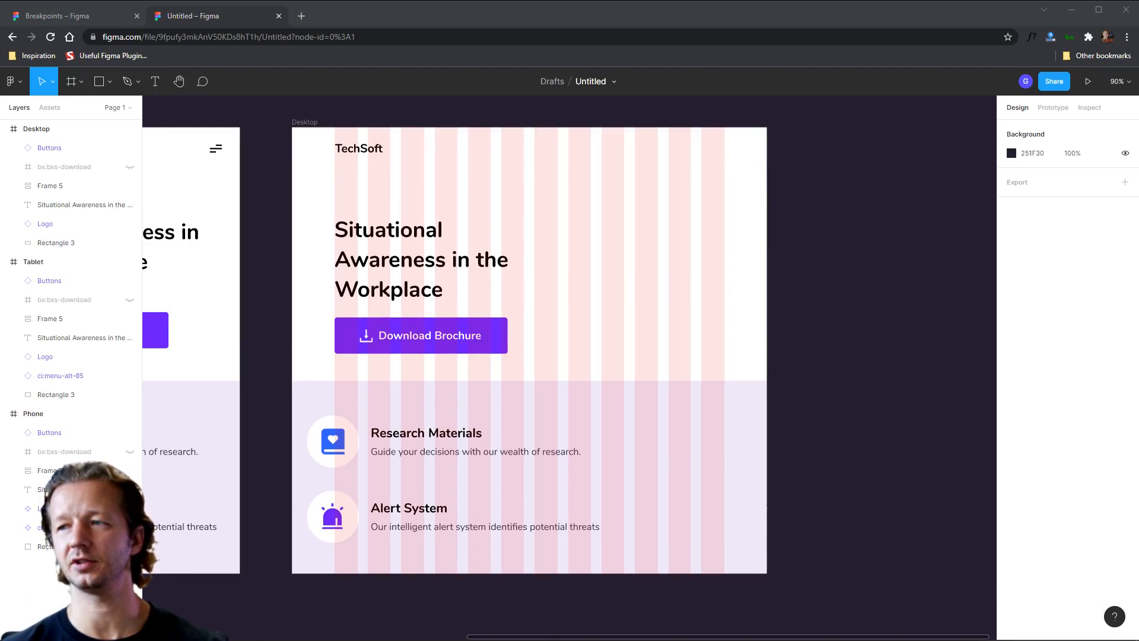
pyautogui.click(593, 181)
pyautogui.hotkey('ctrl', 'v')
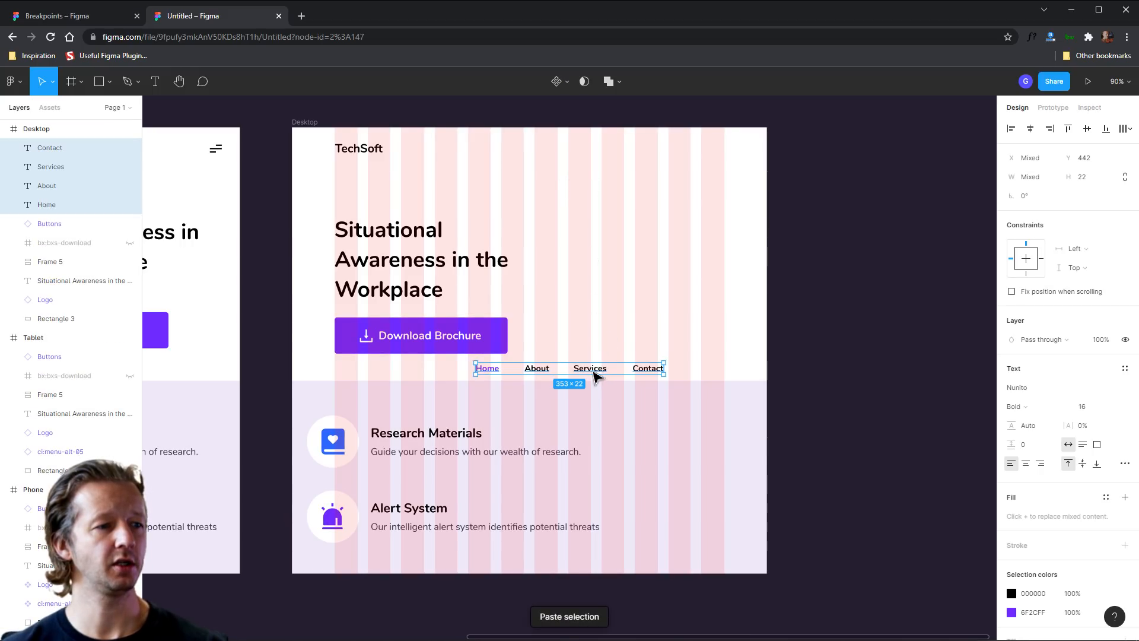
pyautogui.moveTo(589, 372); pyautogui.dragTo(648, 155)
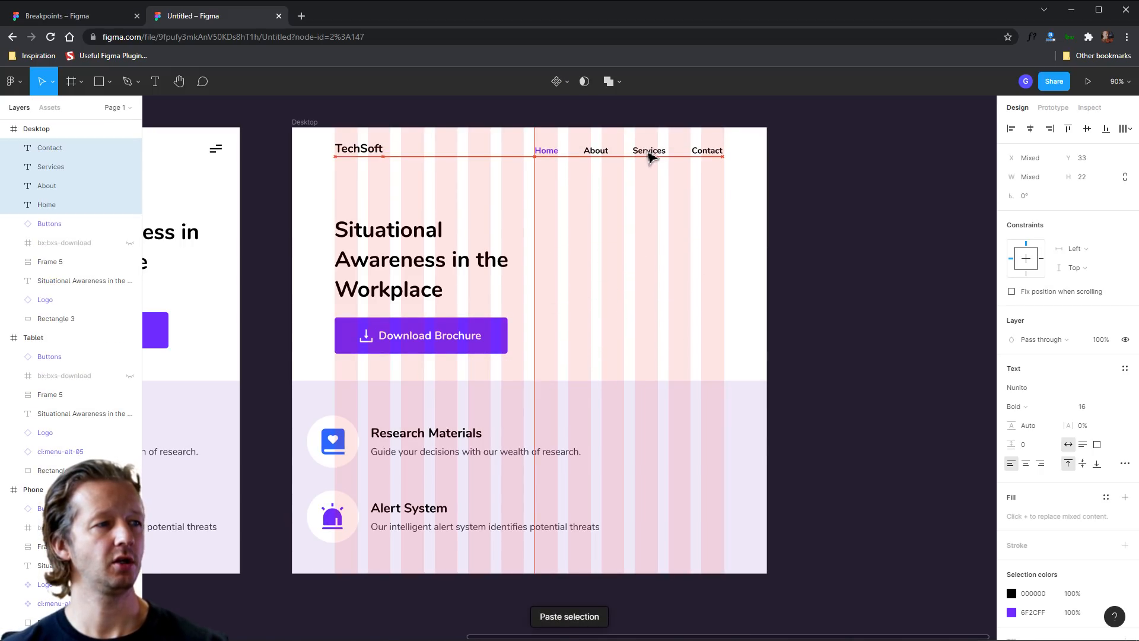
pyautogui.click(863, 175)
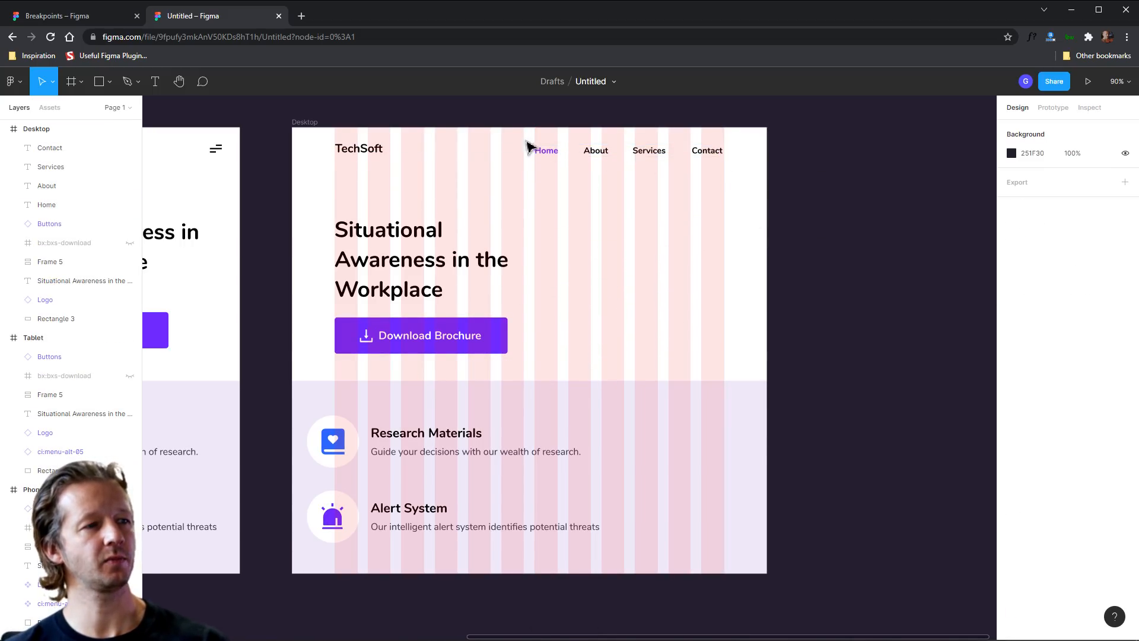
pyautogui.moveTo(527, 146); pyautogui.dragTo(768, 175)
pyautogui.click(813, 178)
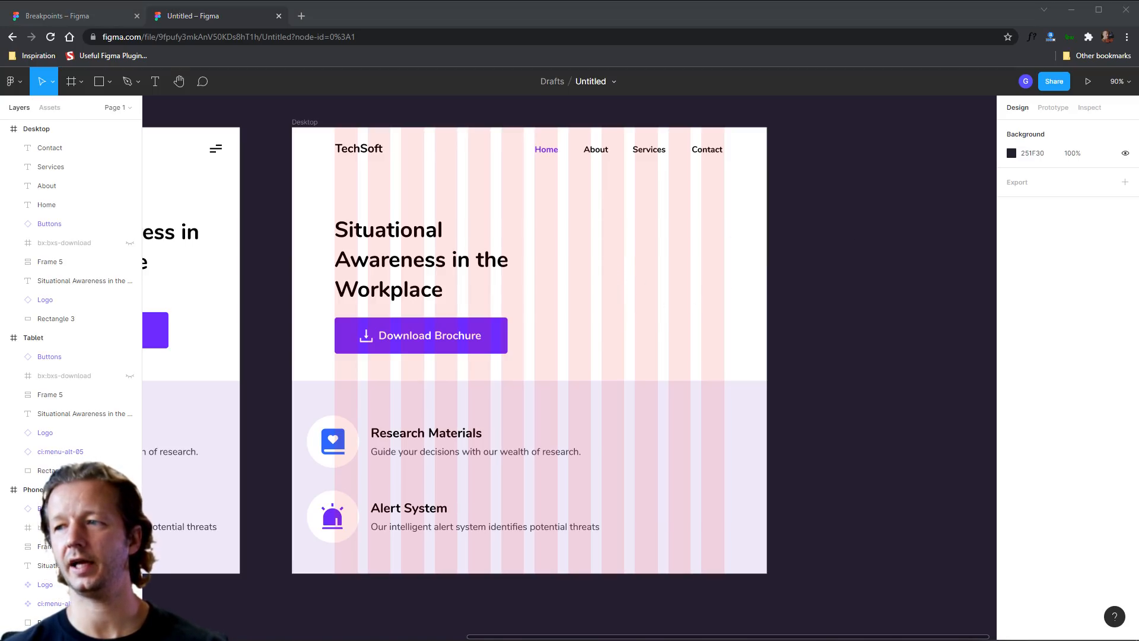
# Step: Paste the landscape illustration into the Desktop hero area and position it at X 491, Y 135, running past the frame's right edge
pyautogui.click(830, 312)
pyautogui.hotkey('ctrl', 'v')
pyautogui.moveTo(601, 349); pyautogui.dragTo(725, 272)
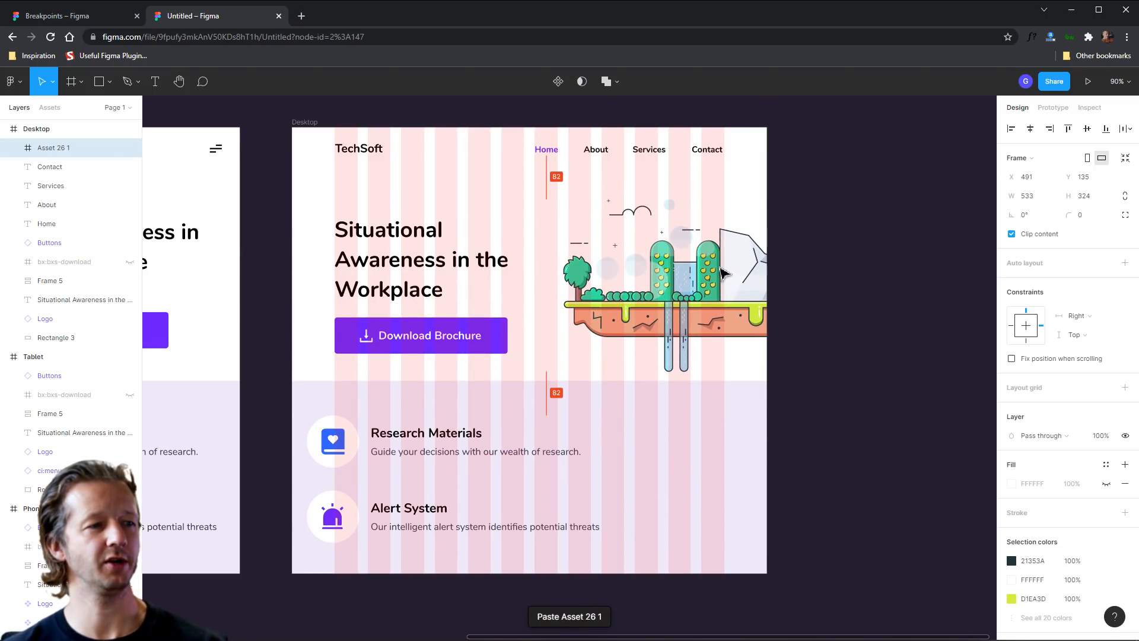
pyautogui.click(883, 231)
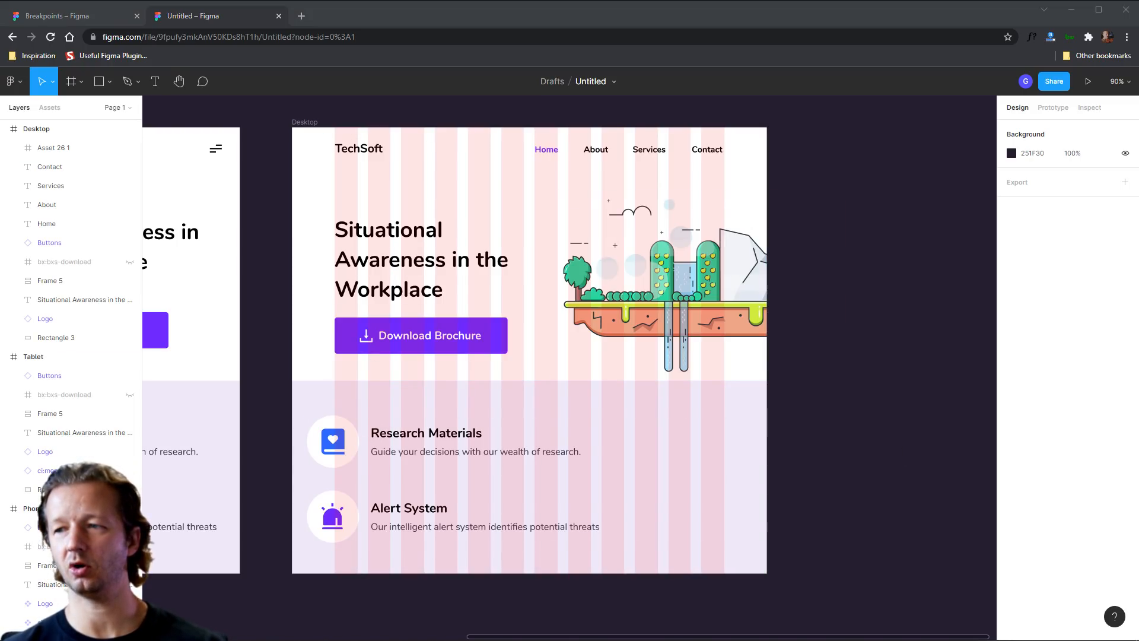
# Step: Delete the Research Materials and Alert System rows from the Desktop frame's lavender section
pyautogui.doubleClick(334, 448)
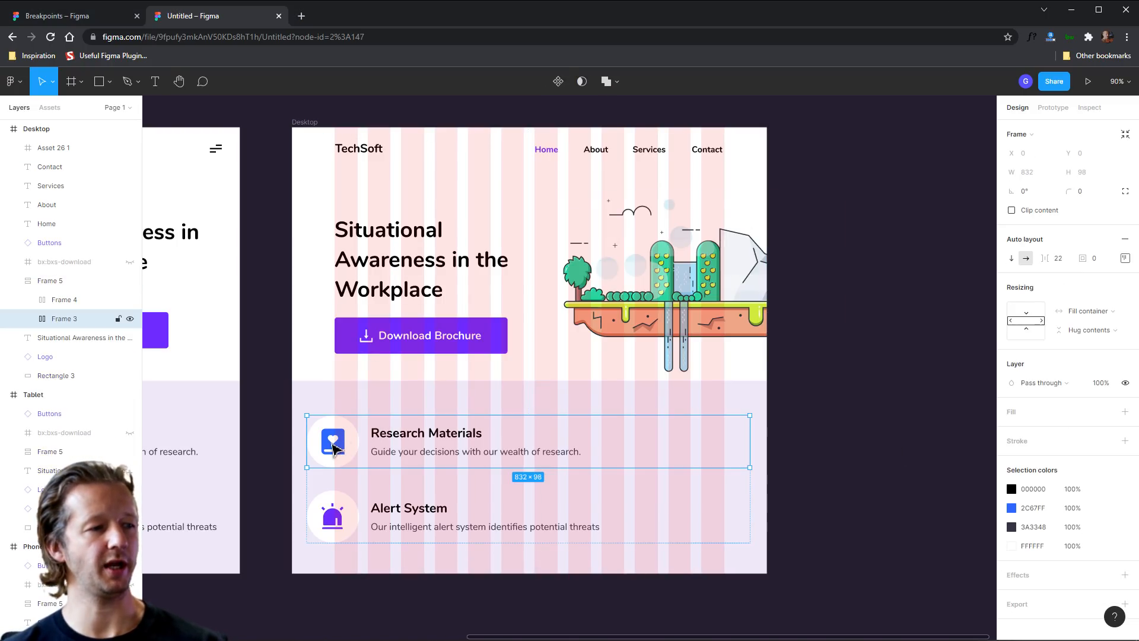
pyautogui.press('Delete')
pyautogui.click(338, 520)
pyautogui.click(343, 465)
pyautogui.press('Delete')
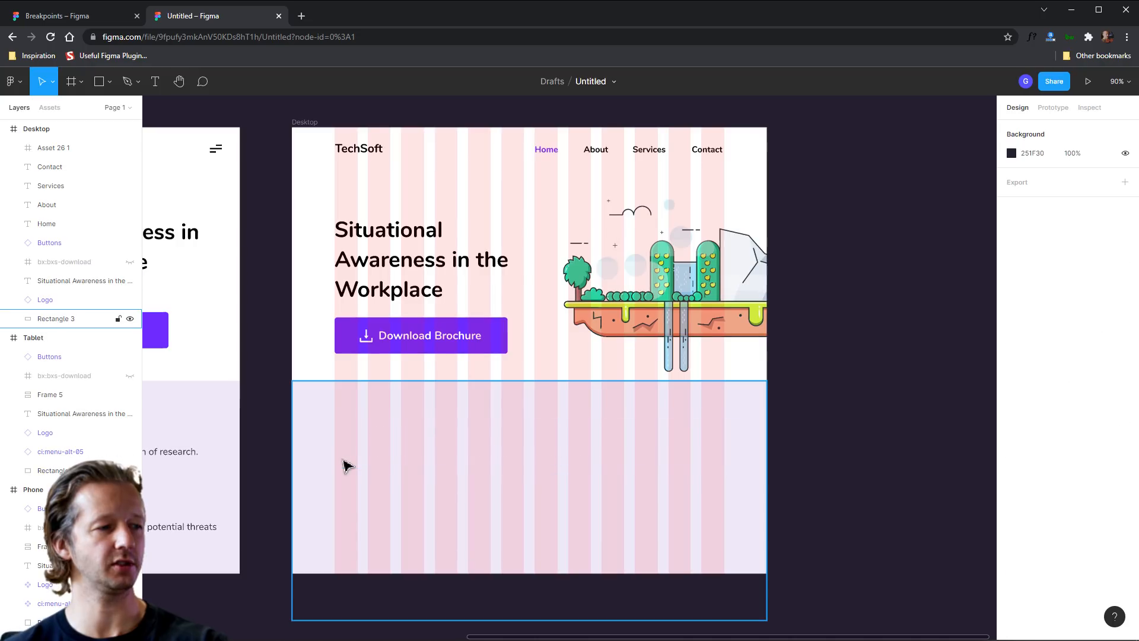
# Step: Paste the centered Research Materials card into the lavender section at X 58, Y 545 and place a duplicate beside it at X 457
pyautogui.hotkey('ctrl', 'v')
pyautogui.moveTo(574, 407); pyautogui.dragTo(427, 506)
pyautogui.hotkey('ctrl', 'd')
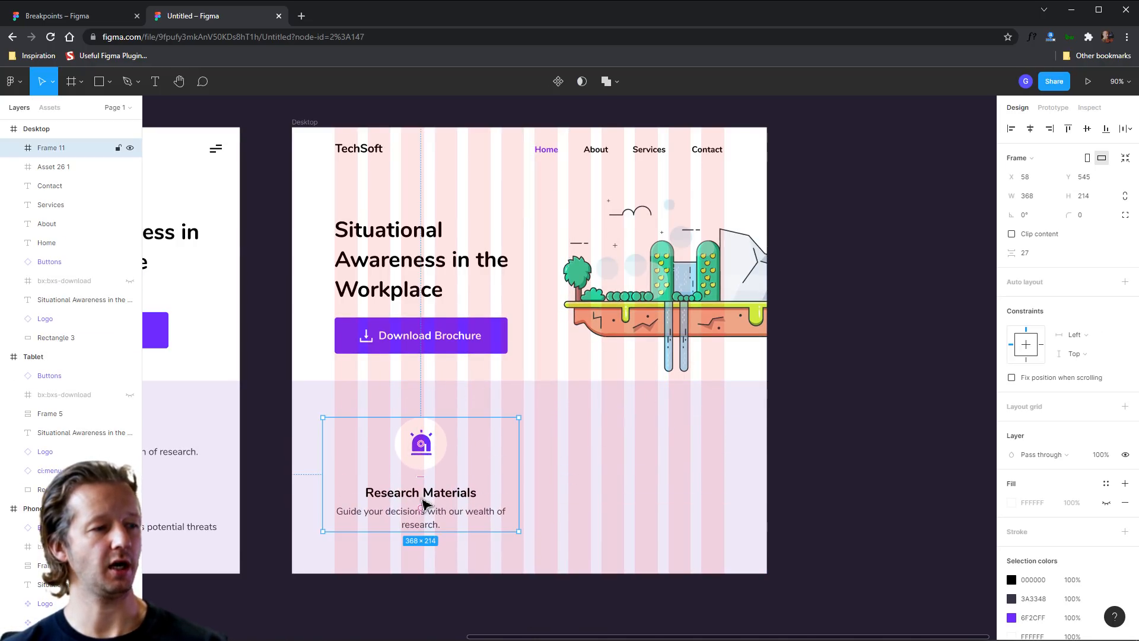
pyautogui.moveTo(438, 450); pyautogui.dragTo(651, 449)
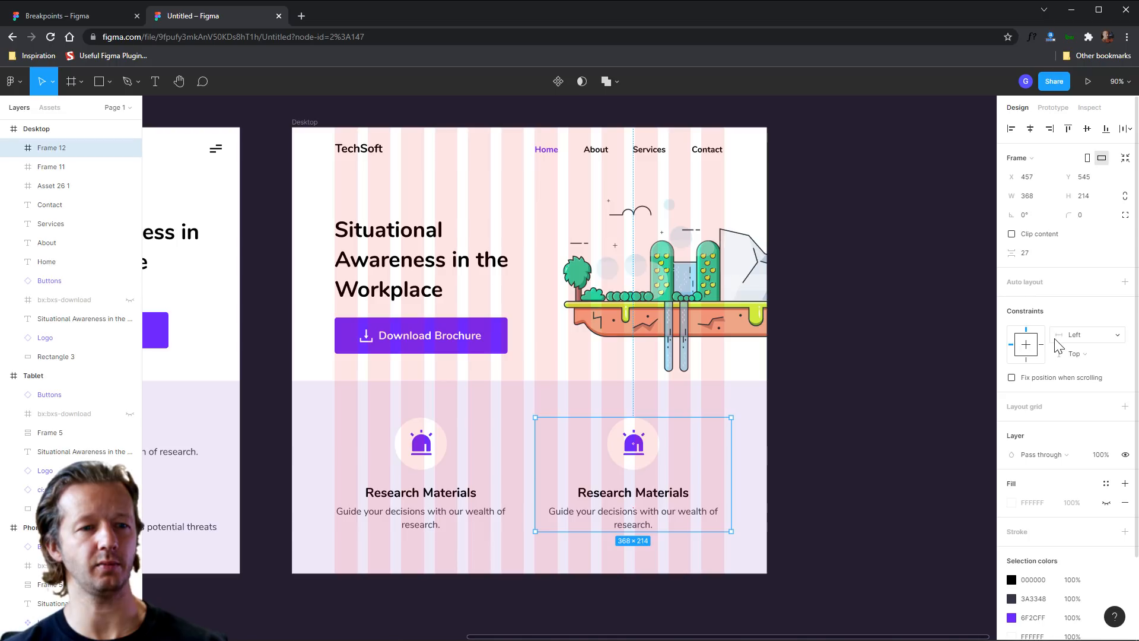
# Step: Set the duplicated card's horizontal constraint to Right
pyautogui.click(1073, 336)
pyautogui.click(1077, 348)
pyautogui.click(858, 445)
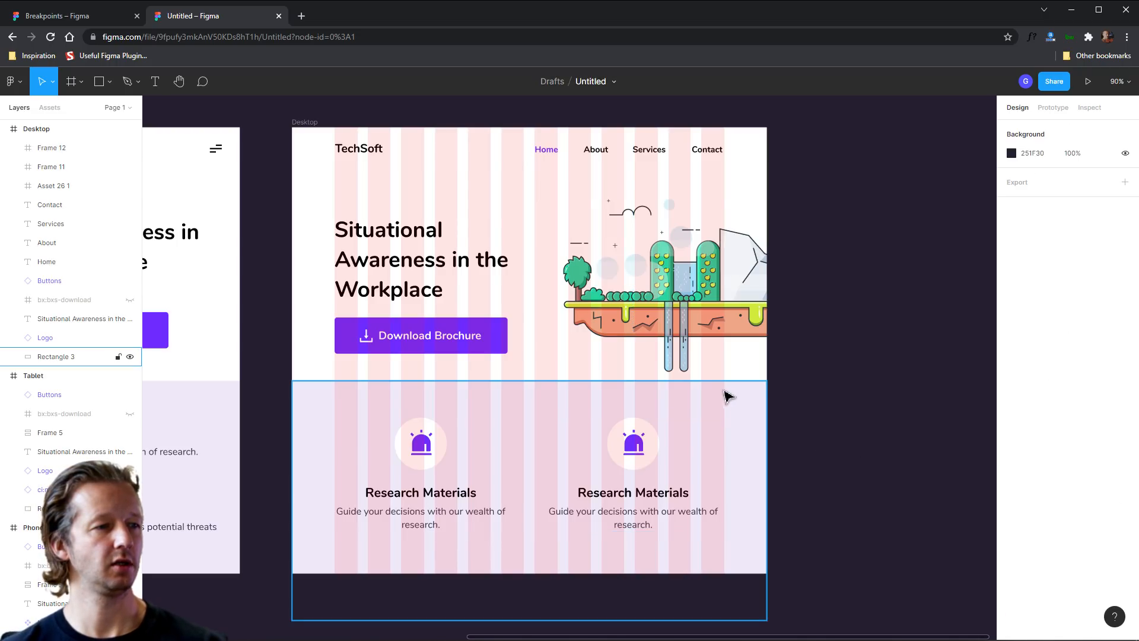
# Step: Hide the Desktop frame's column grid and test its responsiveness by widening it to about 1197 px, finishing at about 930 px
pyautogui.click(307, 129)
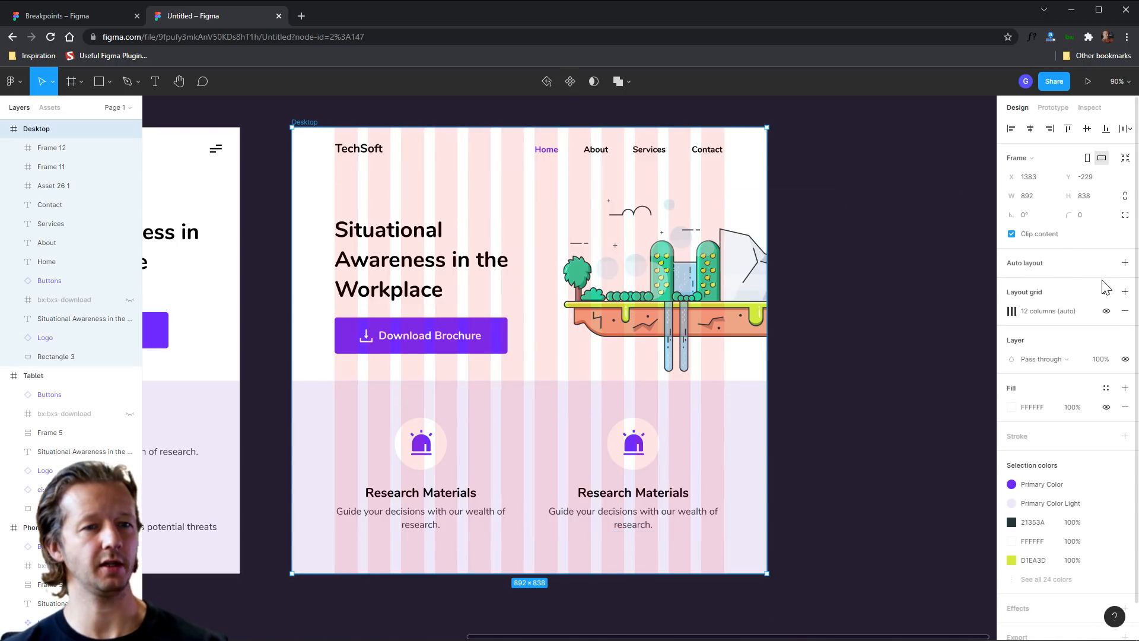
pyautogui.click(1107, 311)
pyautogui.moveTo(771, 237); pyautogui.dragTo(761, 275)
pyautogui.scroll(-3, 783, 280)
pyautogui.scroll(-5, 715, 279)
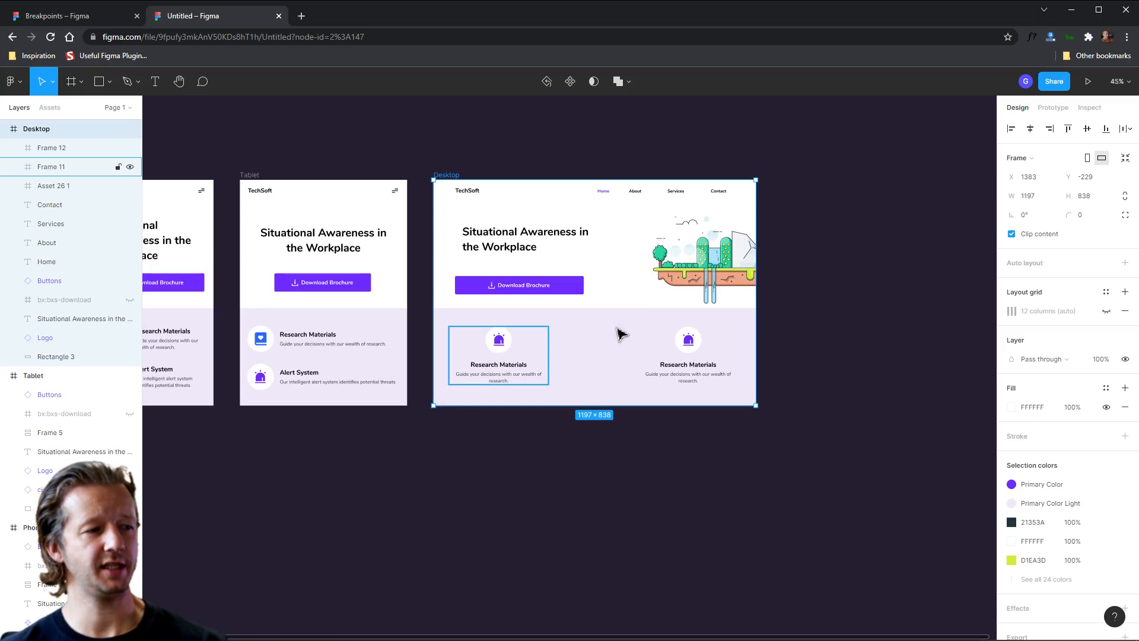
pyautogui.moveTo(759, 243); pyautogui.dragTo(689, 247)
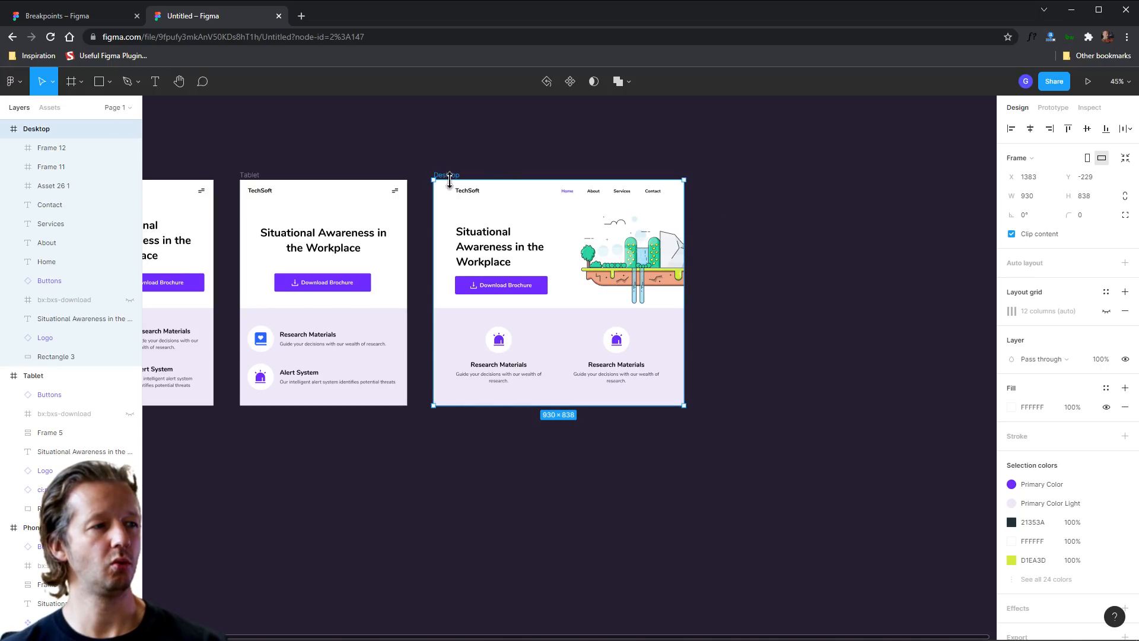
# Step: Duplicate the Desktop frame and rename the copy Large Desktop
pyautogui.hotkey('ctrl', 'd')
pyautogui.hscroll(3, 563, 179)
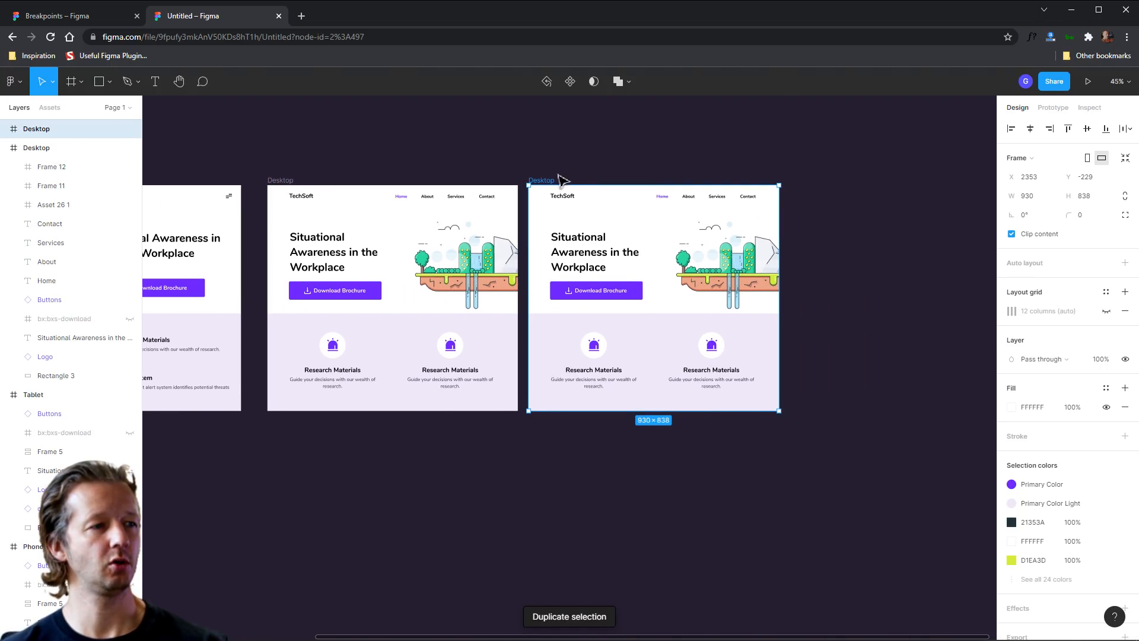
pyautogui.doubleClick(548, 180)
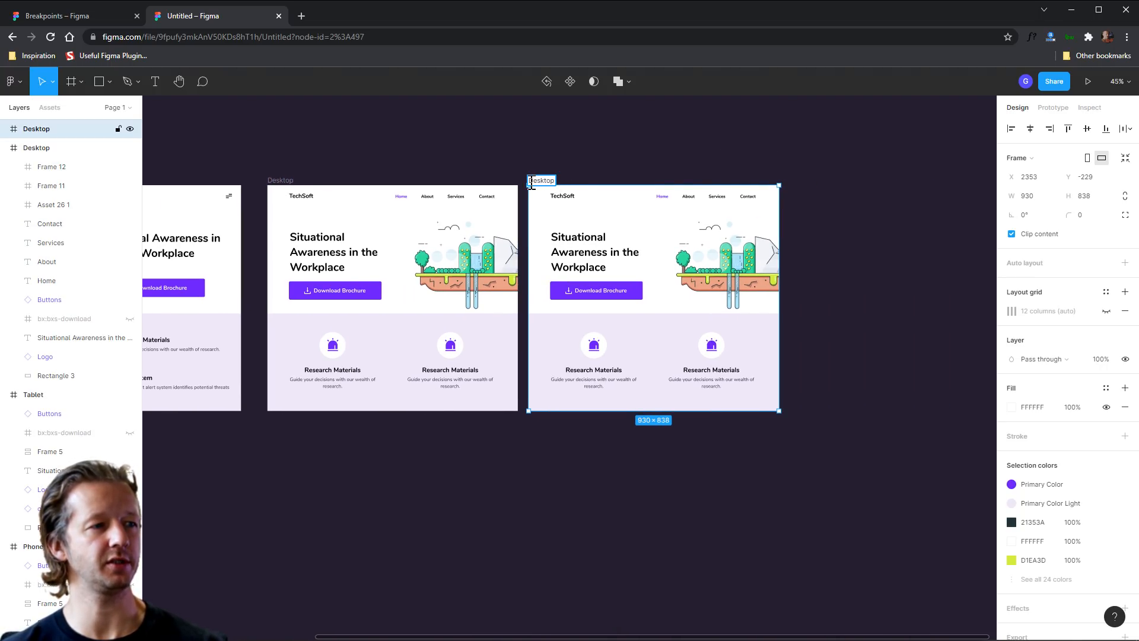
pyautogui.write('Large')
pyautogui.press('Return')
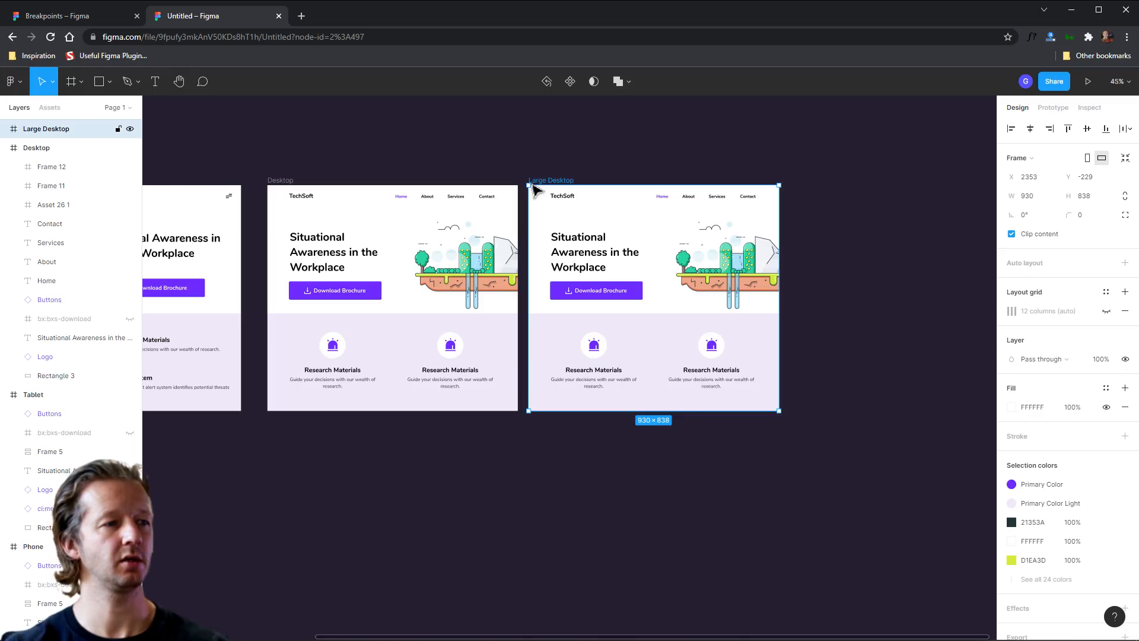
# Step: Widen the Large Desktop frame to about 1148 px
pyautogui.click(820, 339)
pyautogui.moveTo(841, 336); pyautogui.dragTo(769, 337)
pyautogui.click(465, 186)
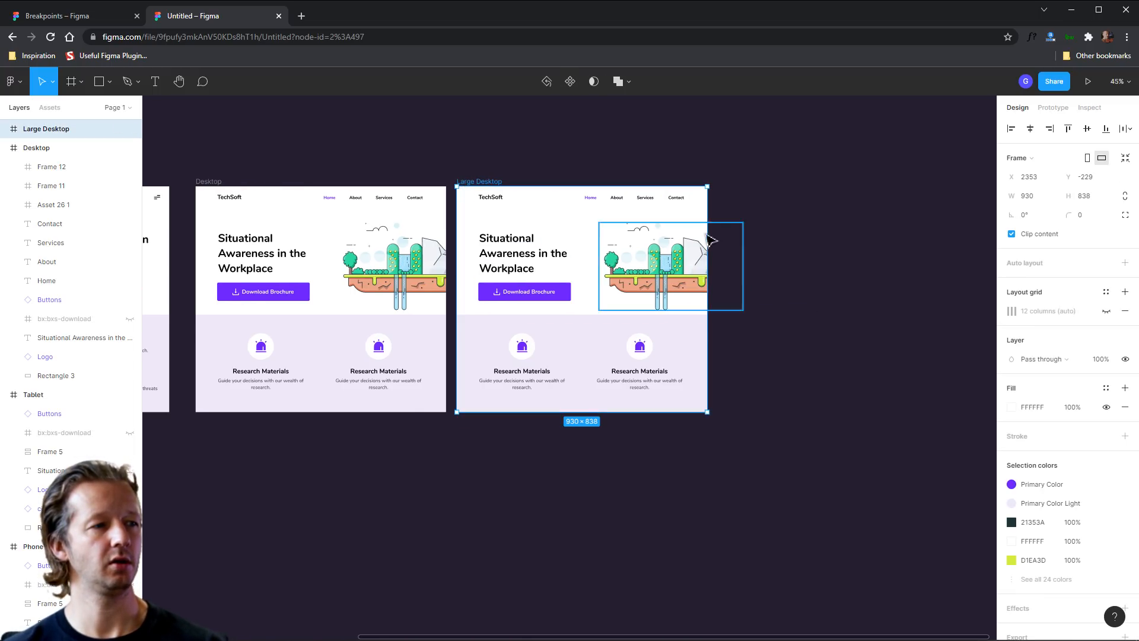
pyautogui.moveTo(707, 237); pyautogui.dragTo(765, 237)
pyautogui.press('Escape')
# Step: Delete both centered Research Materials cards from the Large Desktop frame's lavender section
pyautogui.click(746, 347)
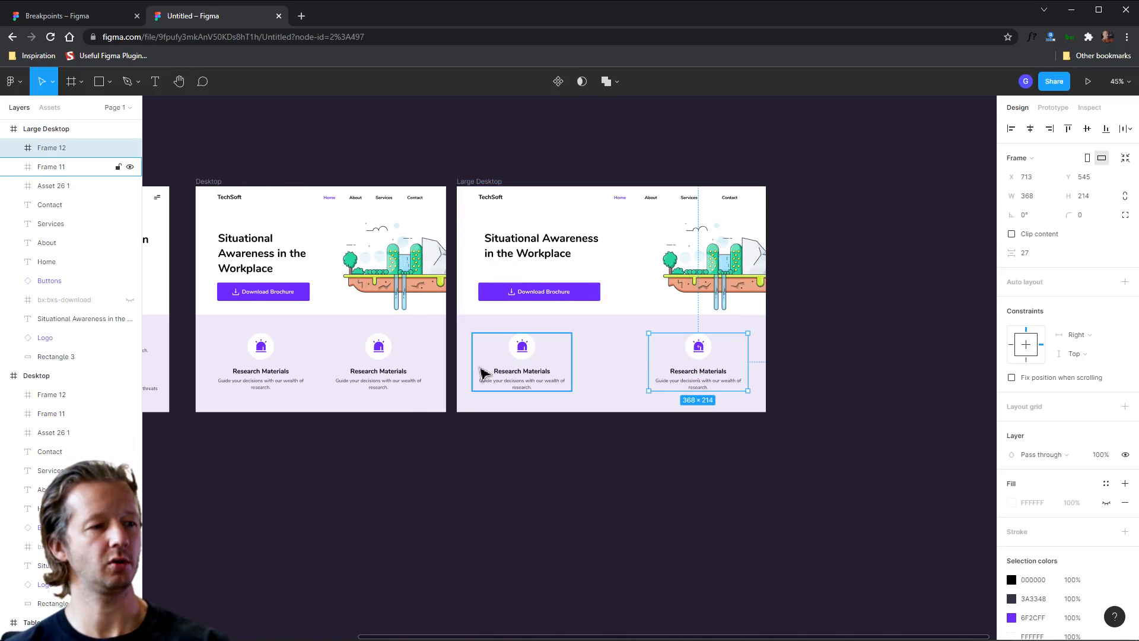
pyautogui.press('Delete')
pyautogui.click(529, 363)
pyautogui.press('Delete')
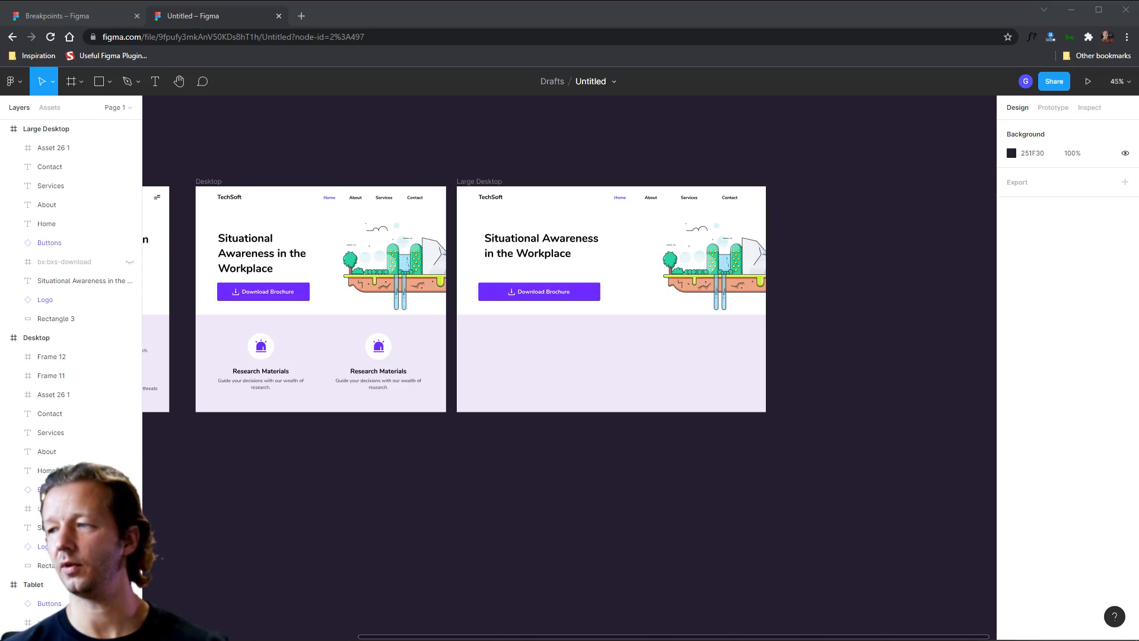
# Step: Paste the two horizontal Research Materials rows into the Large Desktop frame and position them side by side in the lavender section
pyautogui.click(592, 349)
pyautogui.hotkey('ctrl', 'v')
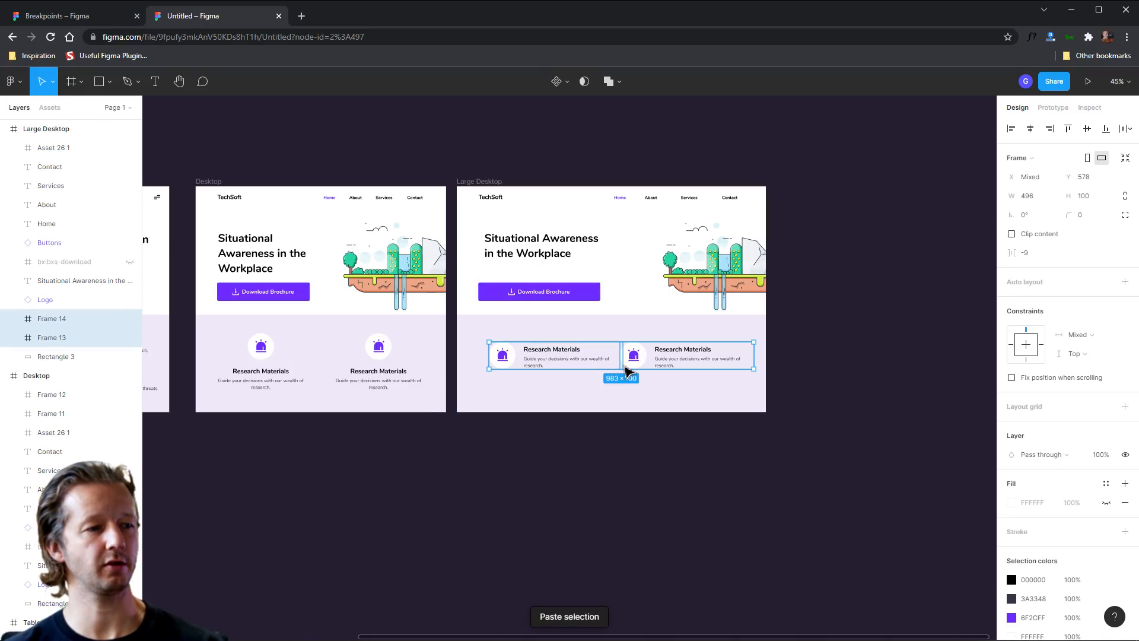
pyautogui.moveTo(635, 363); pyautogui.dragTo(626, 370)
pyautogui.click(833, 365)
pyautogui.hscroll(3, 653, 284)
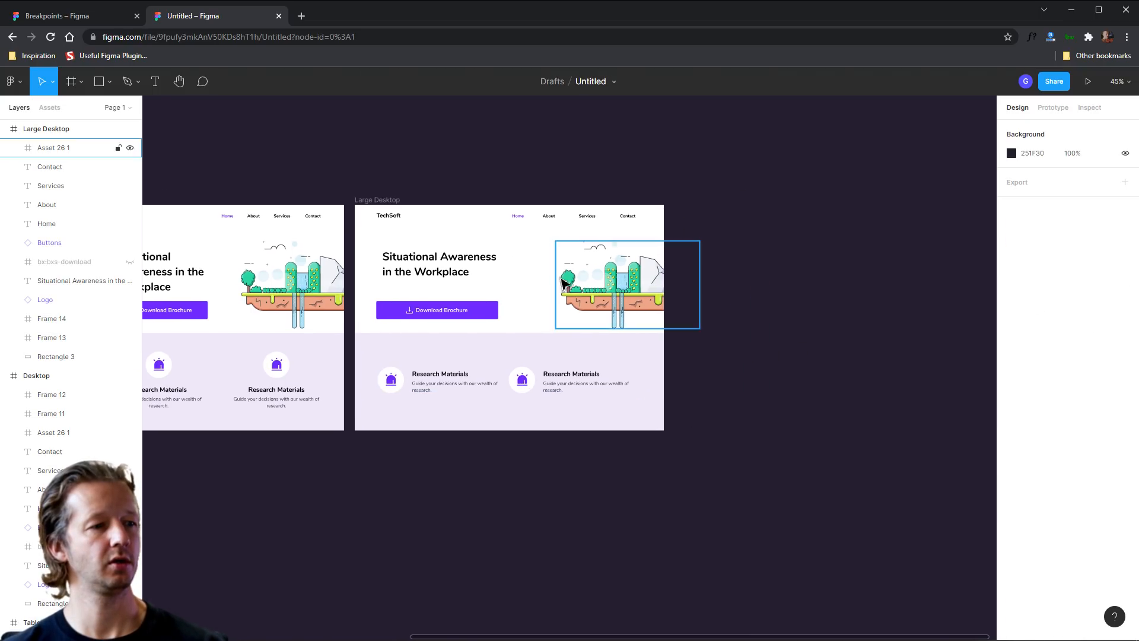
# Step: Test the Large Desktop frame's responsiveness by narrowing it to about 1128 px, finishing at about 1172 px
pyautogui.click(386, 200)
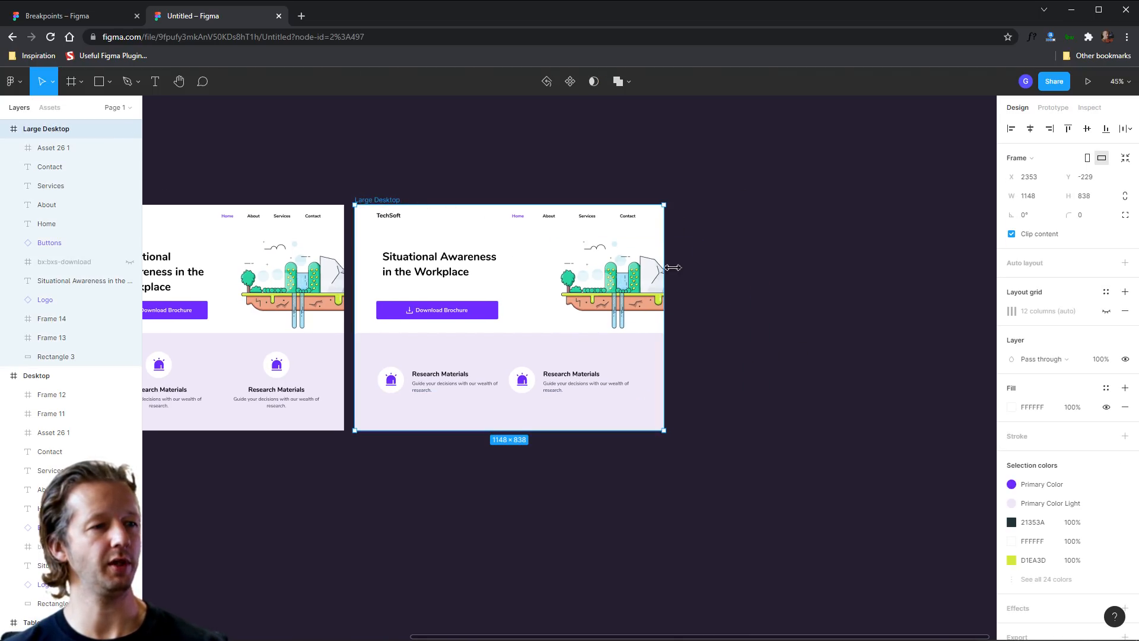
pyautogui.moveTo(673, 268)
pyautogui.mouseDown()
pyautogui.moveTo(749, 271)
pyautogui.moveTo(664, 273)
pyautogui.mouseUp()
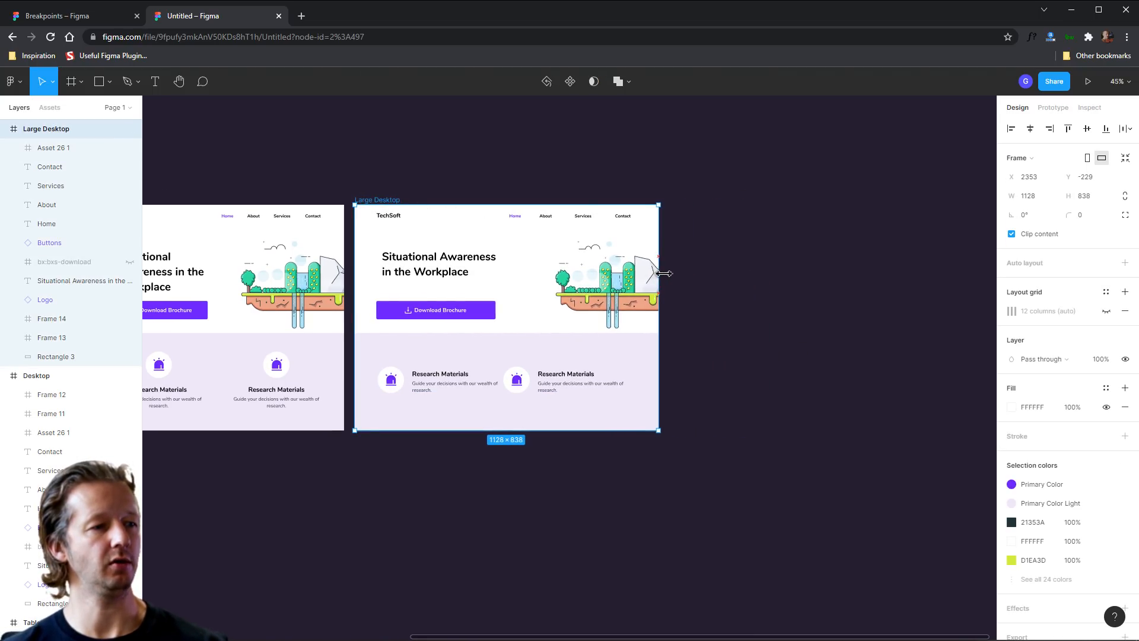
pyautogui.click(362, 574)
# Step: Launch the Breakpoints plugin and start its 15-day free trial for the file
pyautogui.scroll(-3, 350, 580)
pyautogui.moveTo(336, 587); pyautogui.dragTo(599, 412)
pyautogui.scroll(2, 508, 363)
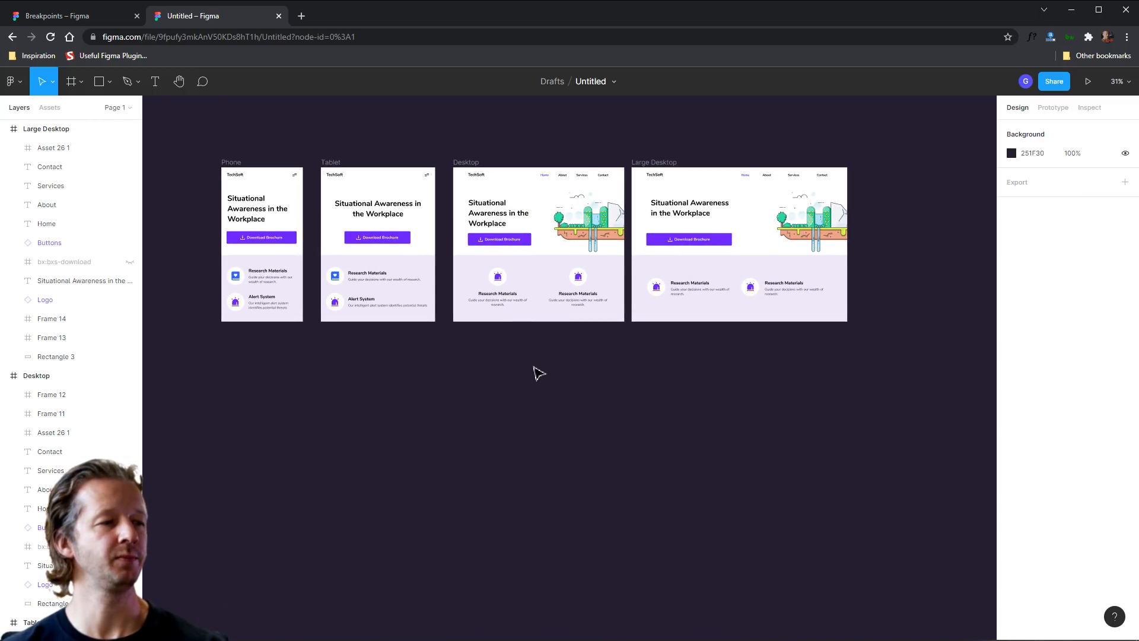
pyautogui.rightClick(820, 349)
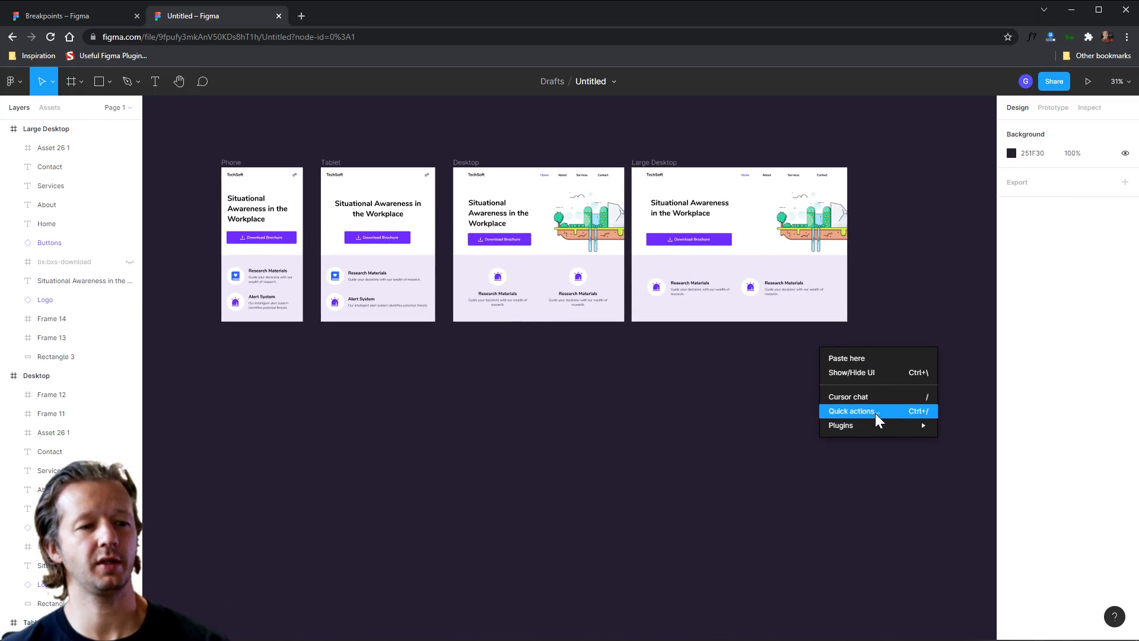
pyautogui.moveTo(897, 430)
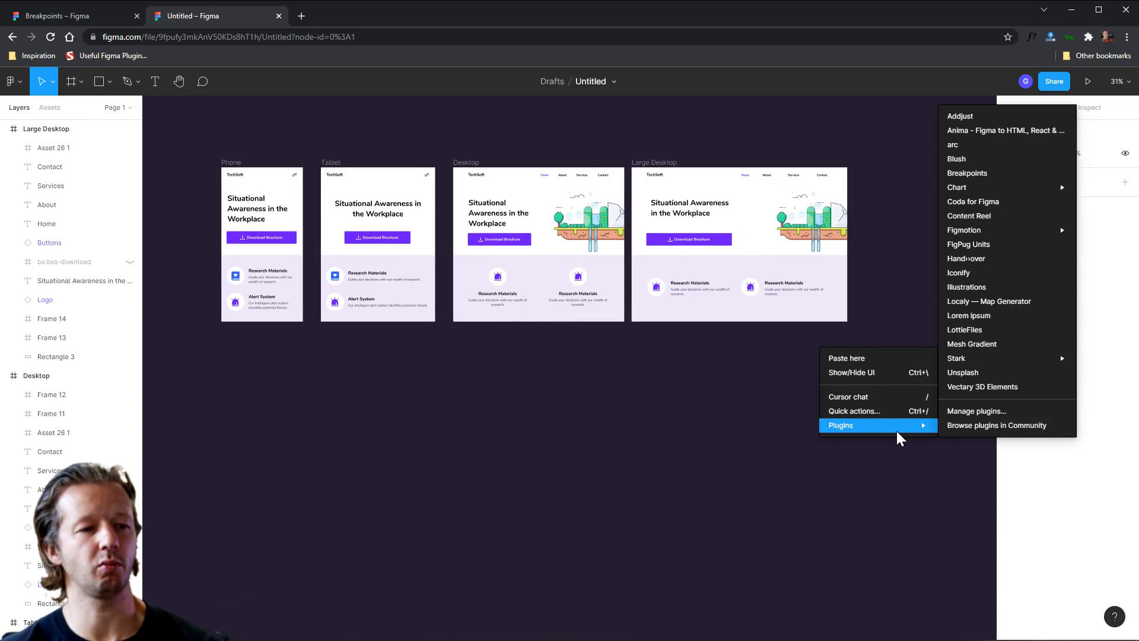
pyautogui.click(978, 173)
pyautogui.moveTo(1006, 243); pyautogui.dragTo(889, 249)
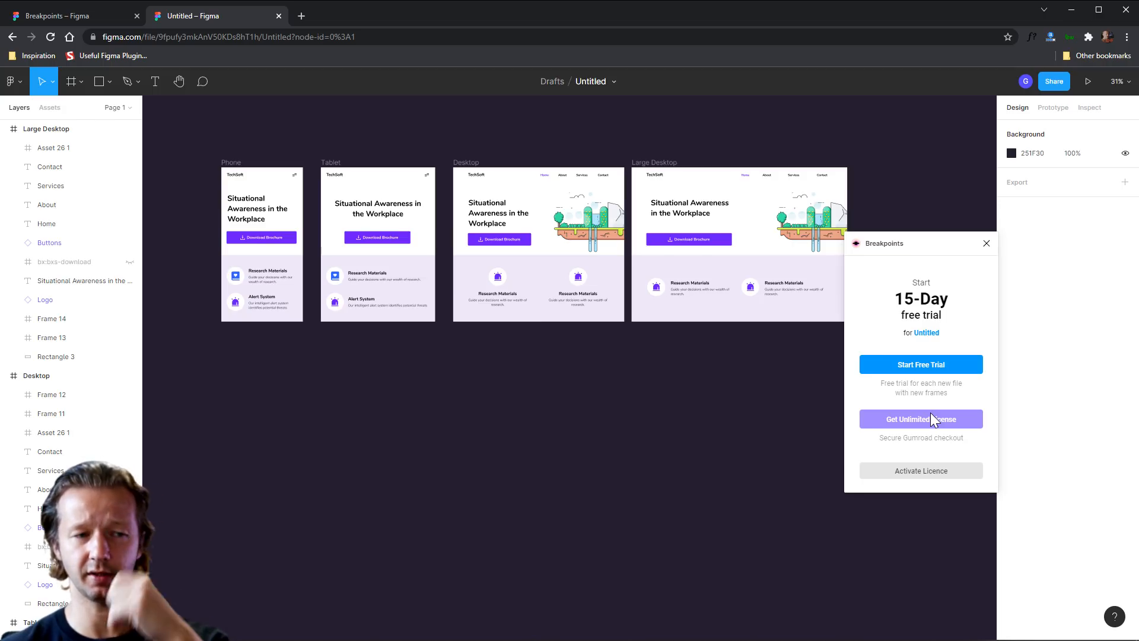
pyautogui.click(913, 365)
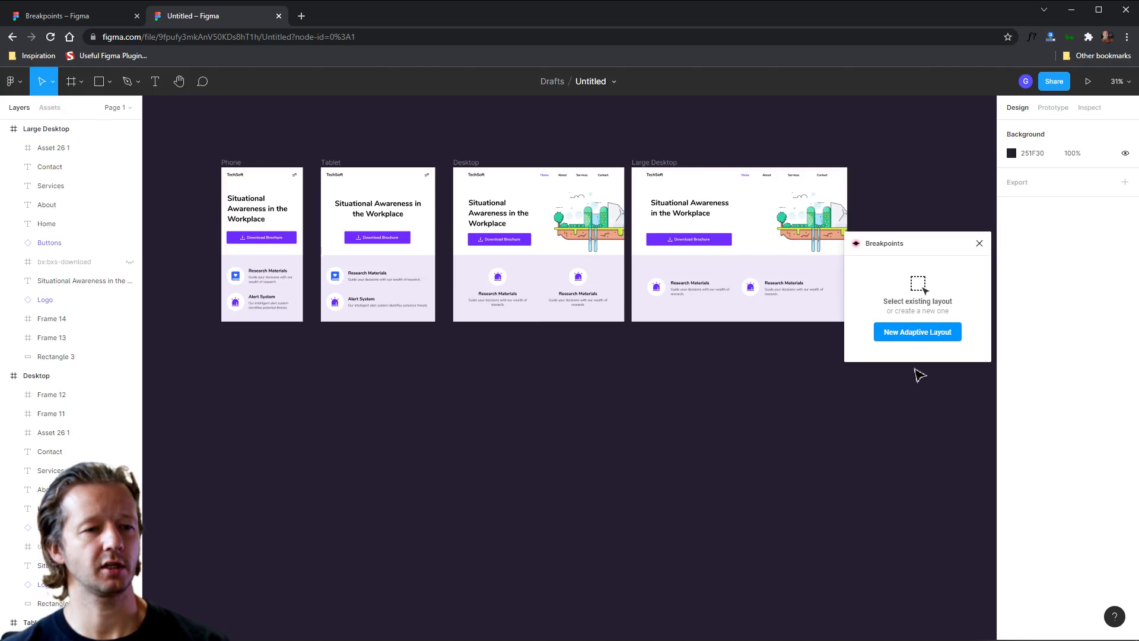
# Step: Create a new adaptive layout, place it below the Phone frame at X 123, Y 1116, and put the Breakpoints window beside it
pyautogui.click(912, 335)
pyautogui.moveTo(555, 335); pyautogui.dragTo(295, 436)
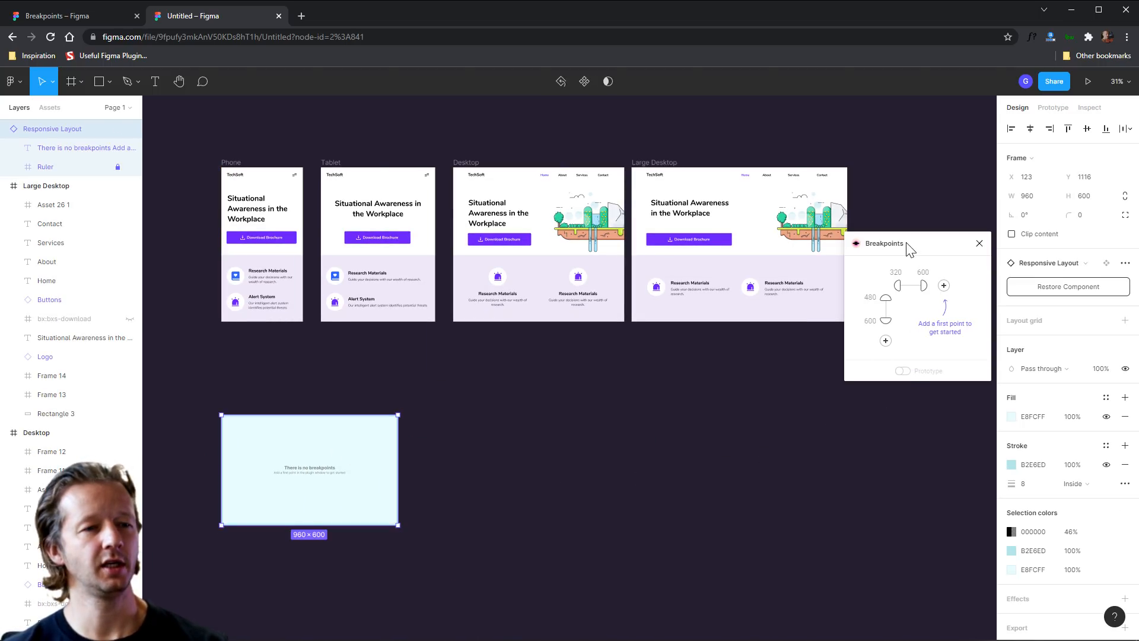
pyautogui.moveTo(907, 245); pyautogui.dragTo(633, 369)
pyautogui.hscroll(-5, 521, 420)
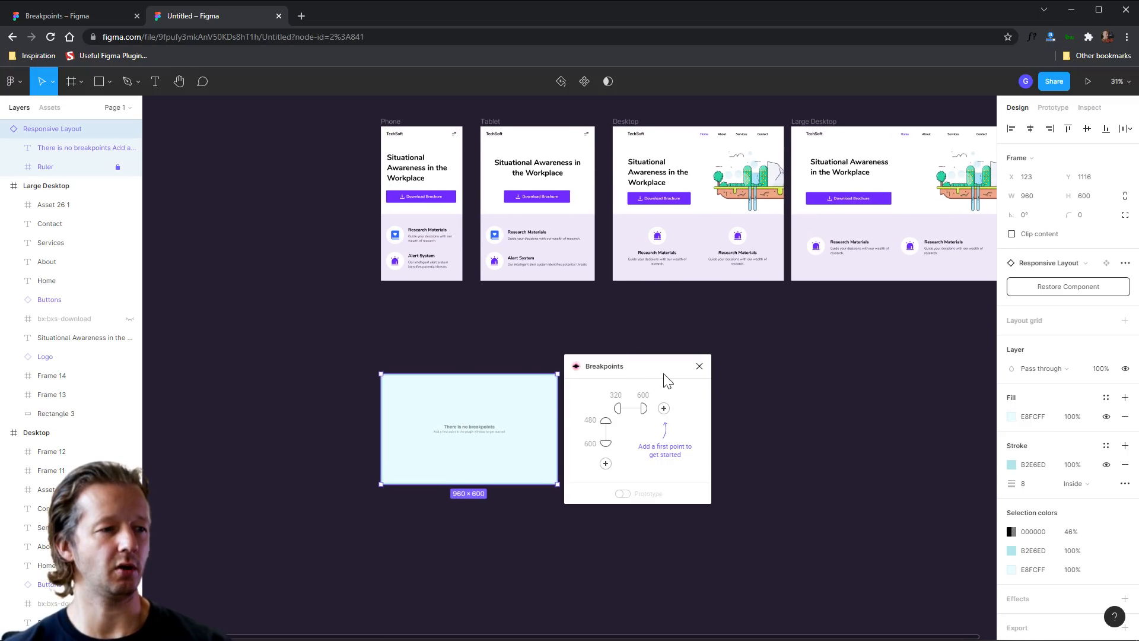
# Step: Check the Phone and Tablet frame widths and add a horizontal breakpoint at 630 to the Responsive Layout
pyautogui.click(333, 122)
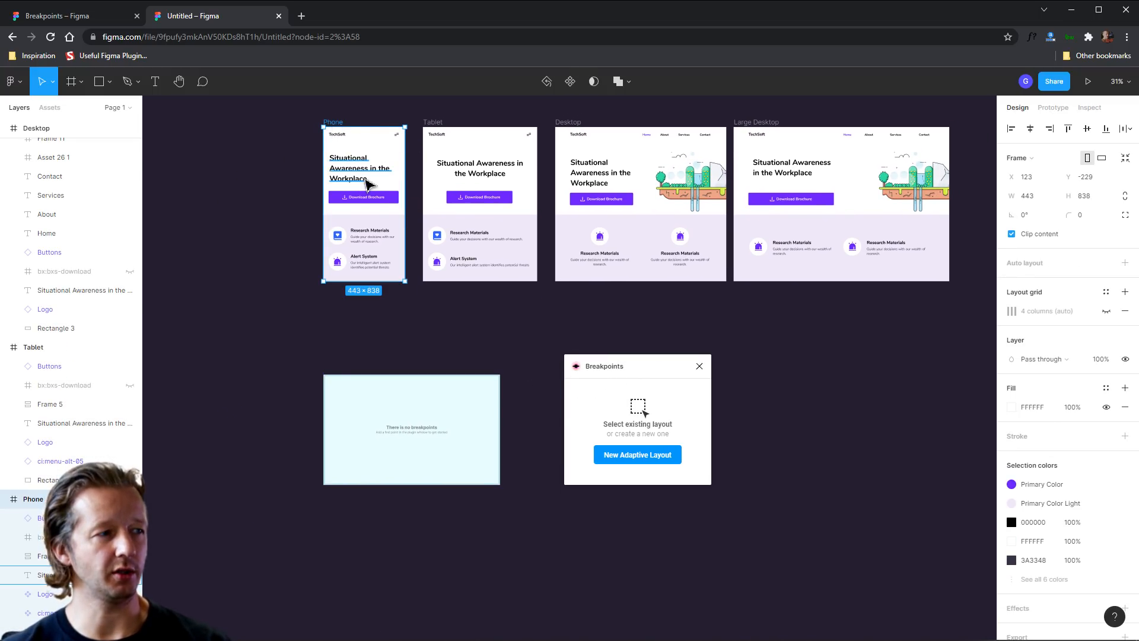
pyautogui.click(439, 128)
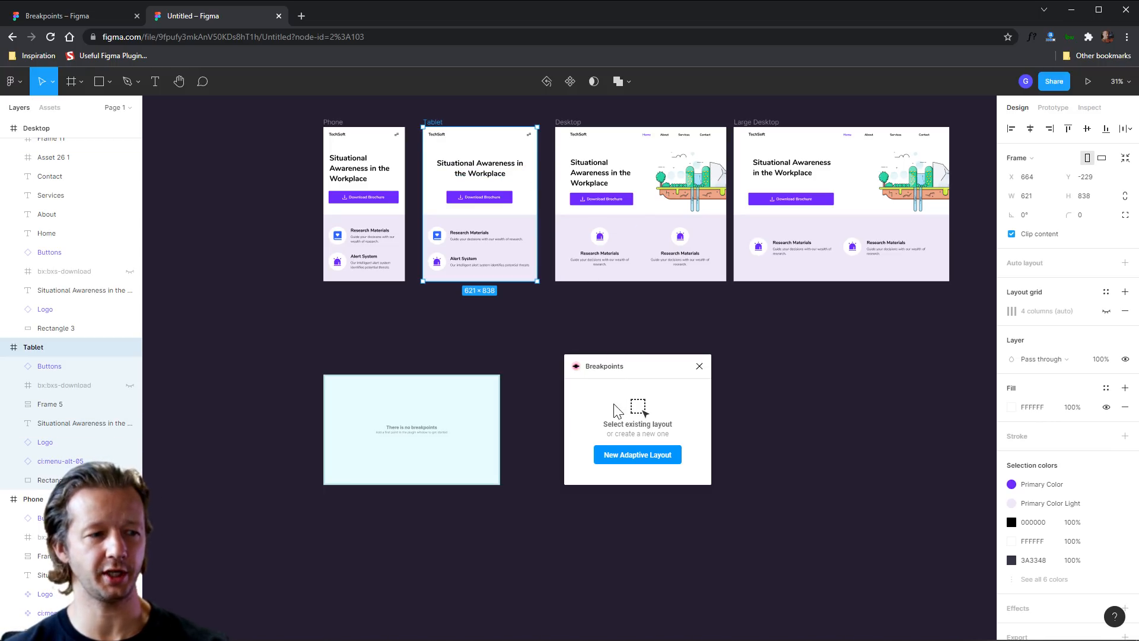
pyautogui.click(439, 435)
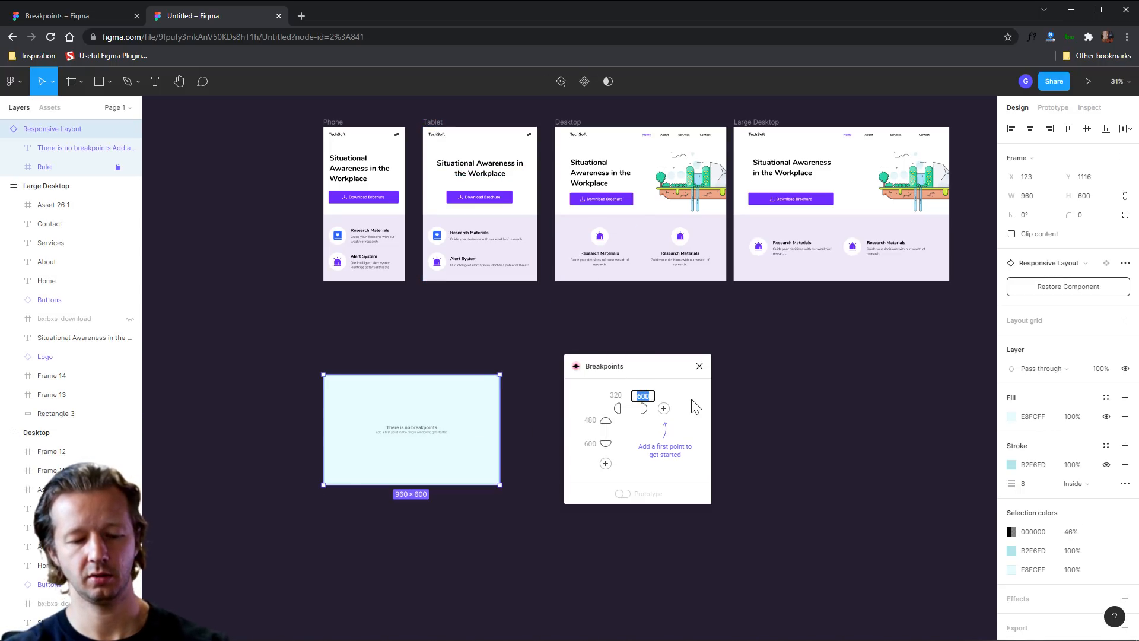
pyautogui.press('Return')
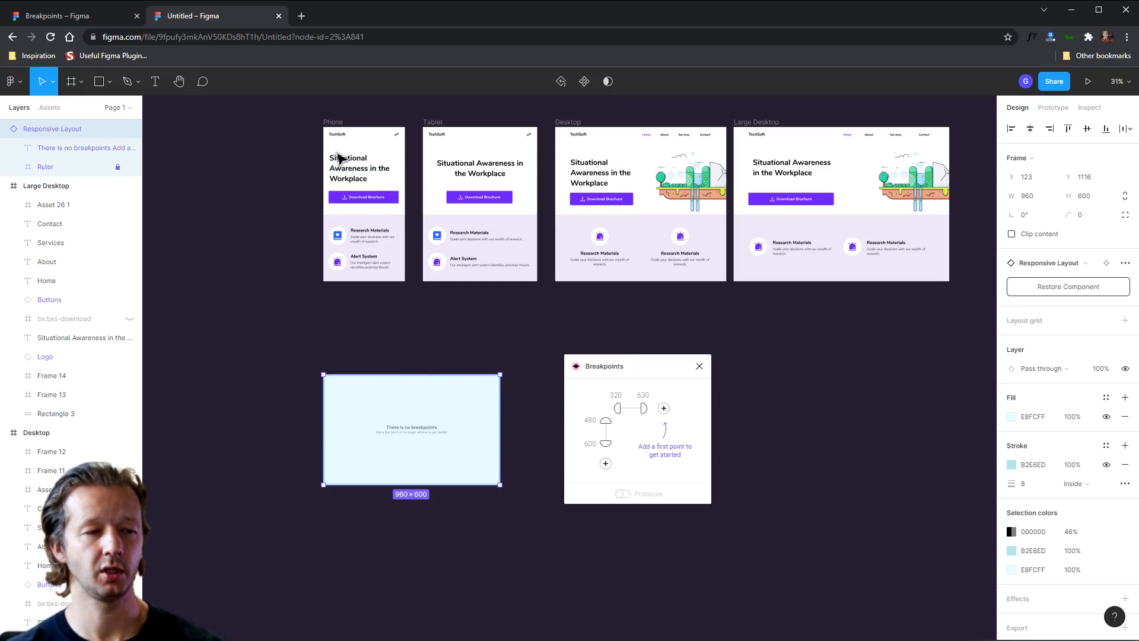
pyautogui.click(663, 408)
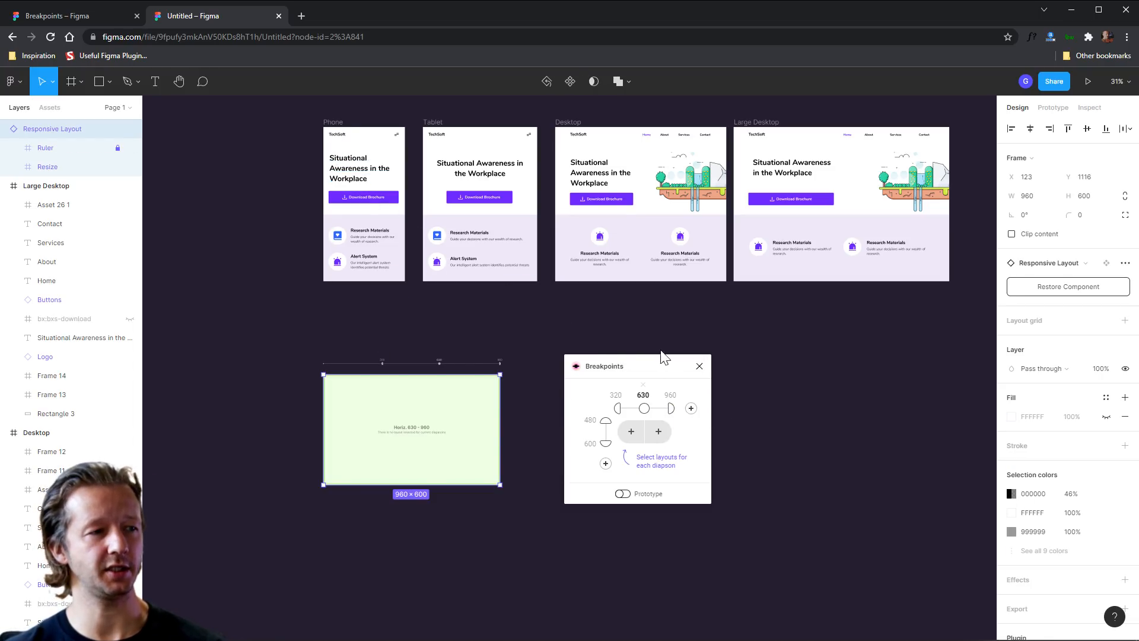
# Step: Move the Large Desktop frame away from the Desktop frame to X 2730 and narrow it to about 1152 px
pyautogui.click(569, 122)
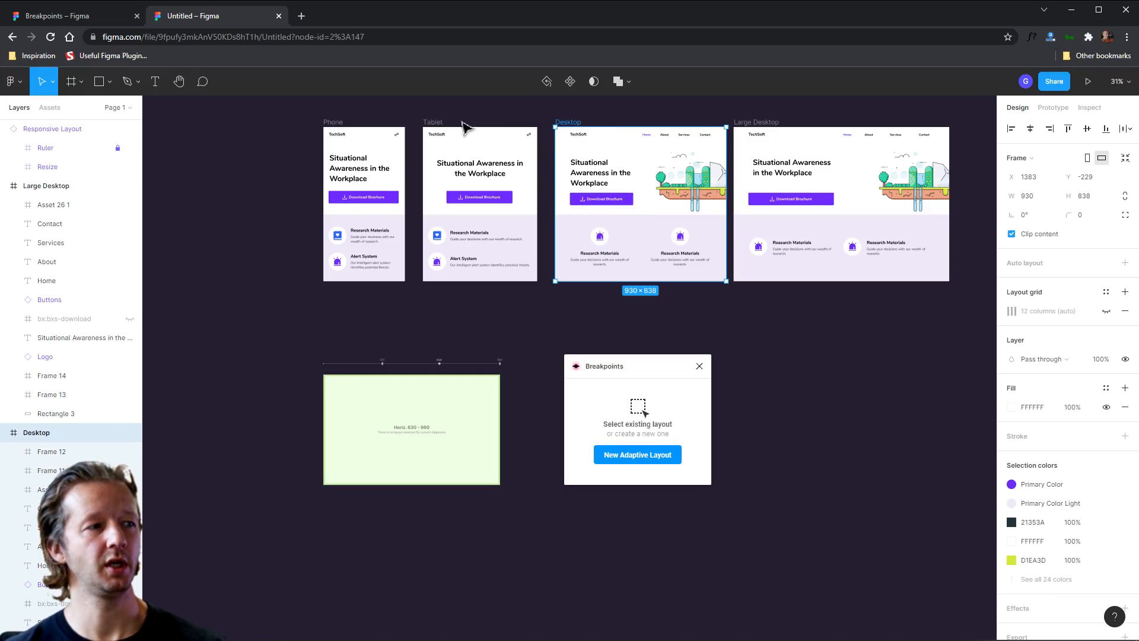
pyautogui.click(761, 126)
pyautogui.moveTo(778, 168); pyautogui.dragTo(701, 173)
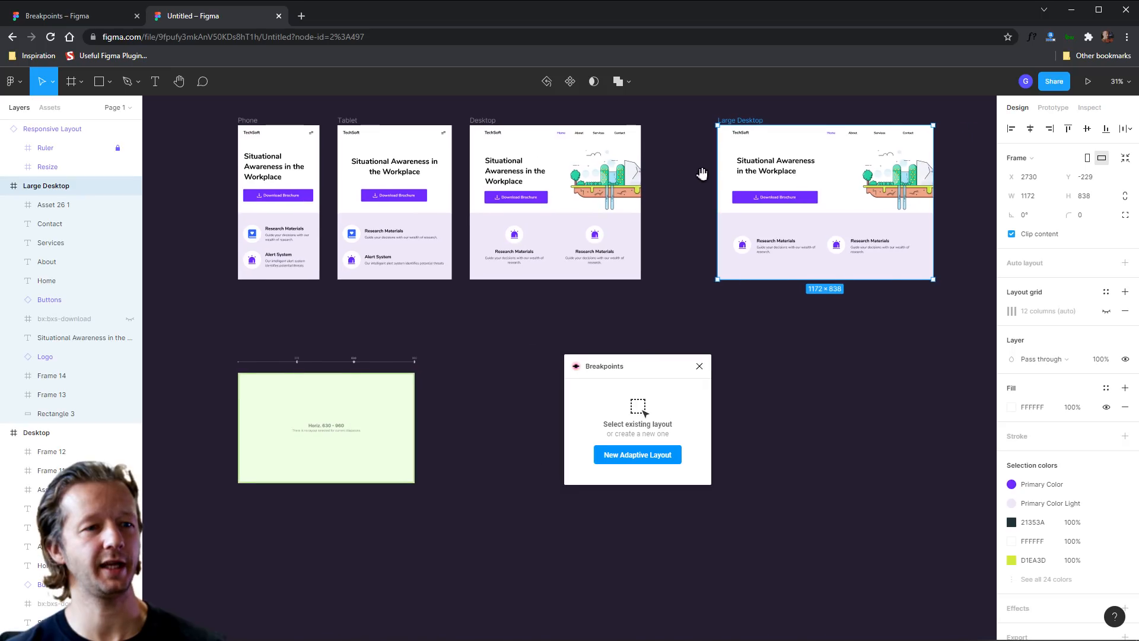
pyautogui.scroll(3, 987, 186)
pyautogui.moveTo(911, 155); pyautogui.dragTo(912, 153)
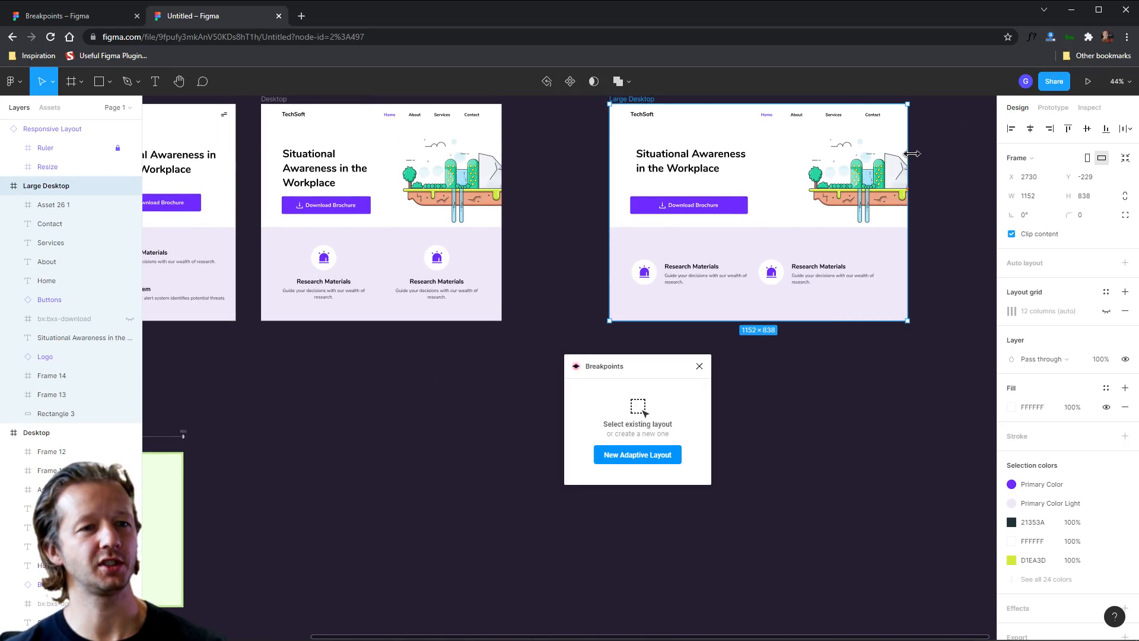
pyautogui.click(775, 432)
# Step: Add a second horizontal breakpoint at 1130 to the Responsive Layout, leaving 1280 as the maximum width
pyautogui.scroll(-1, 443, 378)
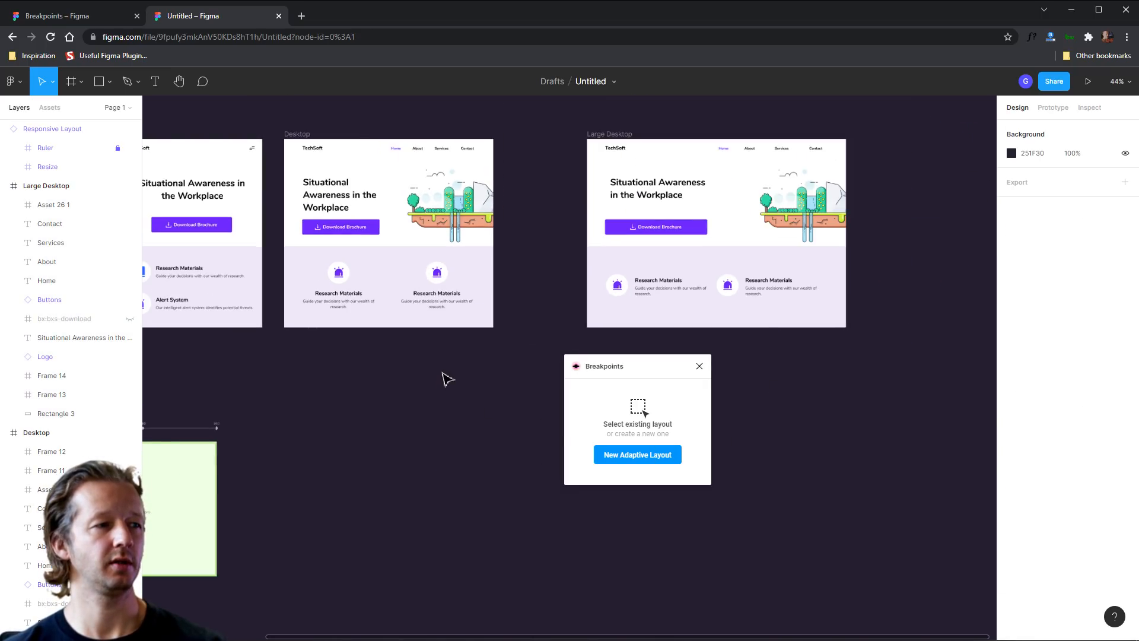
pyautogui.moveTo(403, 408); pyautogui.dragTo(530, 379)
pyautogui.click(254, 474)
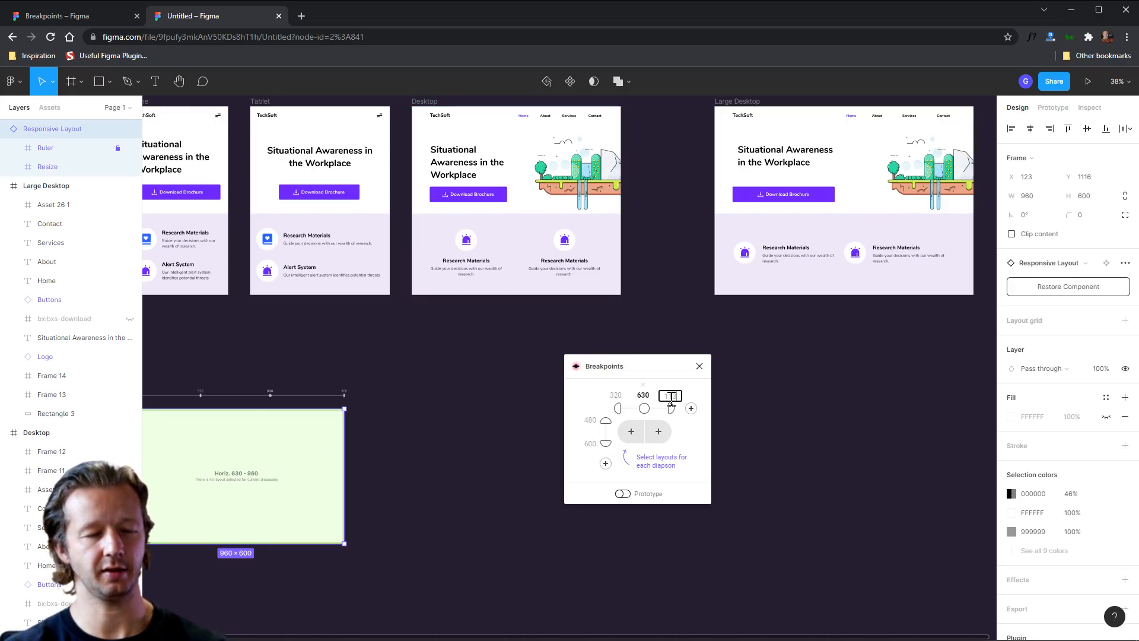
pyautogui.press('Return')
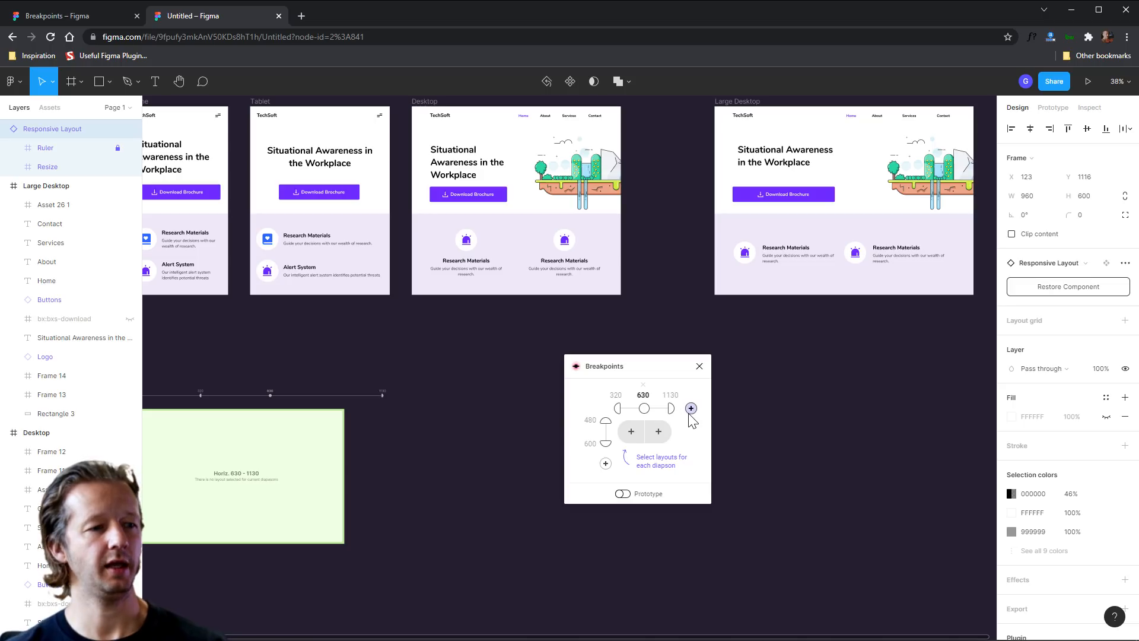
pyautogui.click(691, 409)
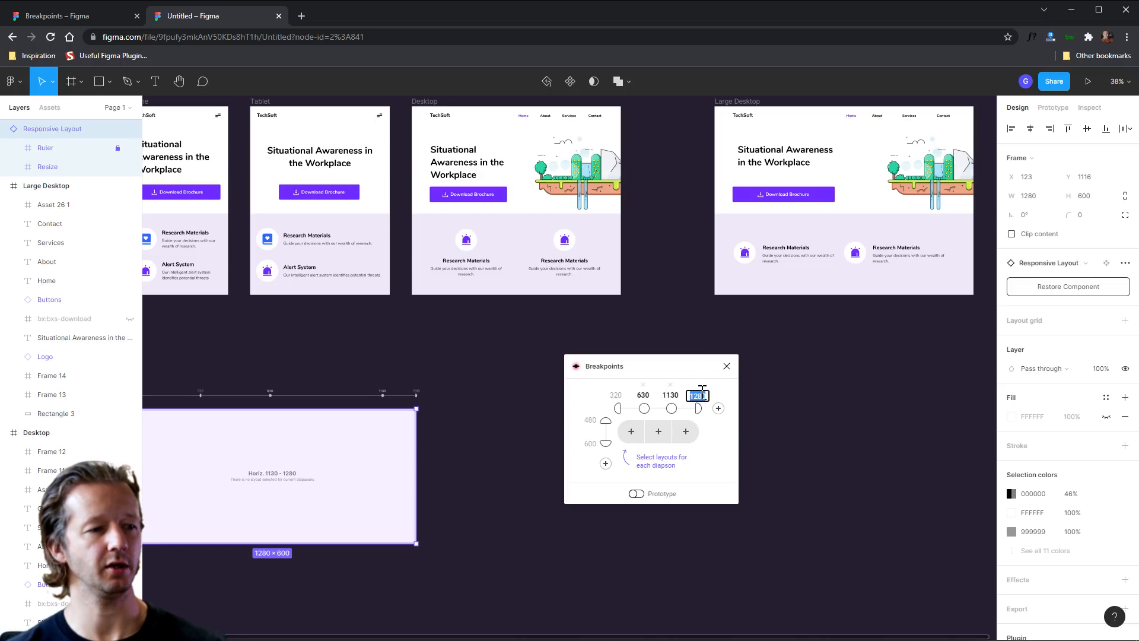
# Step: Move the Breakpoints window below the frames and bring the Large Desktop frame closer to the Desktop frame
pyautogui.click(880, 330)
pyautogui.moveTo(761, 399); pyautogui.dragTo(843, 377)
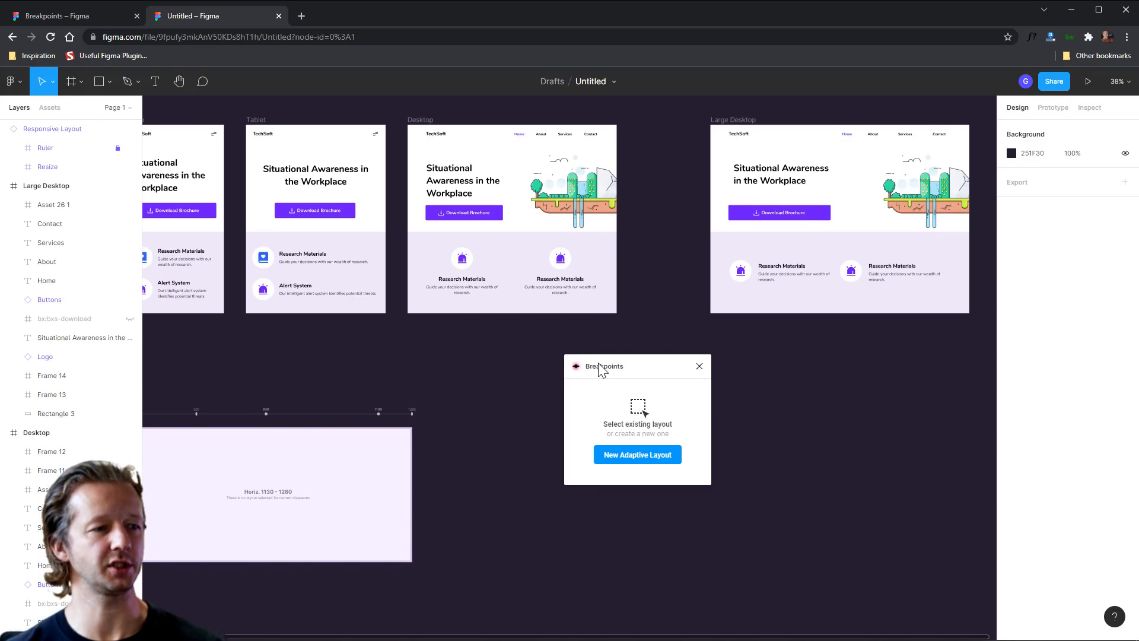
pyautogui.moveTo(604, 375); pyautogui.dragTo(573, 427)
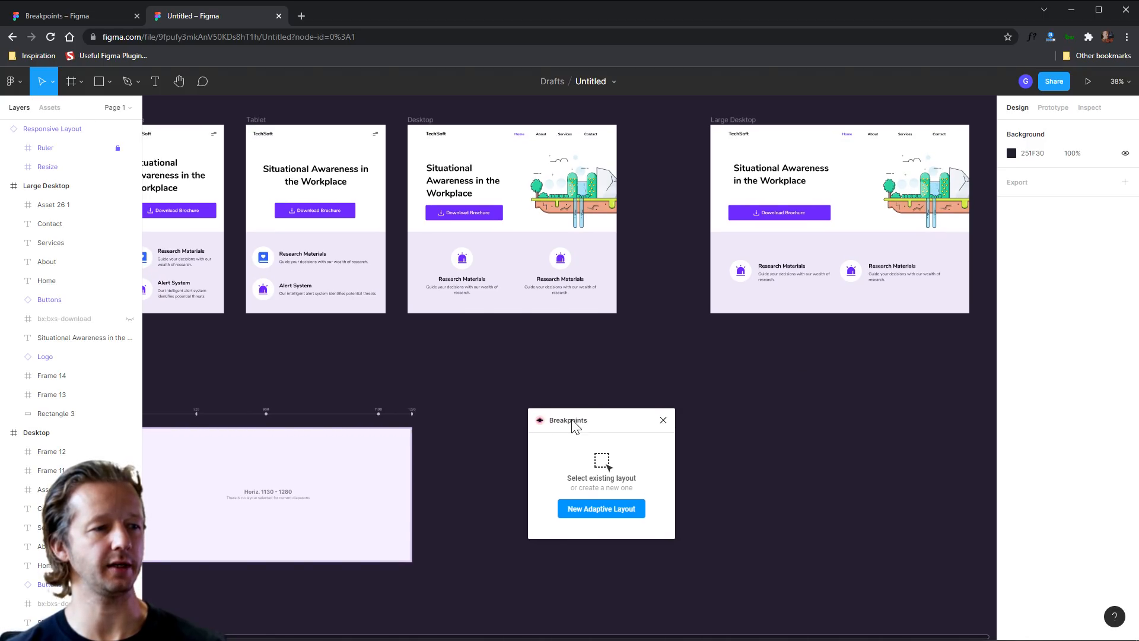
pyautogui.click(720, 123)
pyautogui.click(740, 455)
pyautogui.moveTo(740, 455); pyautogui.dragTo(826, 439)
# Step: Try to assign a layout to the Responsive Layout's 320 to 630 range
pyautogui.click(422, 473)
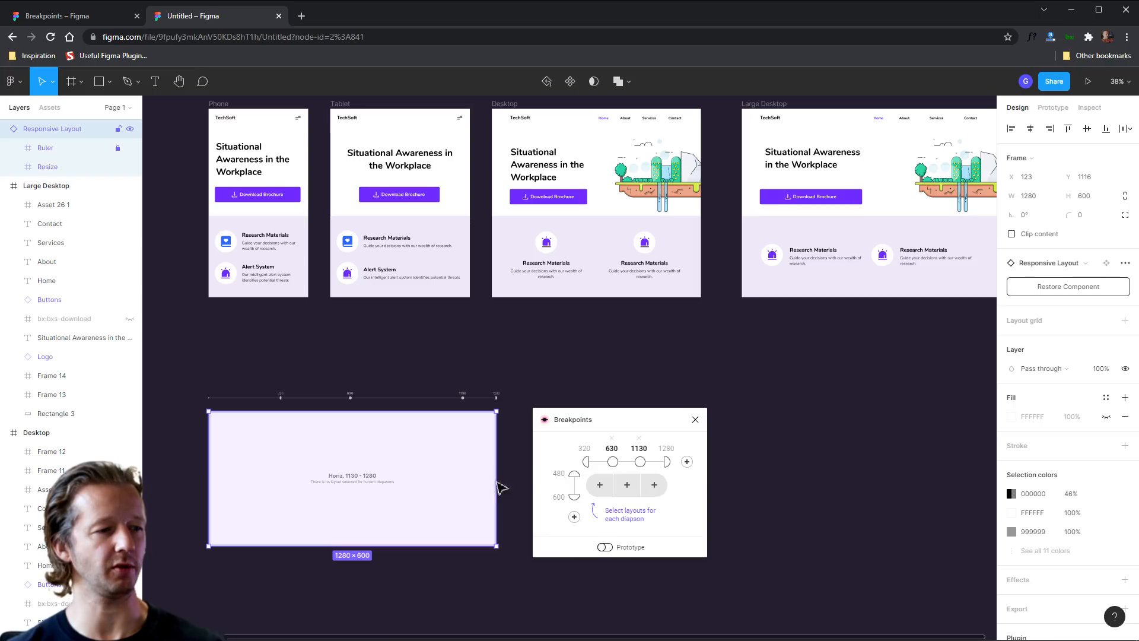
pyautogui.click(599, 486)
pyautogui.click(610, 369)
# Step: Convert the Phone frame into a component
pyautogui.scroll(-2, 601, 360)
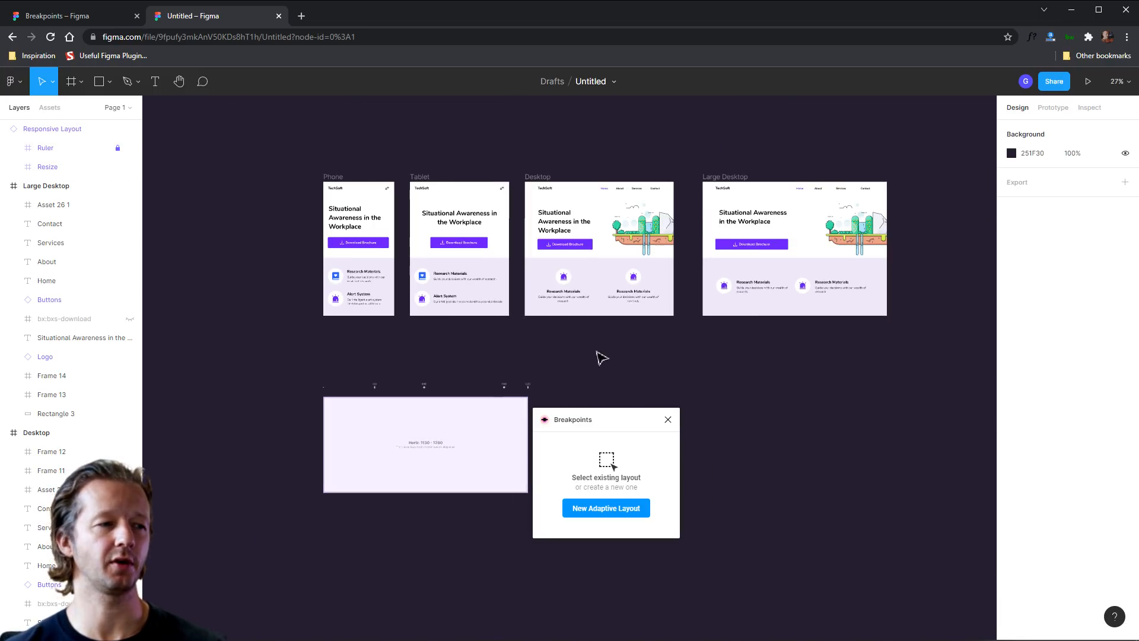
pyautogui.scroll(1, 367, 267)
pyautogui.click(326, 165)
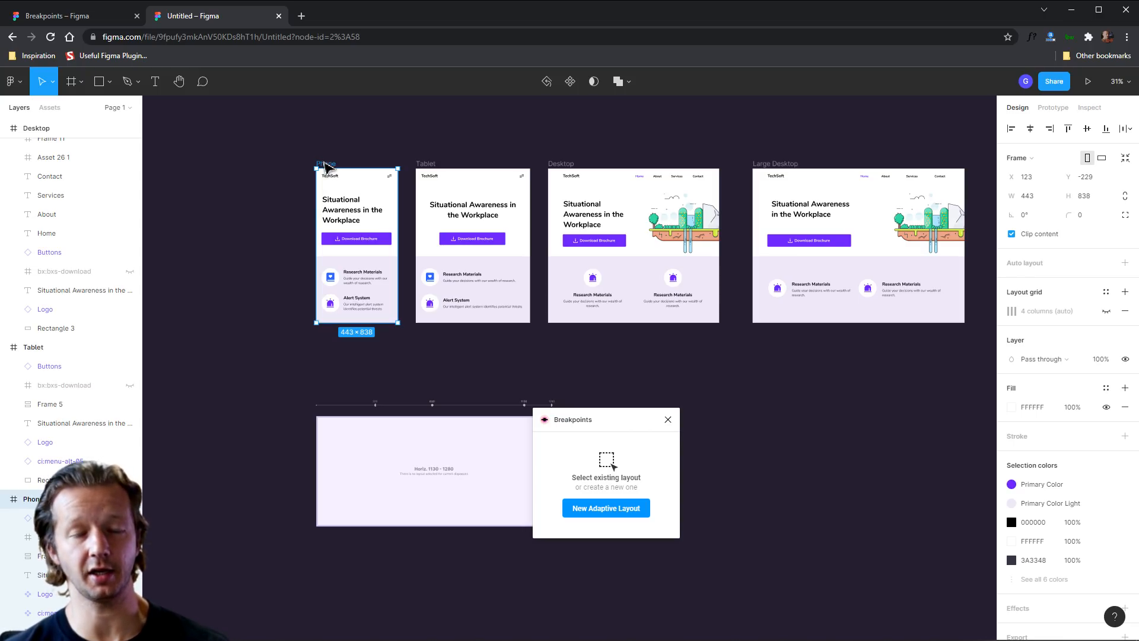
pyautogui.click(569, 82)
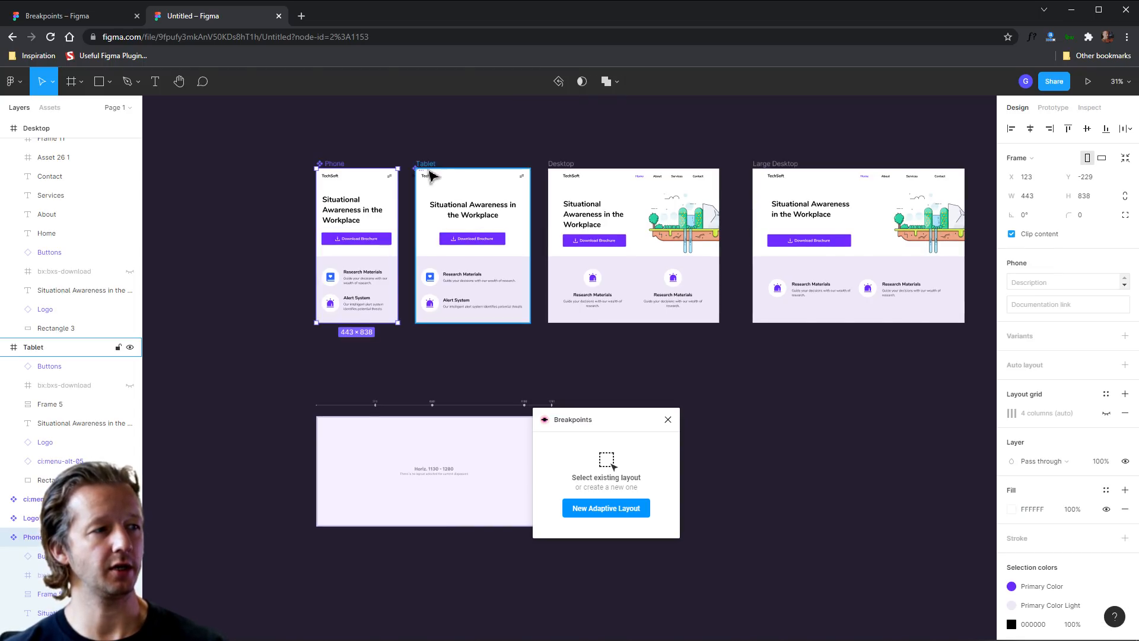
# Step: Convert the Tablet, Desktop and Large Desktop frames into separate components
pyautogui.click(430, 169)
pyautogui.click(570, 82)
pyautogui.click(560, 164)
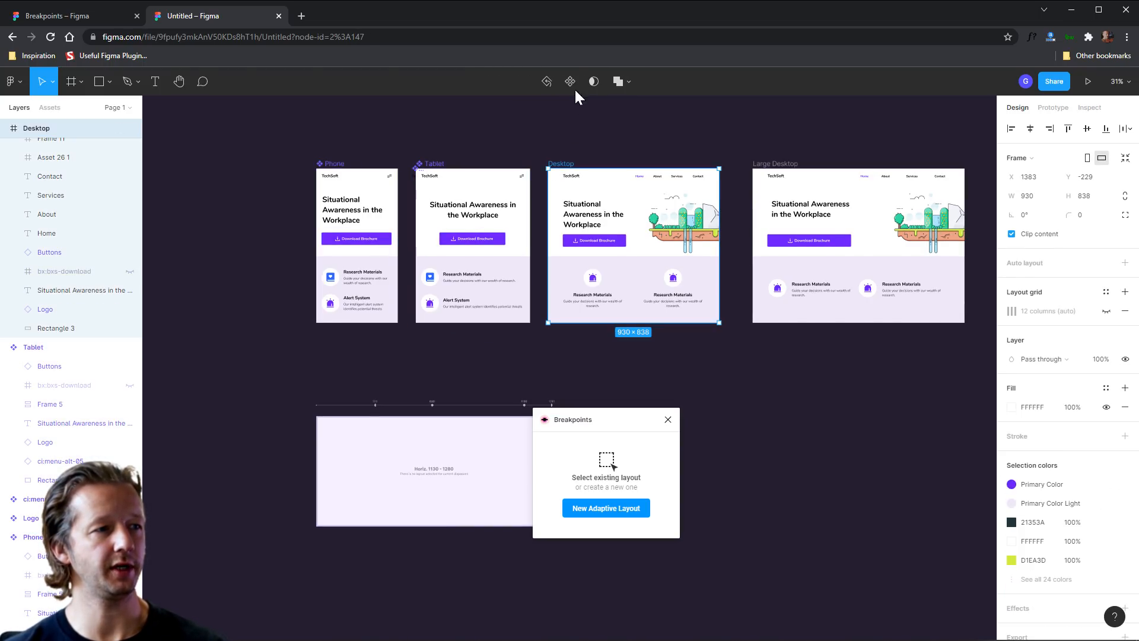
pyautogui.click(570, 82)
pyautogui.click(771, 164)
pyautogui.click(570, 82)
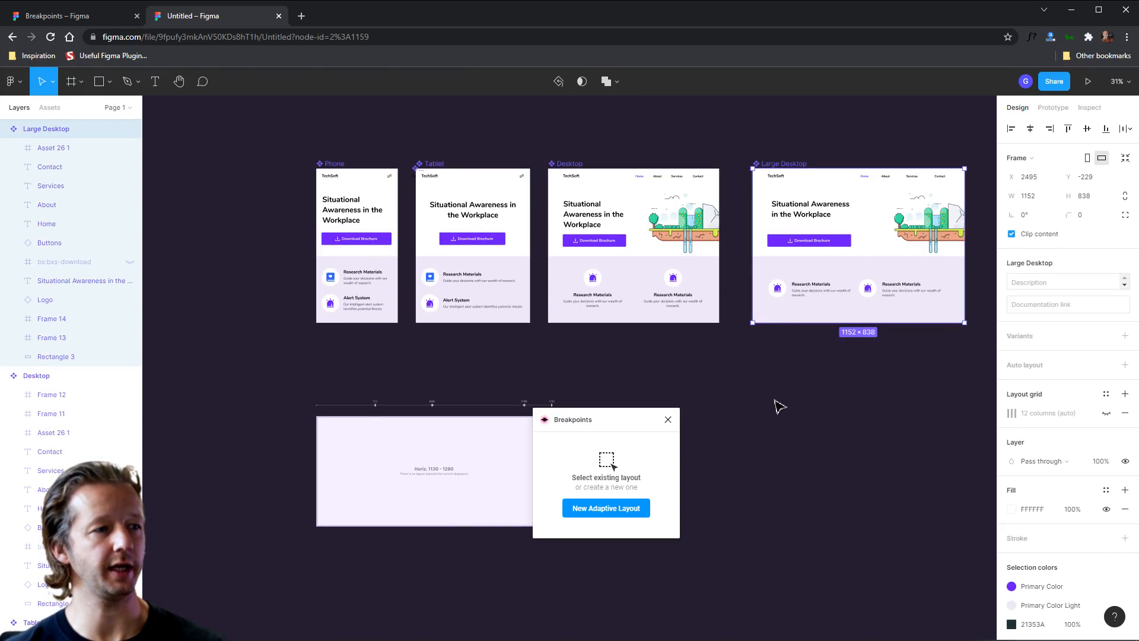
# Step: Assign the Phone, Tablet and Desktop components as master layouts for the 320–629, 630–1129 and 1130–1280 ranges of the Responsive Layout
pyautogui.click(762, 415)
pyautogui.moveTo(659, 427); pyautogui.dragTo(713, 411)
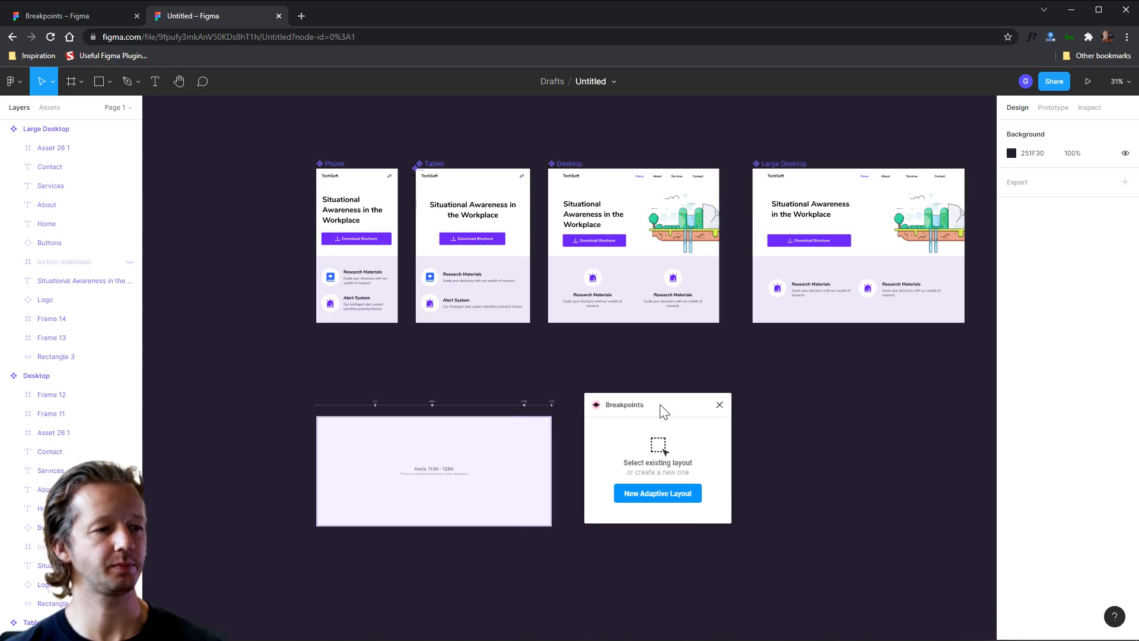
pyautogui.click(329, 167)
pyautogui.click(500, 493)
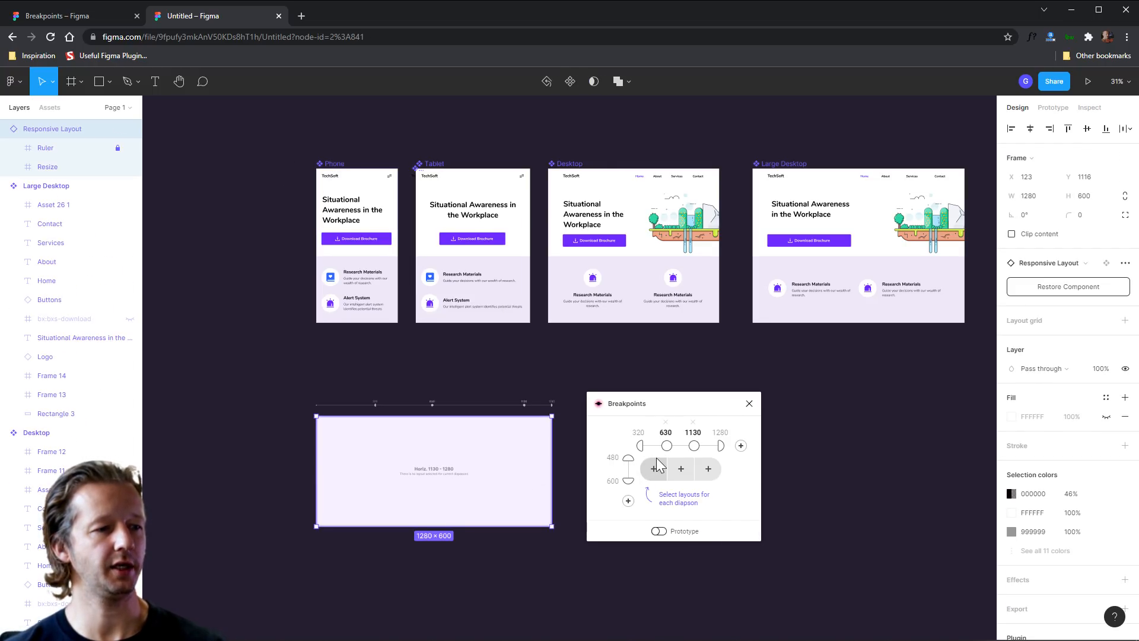
pyautogui.click(656, 470)
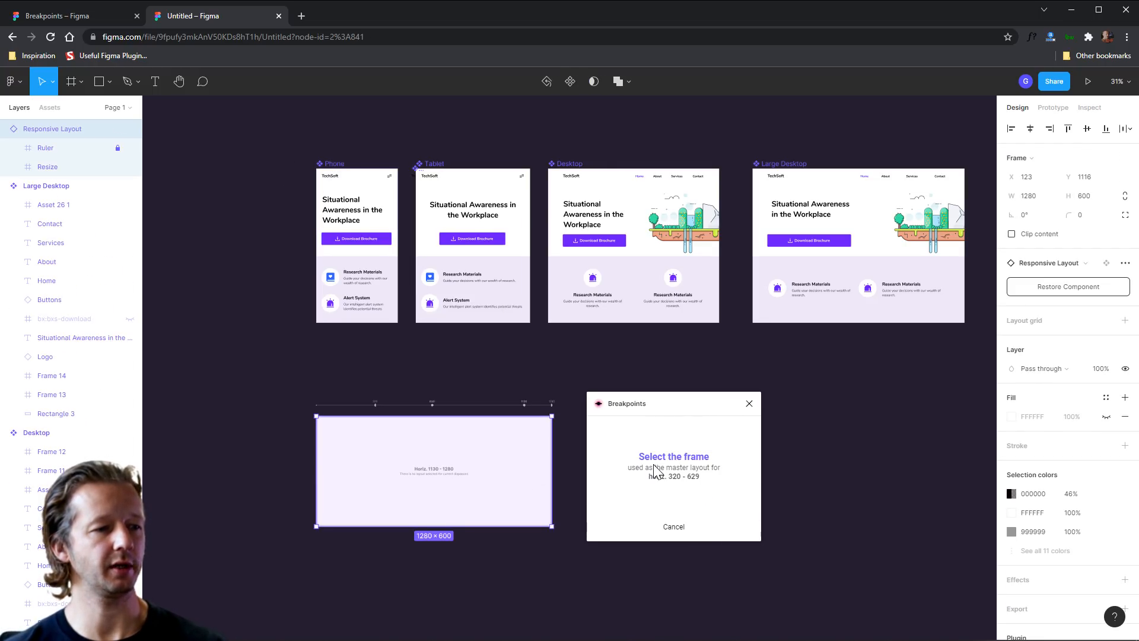
pyautogui.click(335, 169)
pyautogui.click(679, 493)
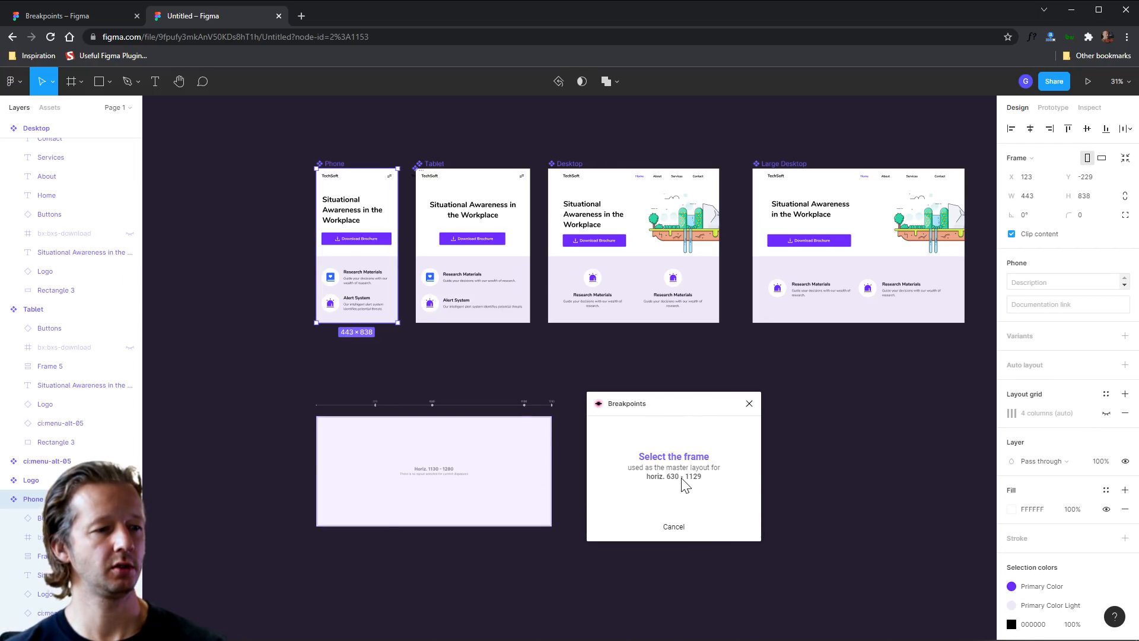
pyautogui.click(423, 176)
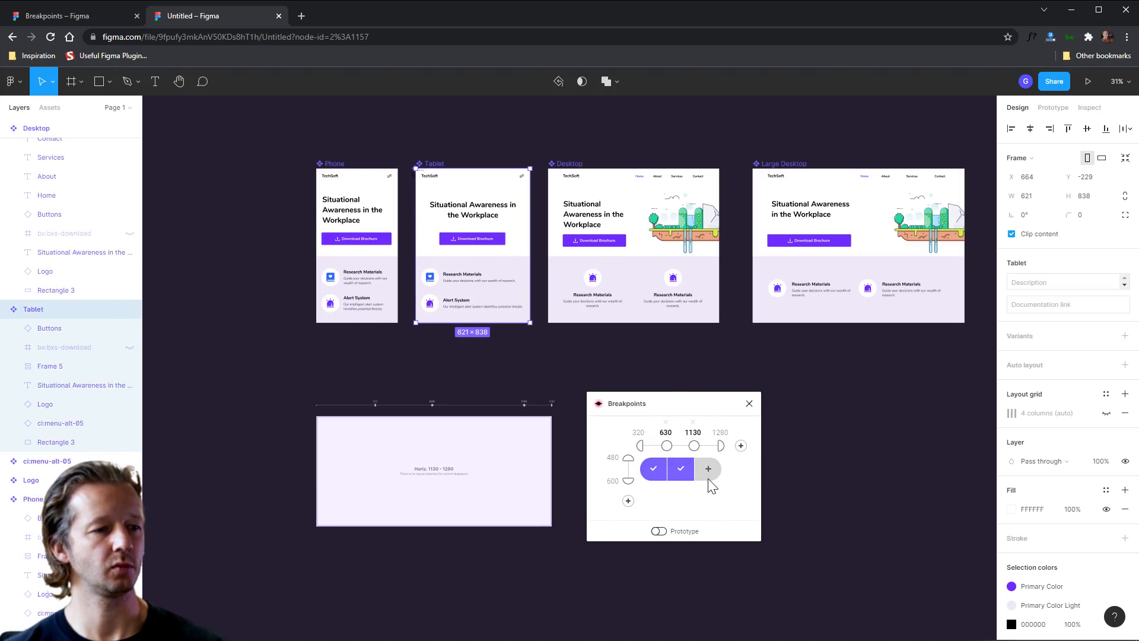
pyautogui.click(708, 469)
pyautogui.click(573, 168)
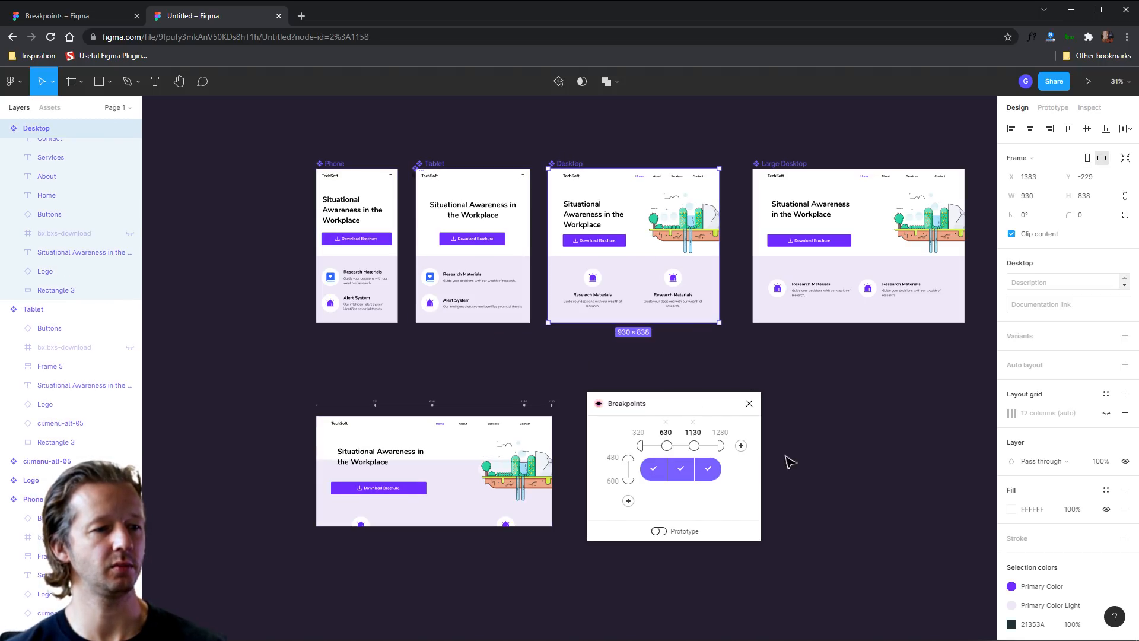
# Step: Add a horizontal range from 1280 to 1600 to the Responsive Layout and assign the Large Desktop component to it
pyautogui.click(741, 445)
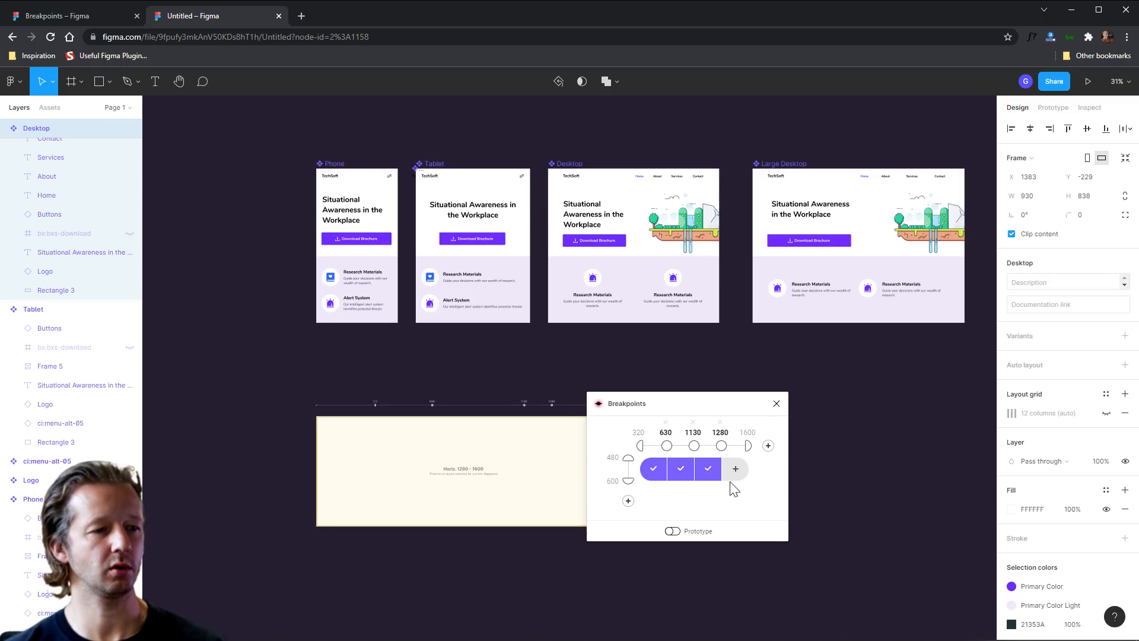
pyautogui.click(735, 474)
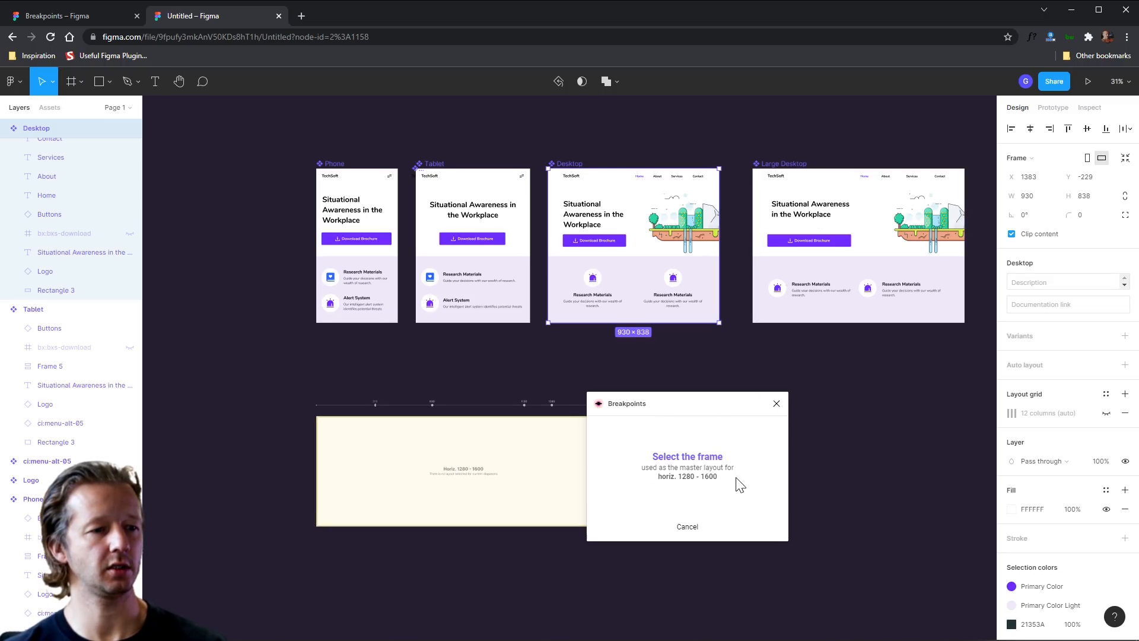
pyautogui.click(774, 166)
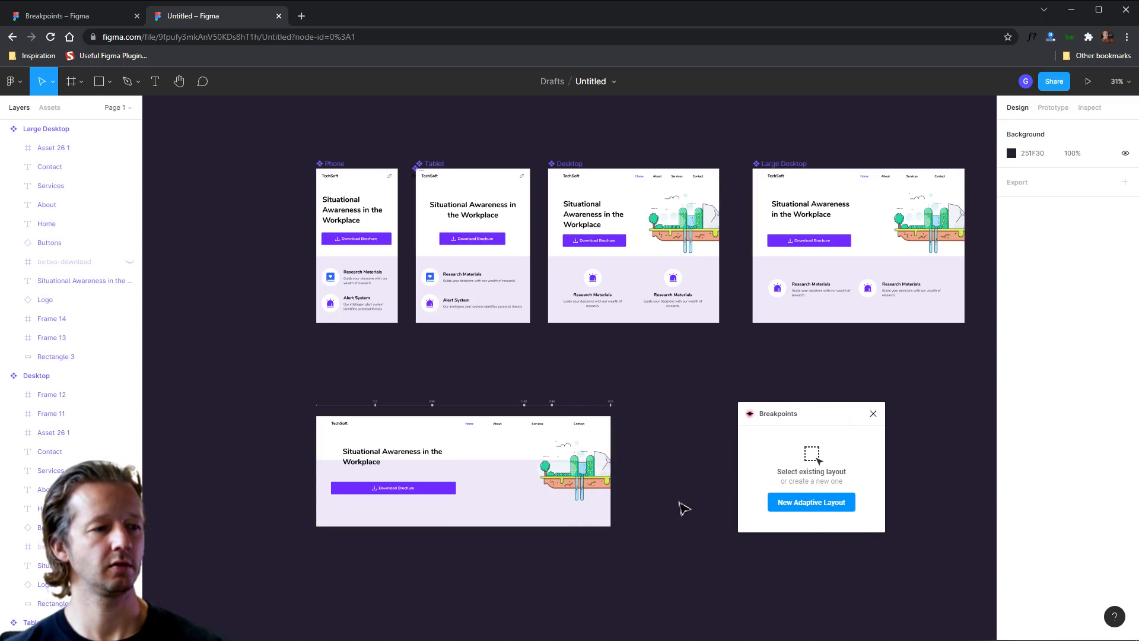
# Step: Stretch the Responsive Layout to about 874 tall, and narrow it to about 917 wide to test the layout switching
pyautogui.click(449, 486)
pyautogui.moveTo(478, 530); pyautogui.dragTo(486, 580)
pyautogui.click(649, 537)
pyautogui.scroll(4, 665, 535)
pyautogui.moveTo(692, 537); pyautogui.dragTo(813, 409)
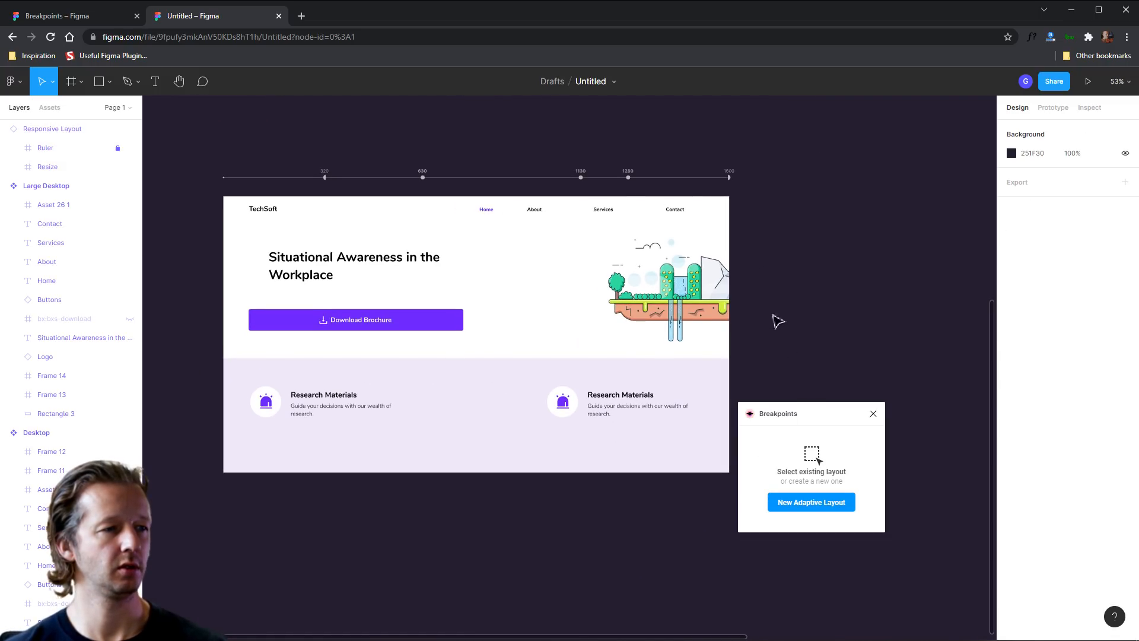
pyautogui.click(721, 236)
pyautogui.moveTo(729, 240); pyautogui.dragTo(518, 293)
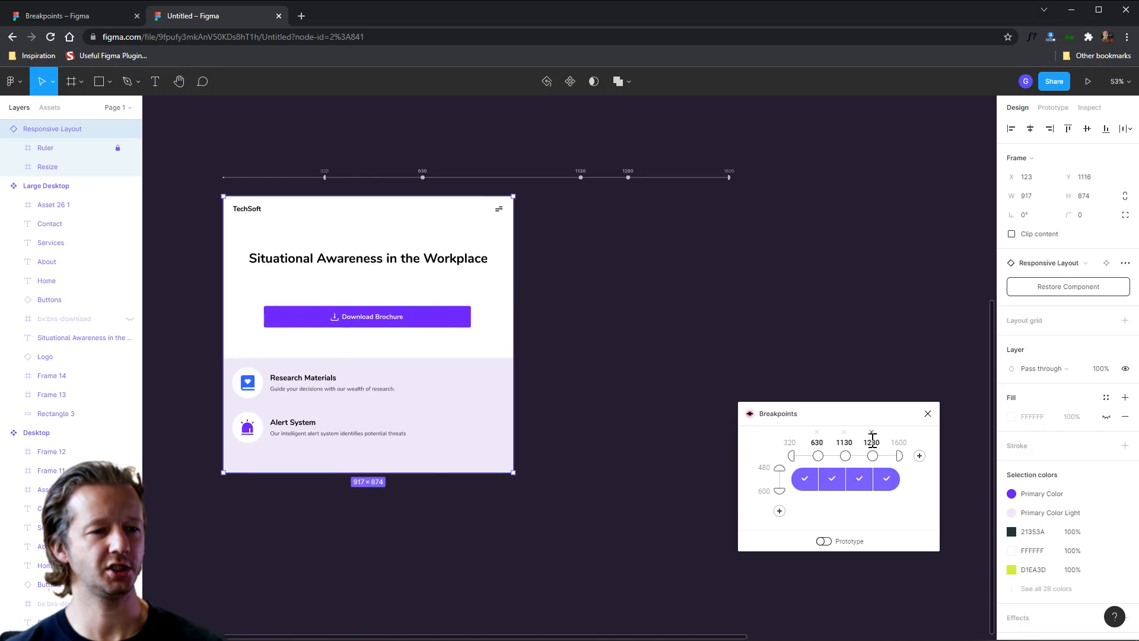
# Step: Set the breakpoint between the Tablet and Desktop layouts to 900, and widen the Responsive Layout to about 1333
pyautogui.click(847, 444)
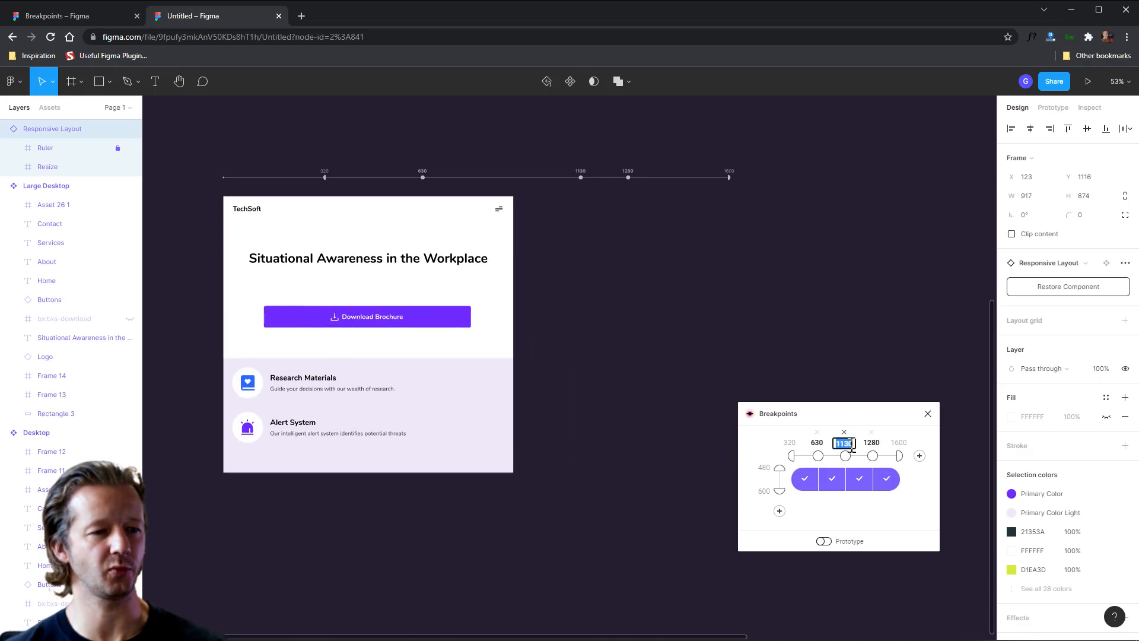
pyautogui.write('9')
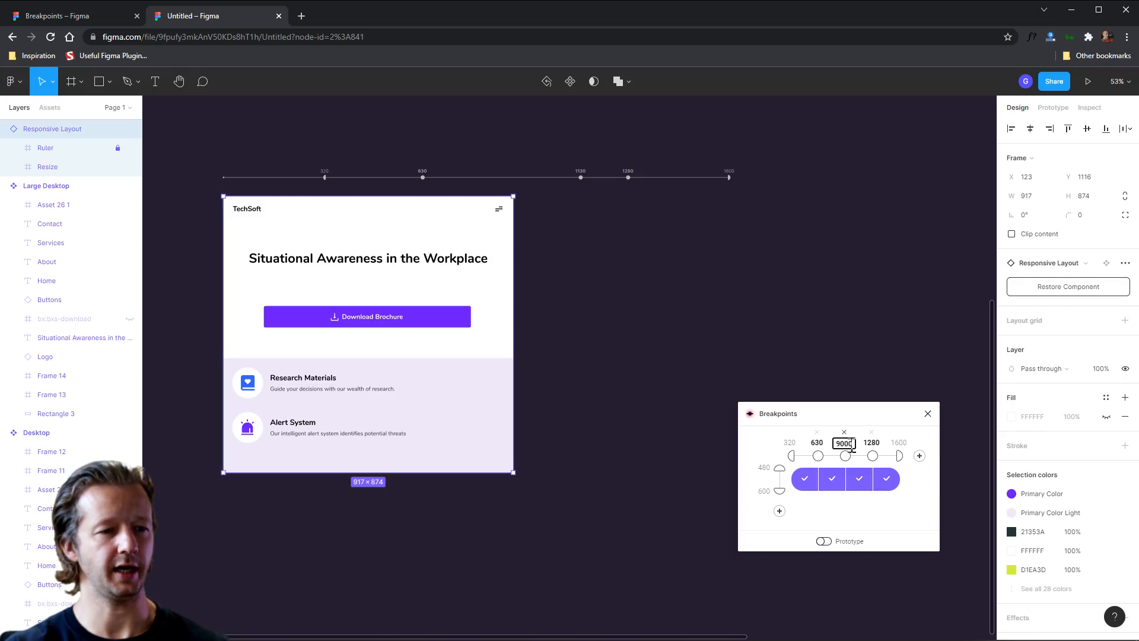
pyautogui.write('00')
pyautogui.press('Return')
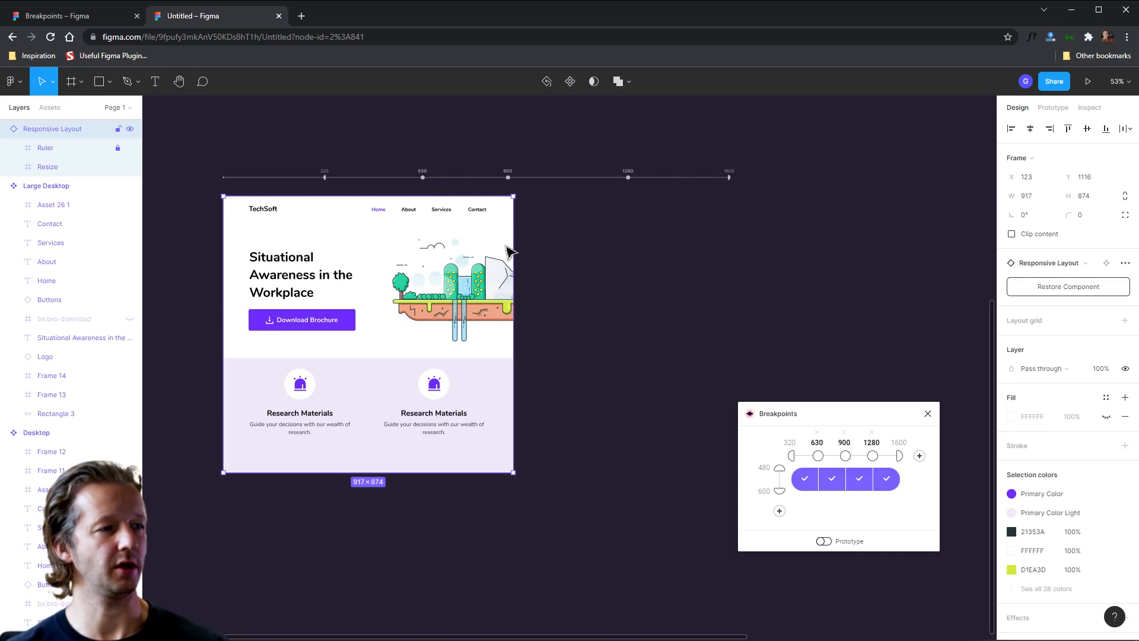
pyautogui.moveTo(514, 246); pyautogui.dragTo(650, 252)
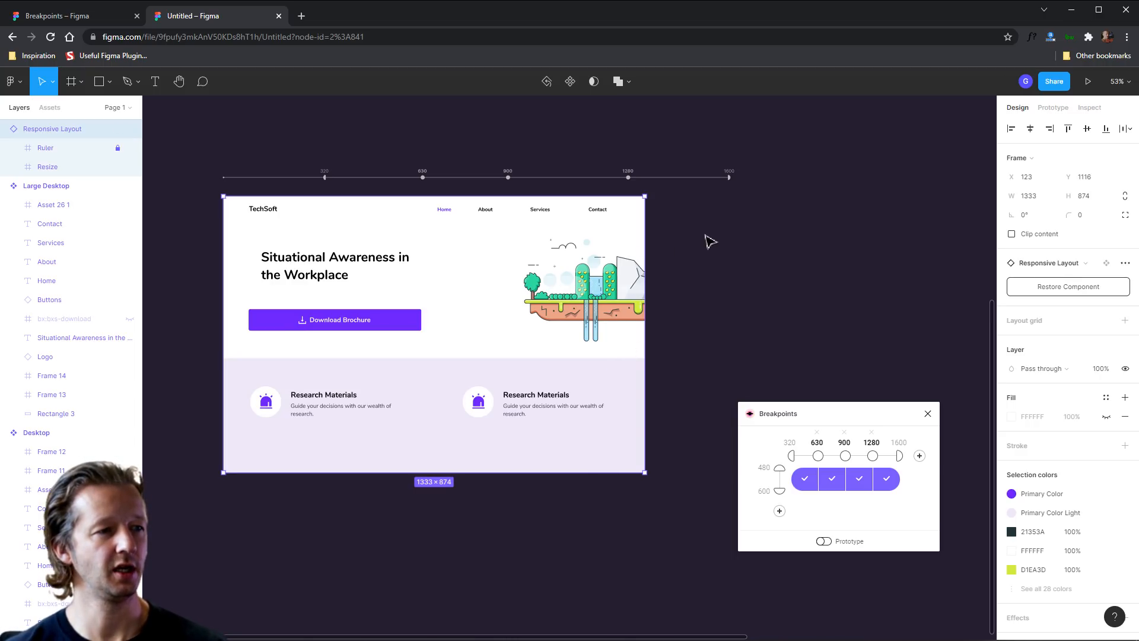
# Step: Set the font size of the "Situational Awareness in the Workplace" heading in the Phone component to 33
pyautogui.scroll(-2, 705, 235)
pyautogui.moveTo(752, 236); pyautogui.dragTo(674, 414)
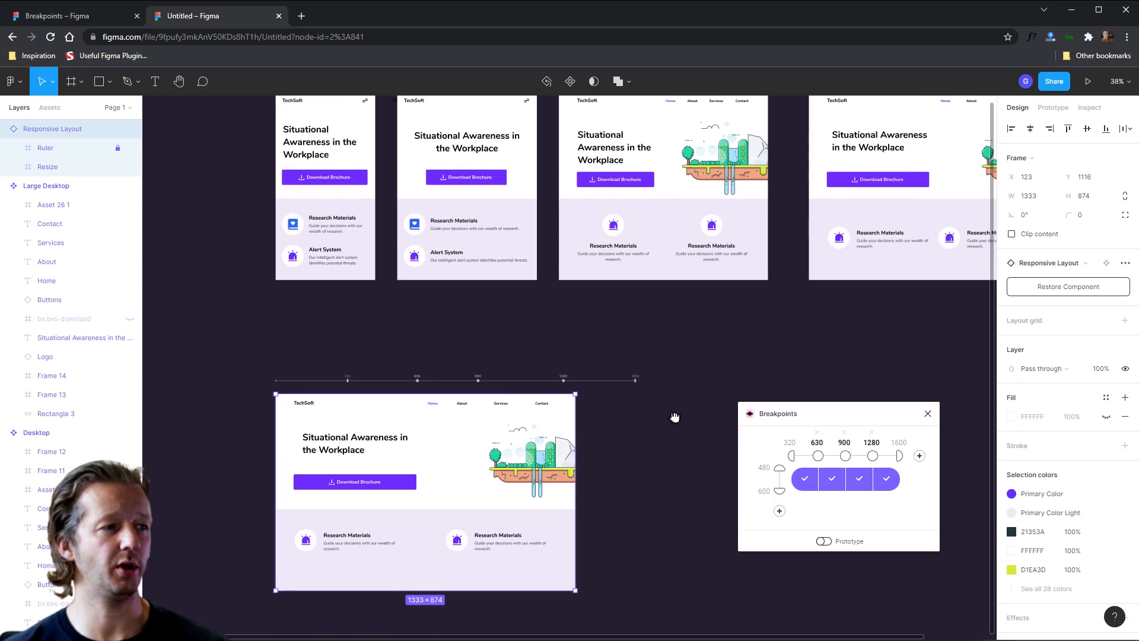
pyautogui.click(311, 144)
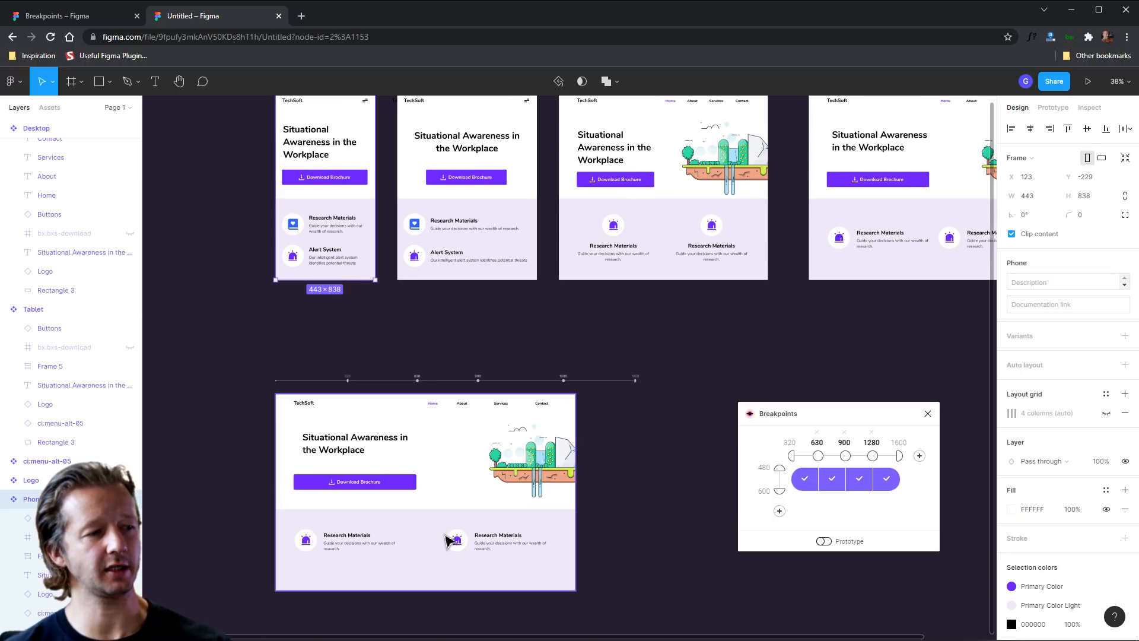
pyautogui.click(515, 467)
pyautogui.click(641, 472)
pyautogui.click(522, 469)
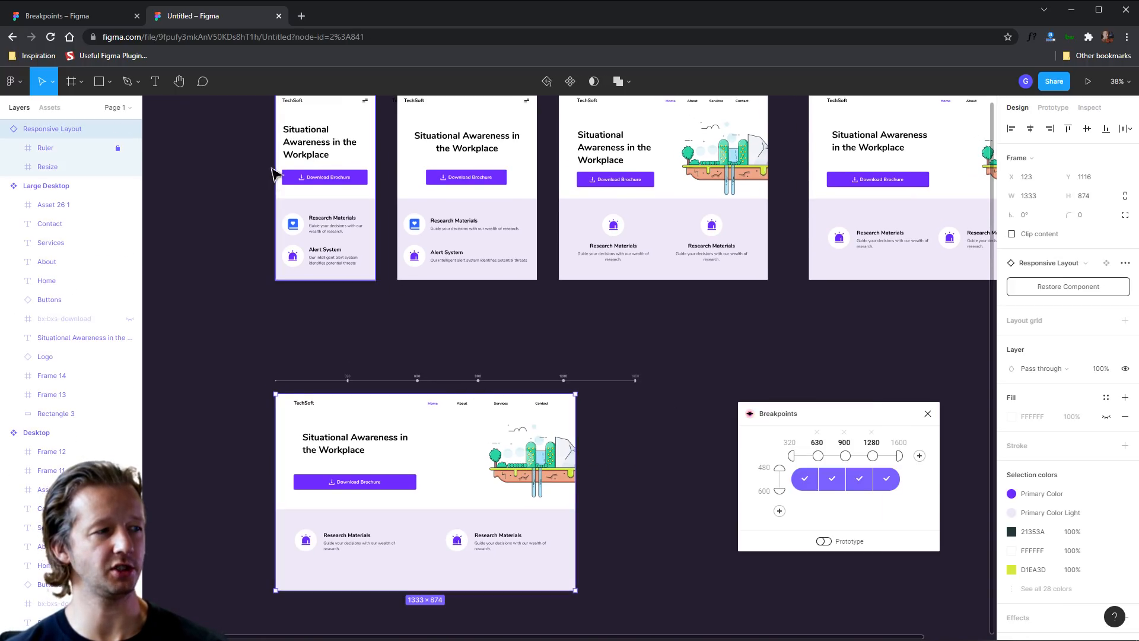
pyautogui.doubleClick(306, 153)
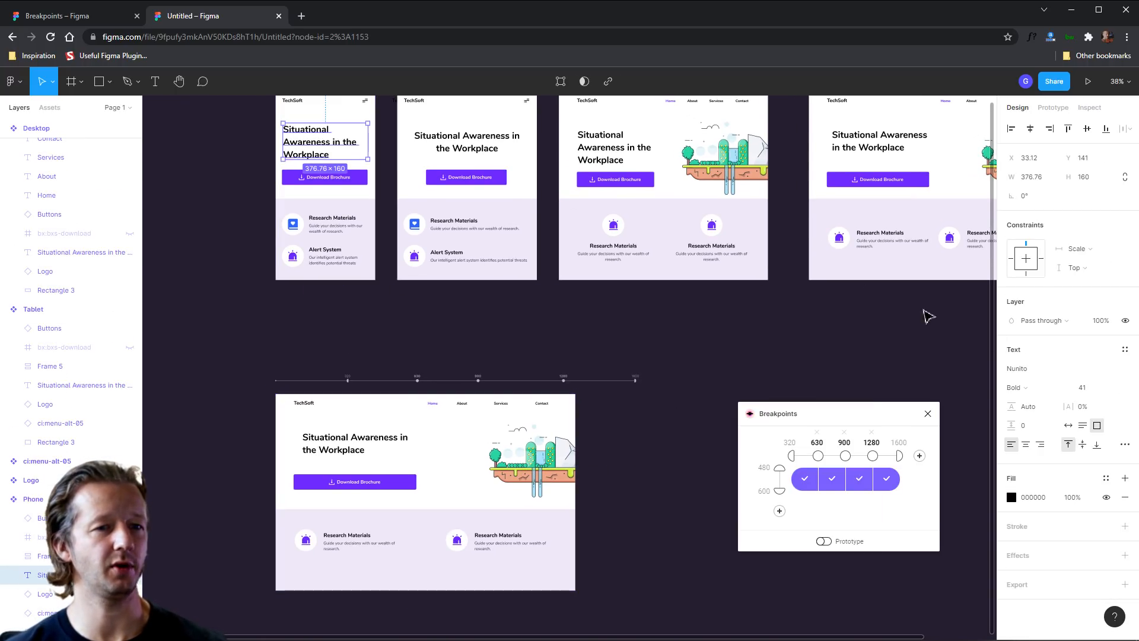
pyautogui.write('3')
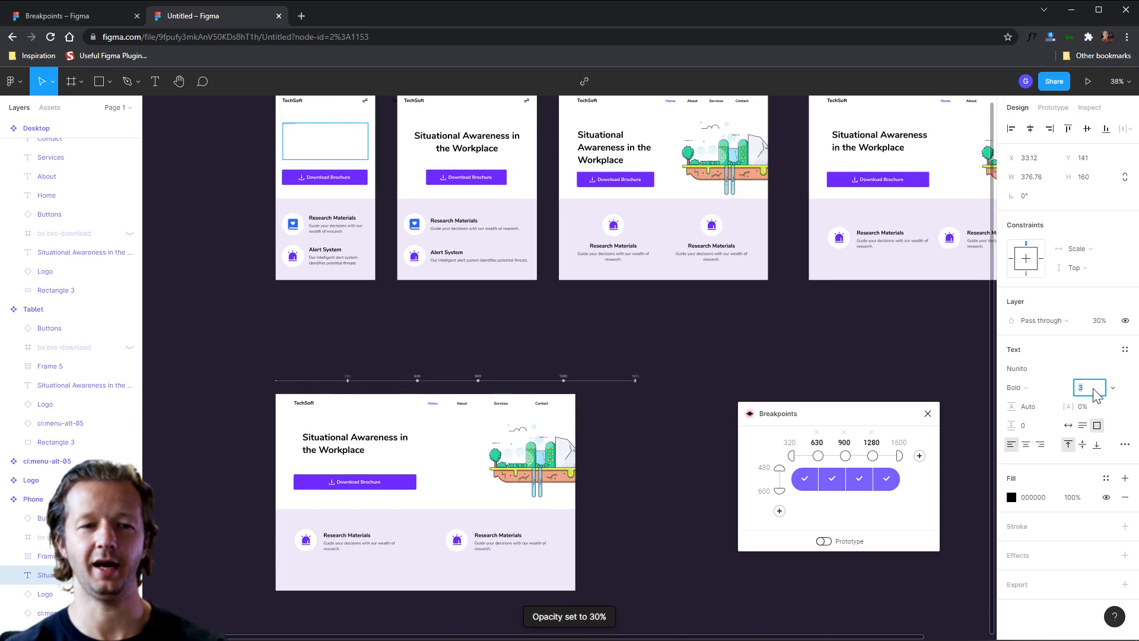
pyautogui.write('3')
pyautogui.press('Return')
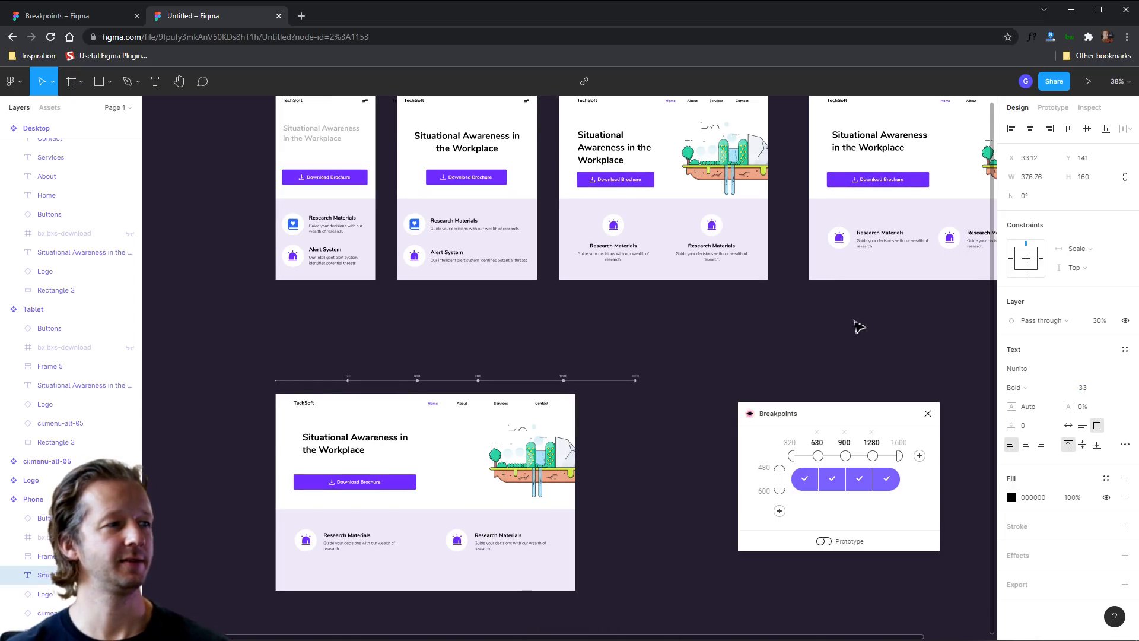
# Step: Set the Phone heading's layer opacity to 100%
pyautogui.click(1101, 407)
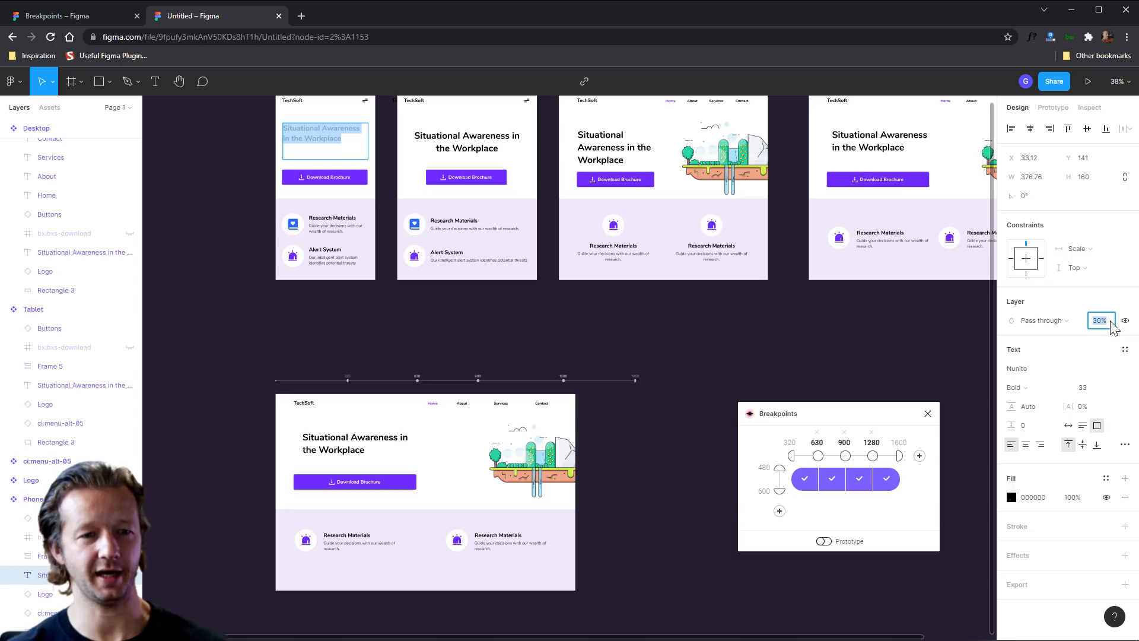
pyautogui.write('100')
pyautogui.press('Return')
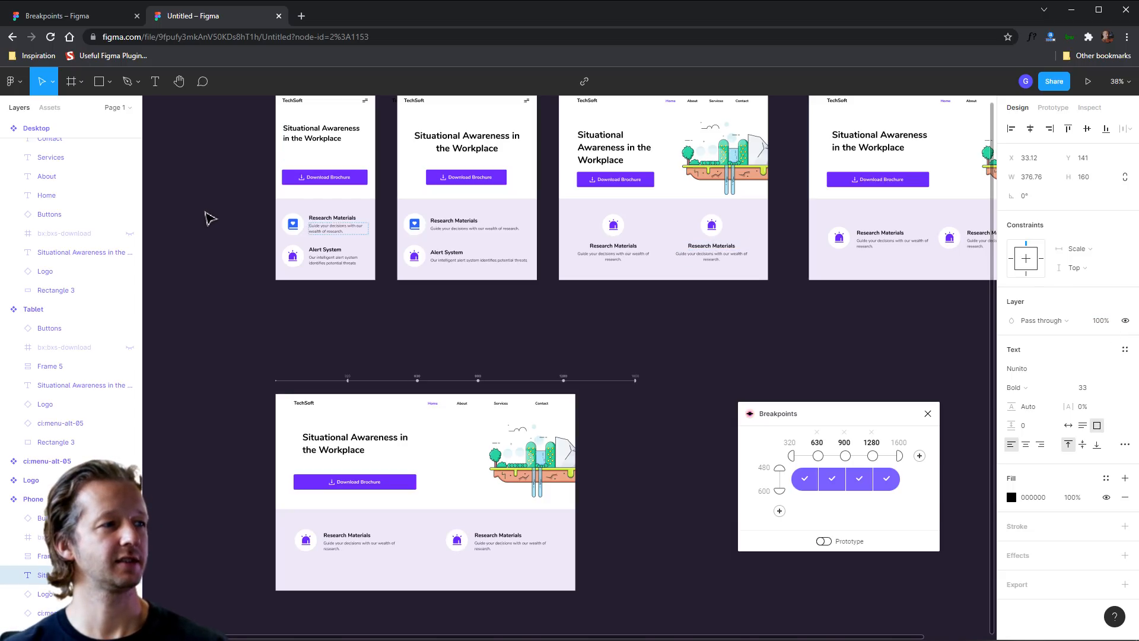
# Step: Tighten the gap between the Phone heading and Download Brochure button, and extend the light purple background section slightly upward
pyautogui.moveTo(317, 147); pyautogui.dragTo(341, 171)
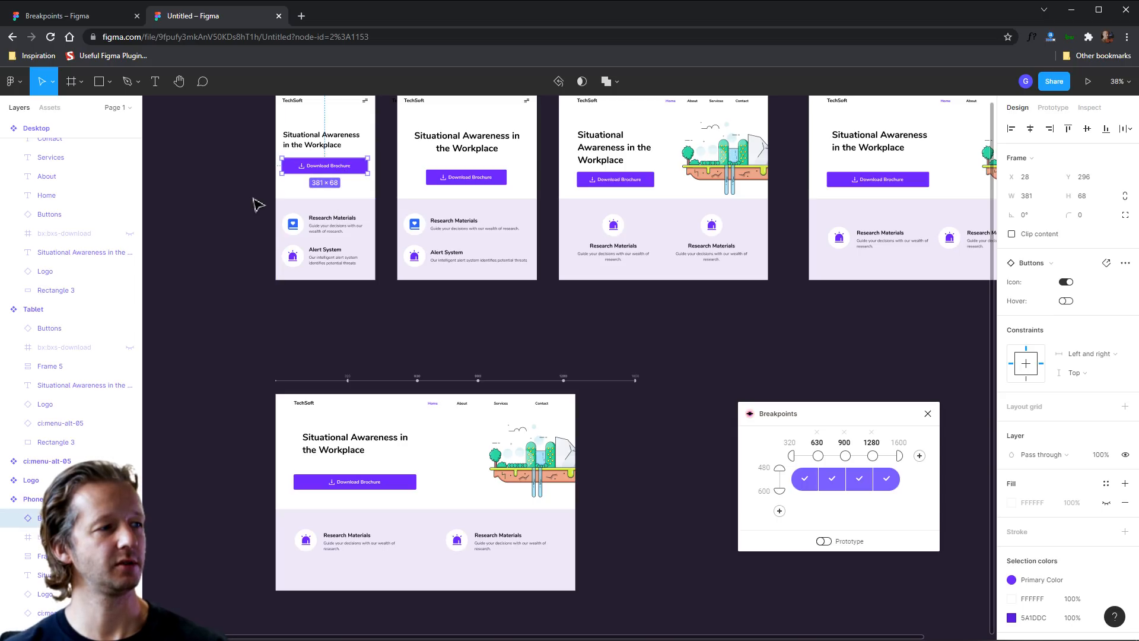
pyautogui.click(277, 208)
pyautogui.moveTo(337, 204)
pyautogui.mouseDown()
pyautogui.moveTo(348, 180)
pyautogui.moveTo(356, 195)
pyautogui.mouseUp()
# Step: Move the Research Materials and Alert System list slightly up within the Phone component's light purple section
pyautogui.moveTo(250, 211); pyautogui.dragTo(368, 280)
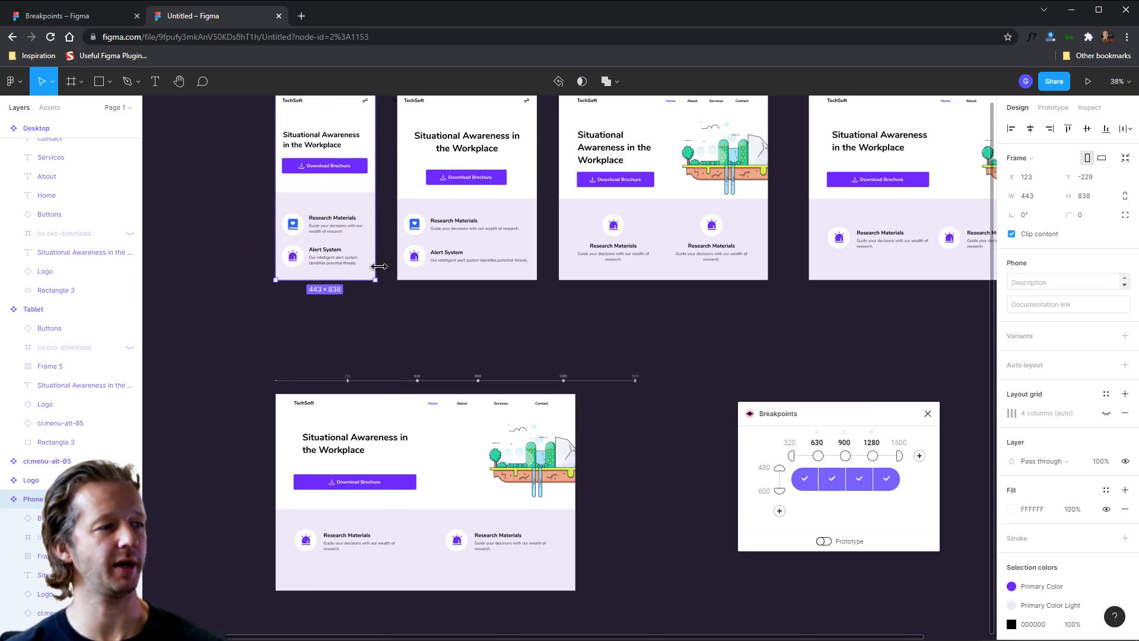
pyautogui.press('Escape')
pyautogui.click(323, 229)
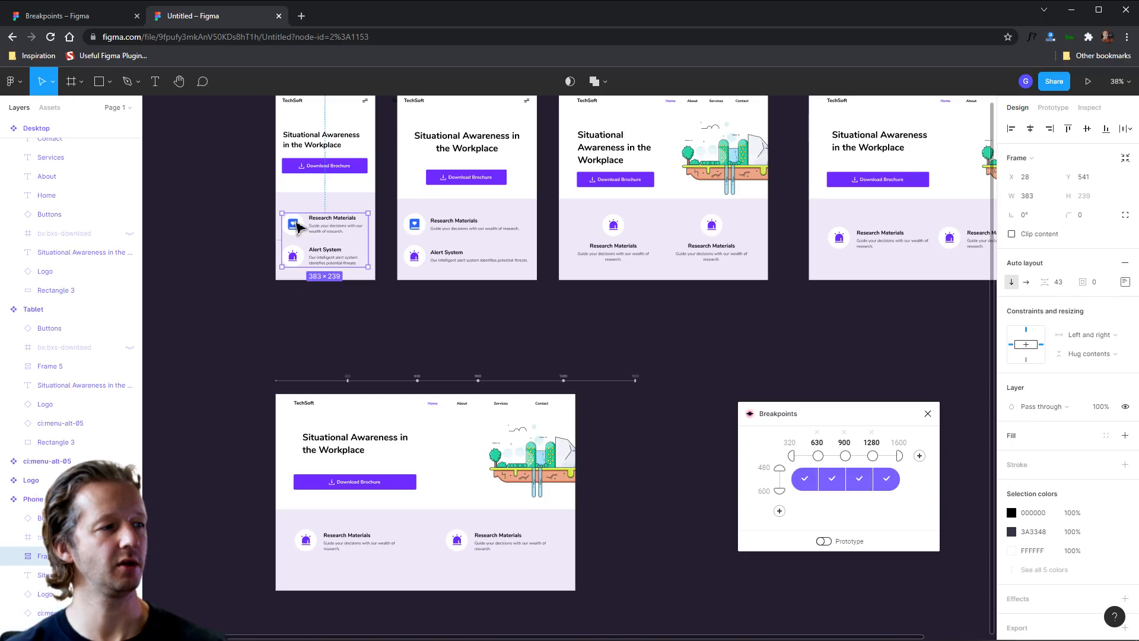
pyautogui.click(229, 333)
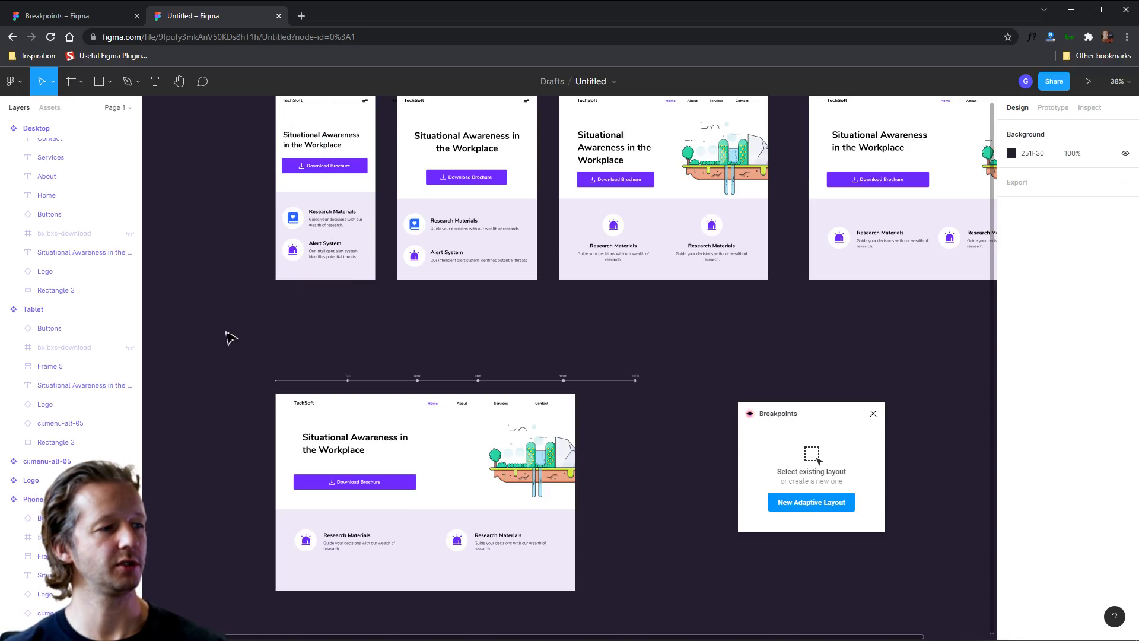
# Step: Narrow the Responsive Layout to about 443 wide and check how the edited Phone version appears in it
pyautogui.click(567, 425)
pyautogui.moveTo(578, 418); pyautogui.dragTo(375, 425)
pyautogui.scroll(3, 408, 490)
pyautogui.moveTo(417, 501); pyautogui.dragTo(455, 389)
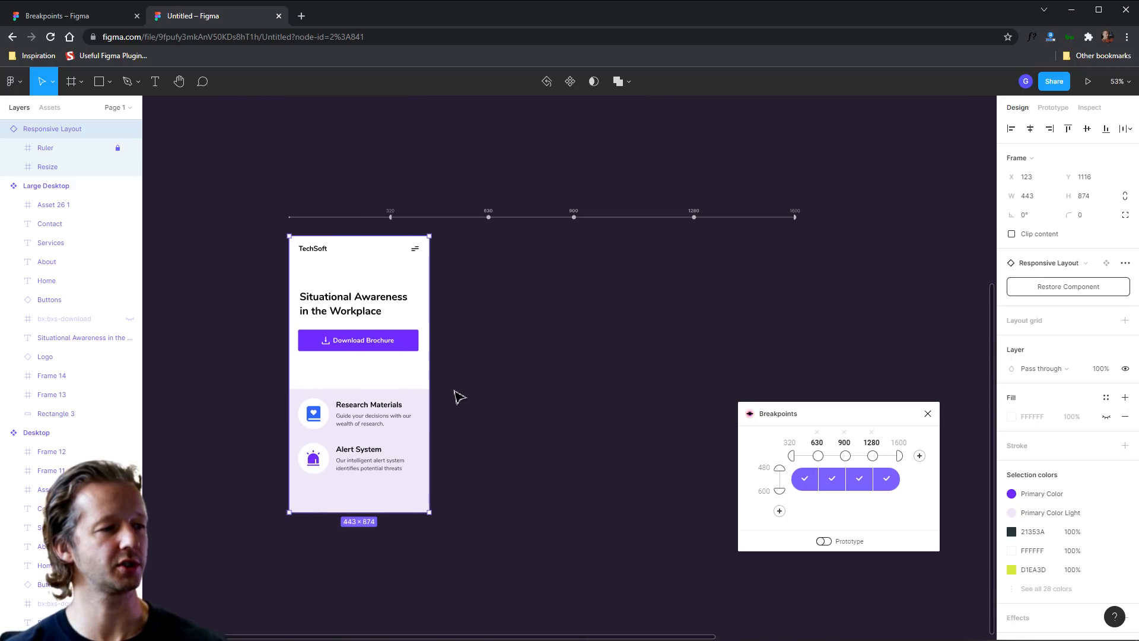
pyautogui.scroll(3, 455, 390)
pyautogui.scroll(-5, 477, 361)
pyautogui.click(508, 355)
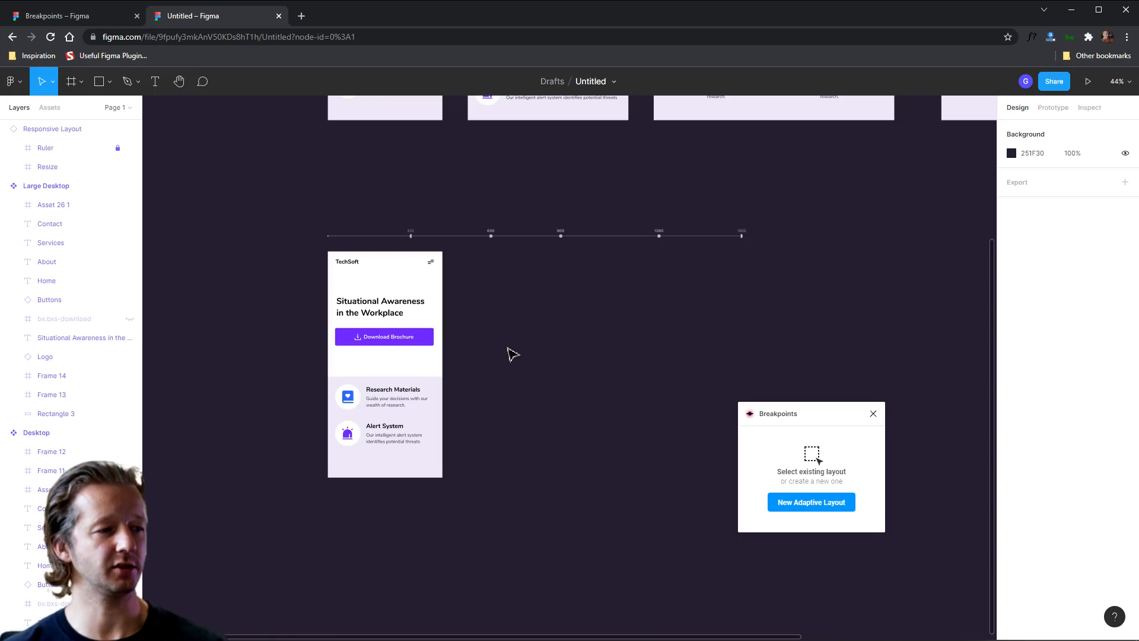
# Step: Widen the Responsive Layout to about 735 to check its Tablet version
pyautogui.scroll(-3, 540, 315)
pyautogui.moveTo(540, 315); pyautogui.dragTo(437, 453)
pyautogui.click(337, 462)
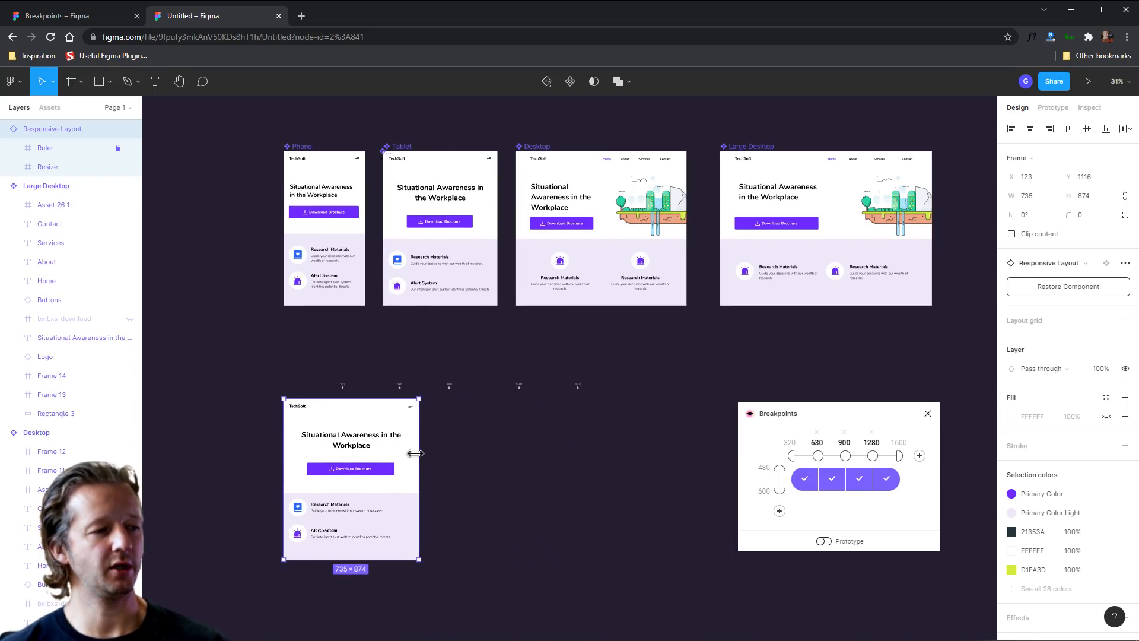